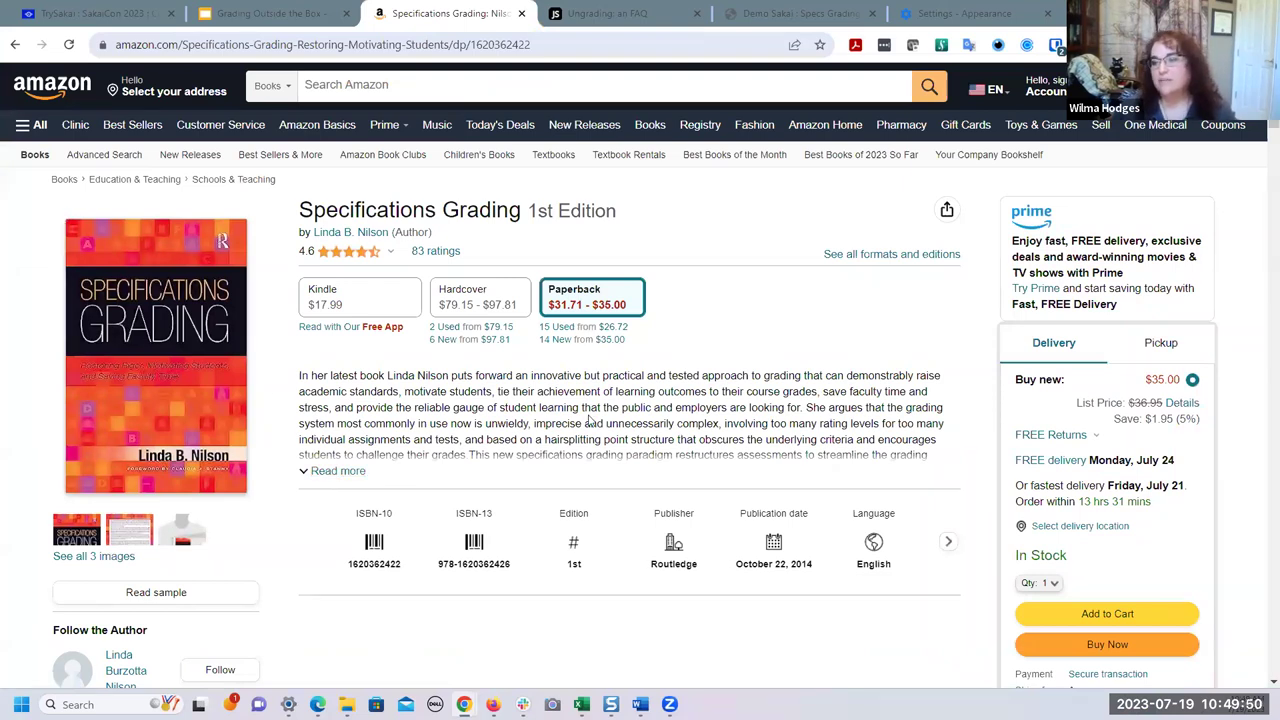
- Read through the 'Ungrading: an FAQ' article, then go back to the Demo Sakai Specs Grading tab
click(641, 15)
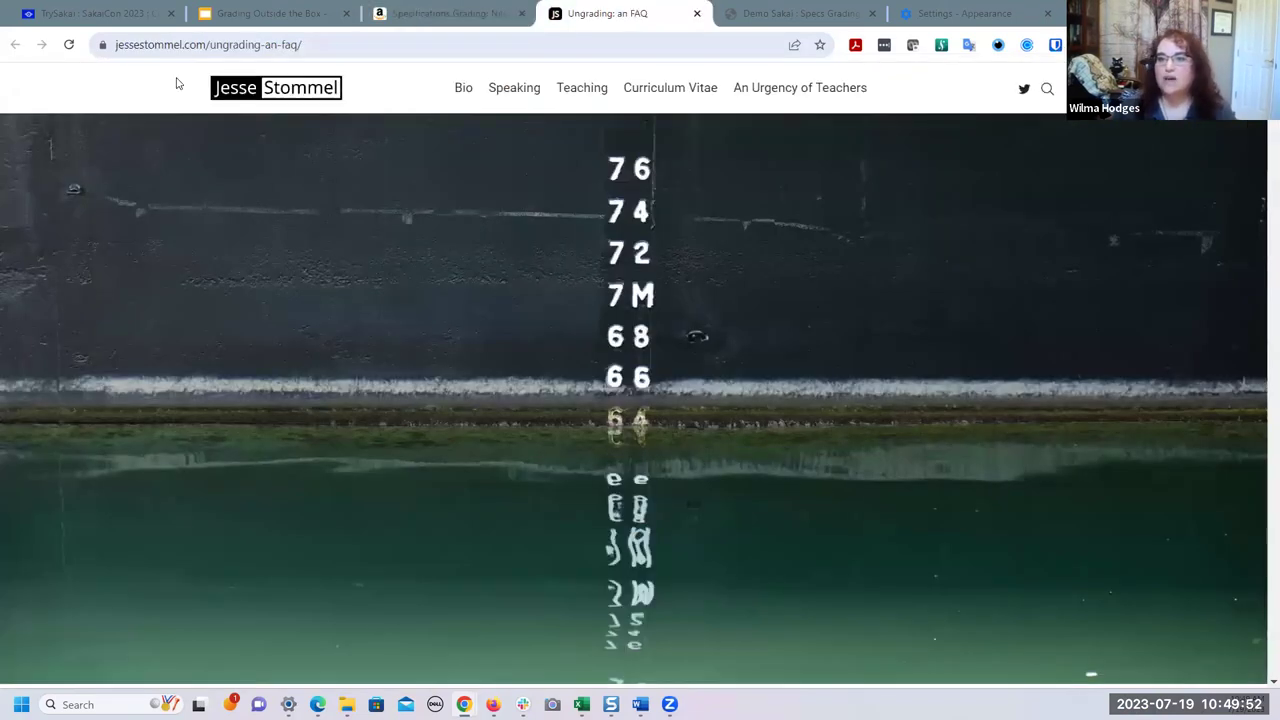
scroll(753, 420, down, 3)
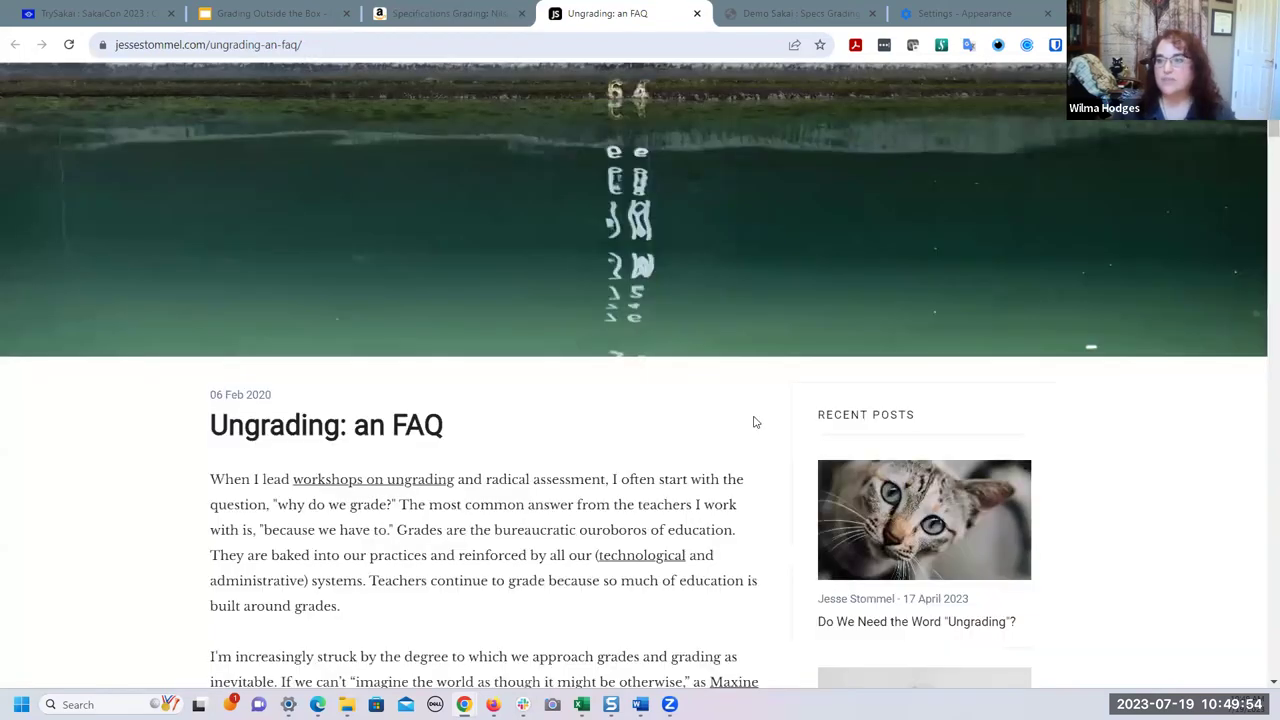
scroll(755, 422, down, 2)
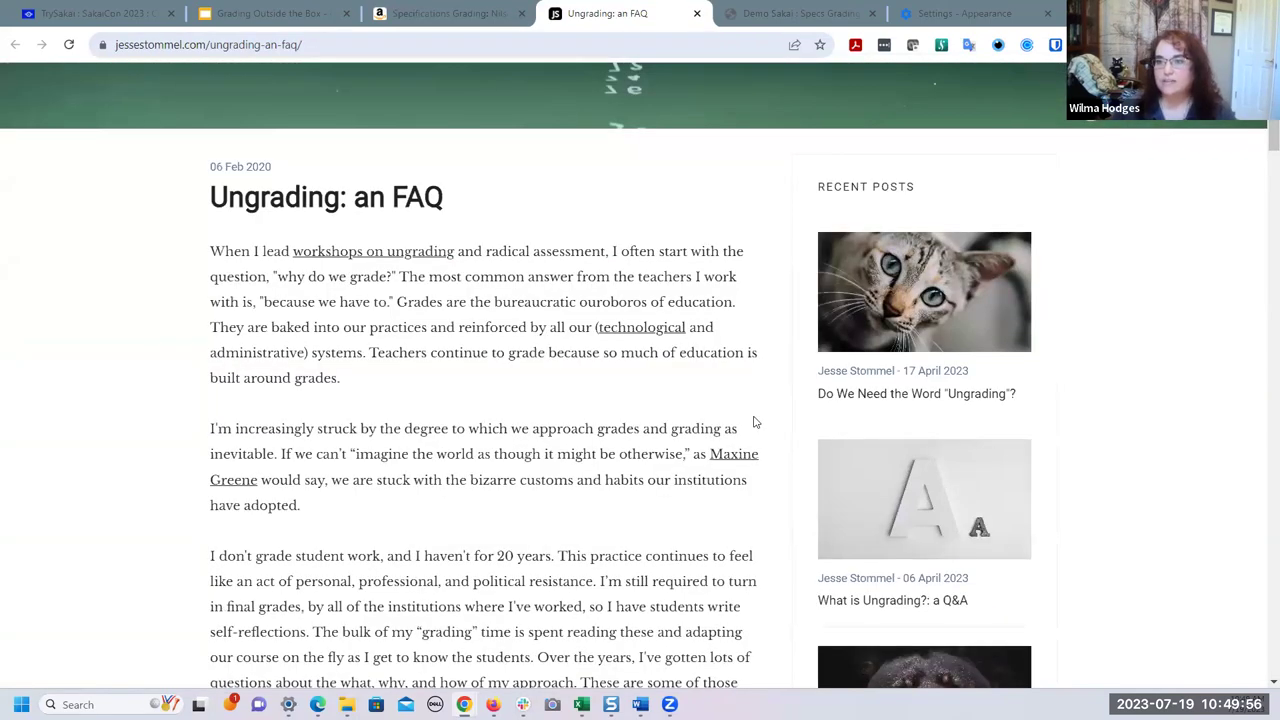
scroll(553, 538, down, 4)
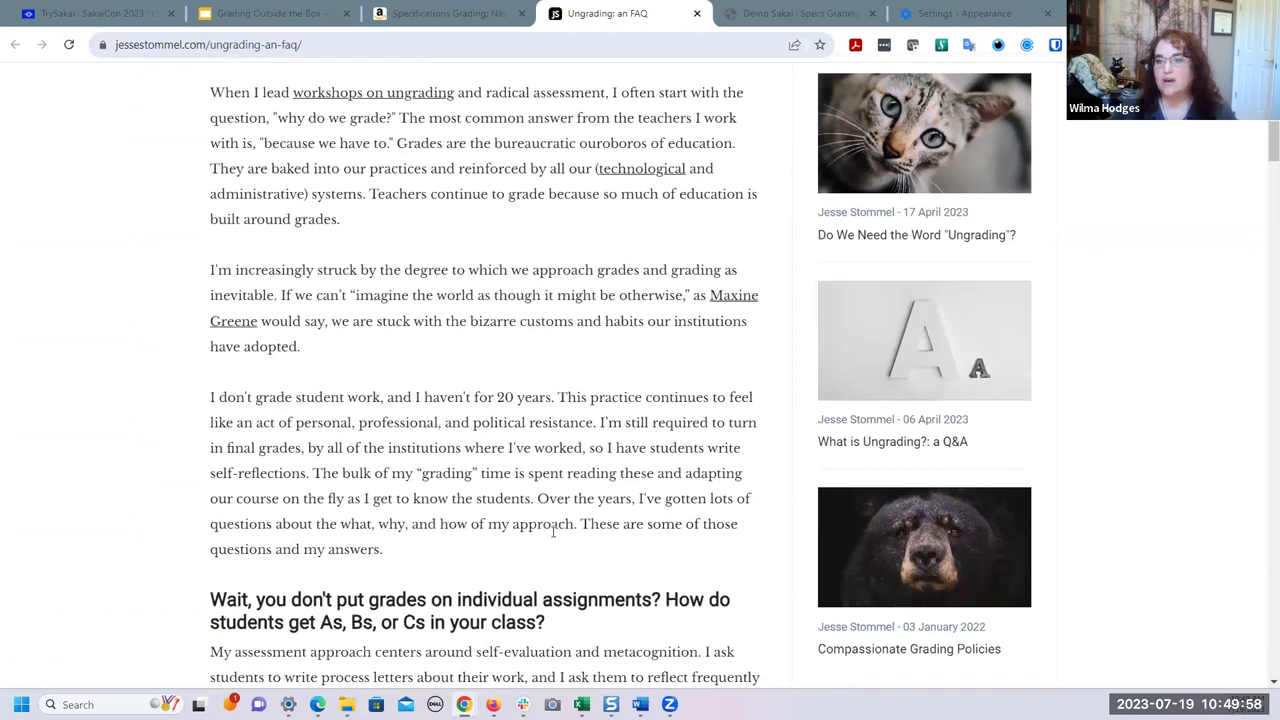
scroll(553, 531, up, 2)
scroll(553, 531, up, 3)
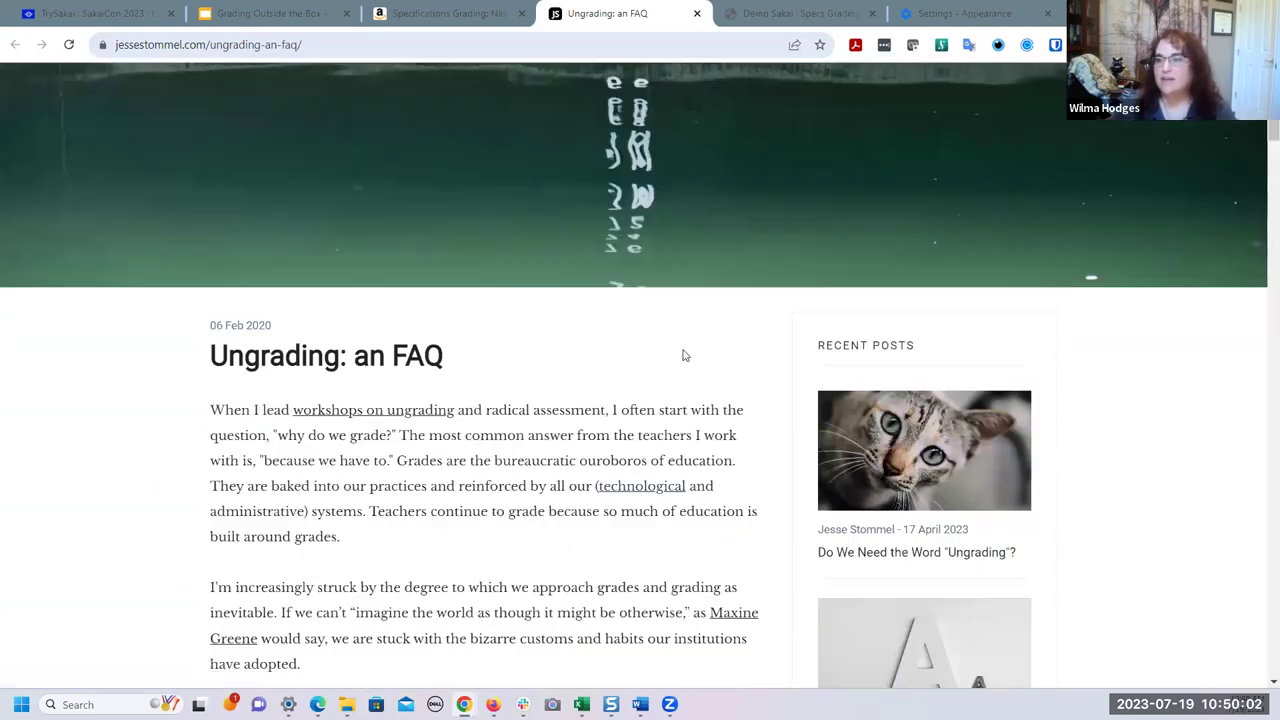
scroll(684, 355, up, 3)
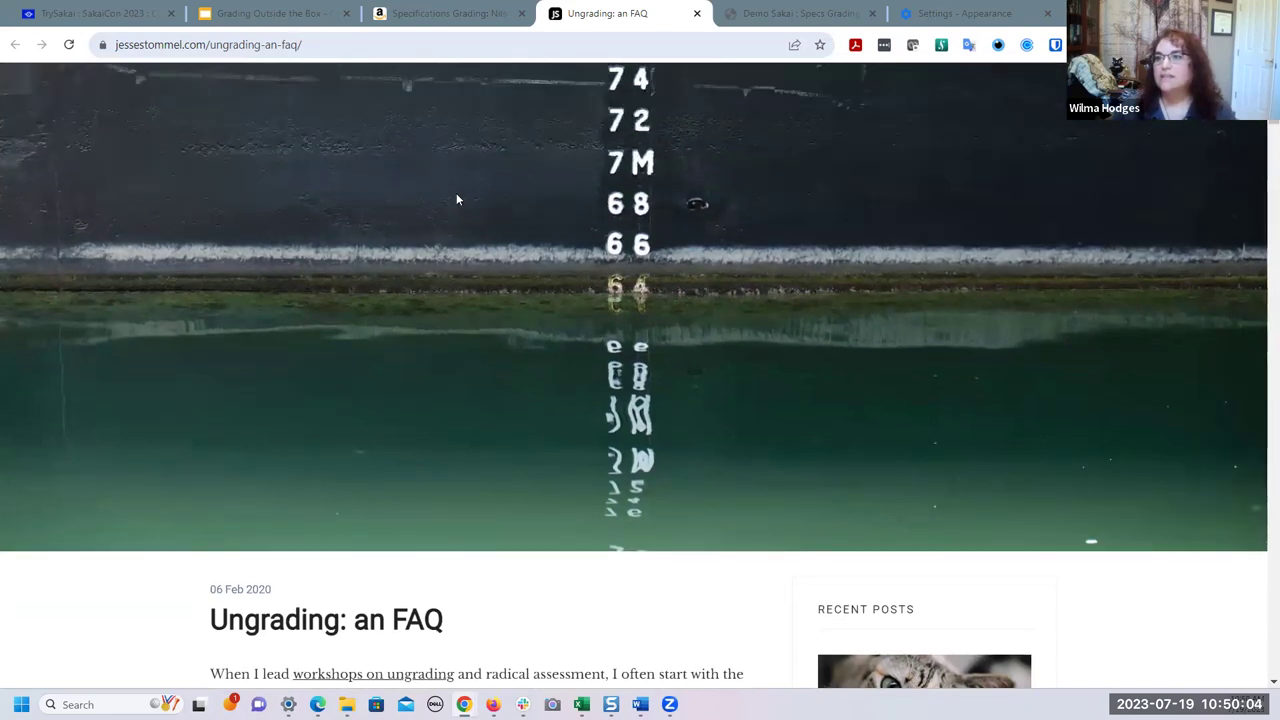
scroll(457, 200, up, 2)
click(790, 13)
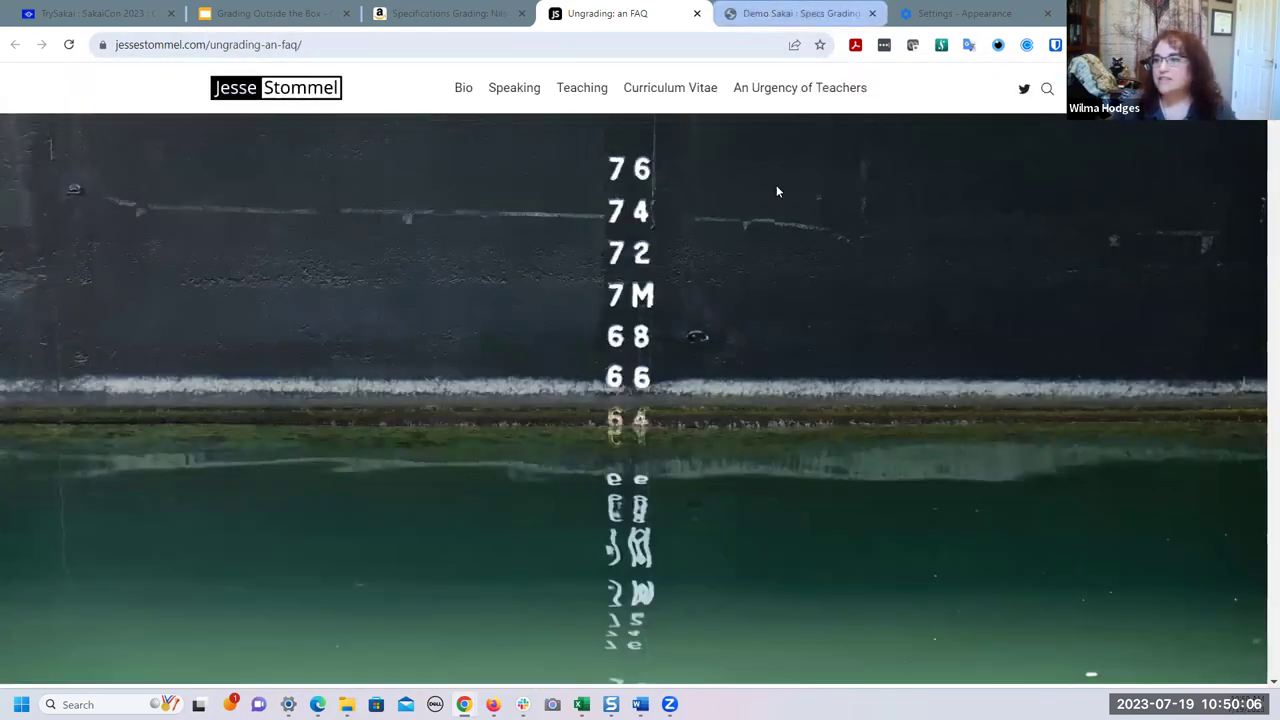
- Choose 'Keep My Session Active' in the timeout dialog to stay on the Specs Grading 001 SU23 dashboard
click(612, 392)
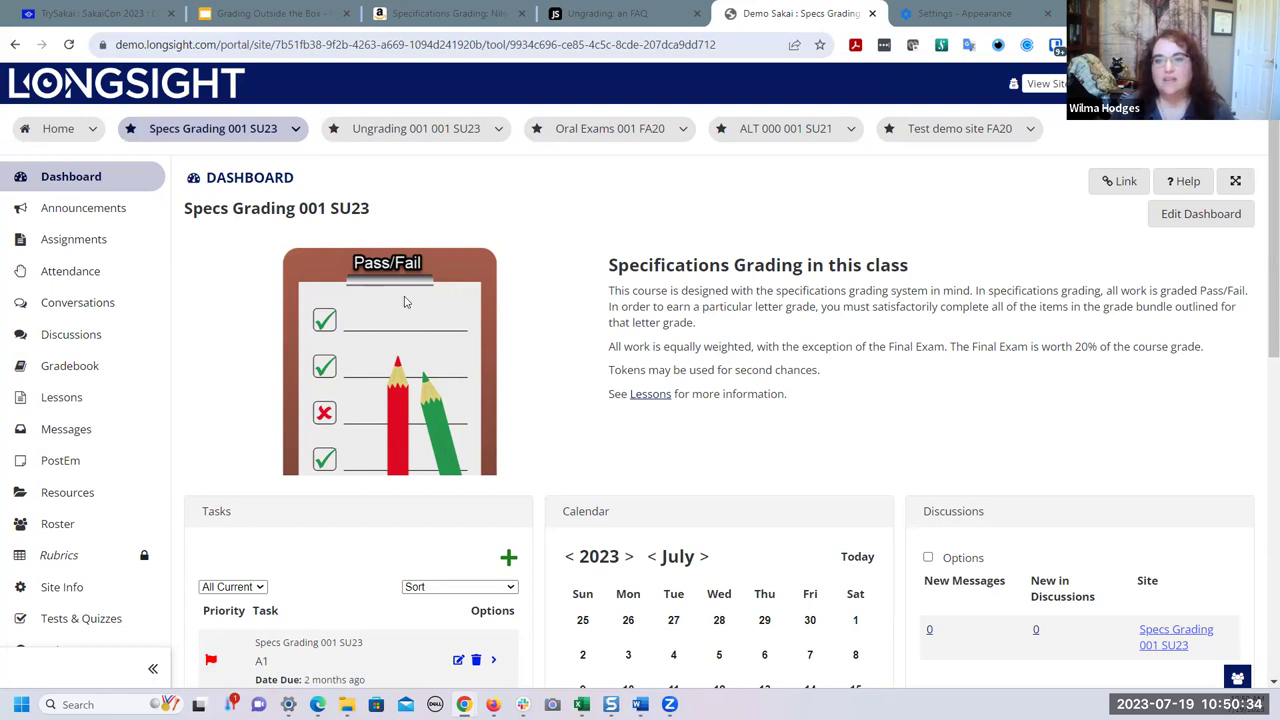
- In Lessons, open View My Tokens to list Course Tokens 1–3
click(651, 395)
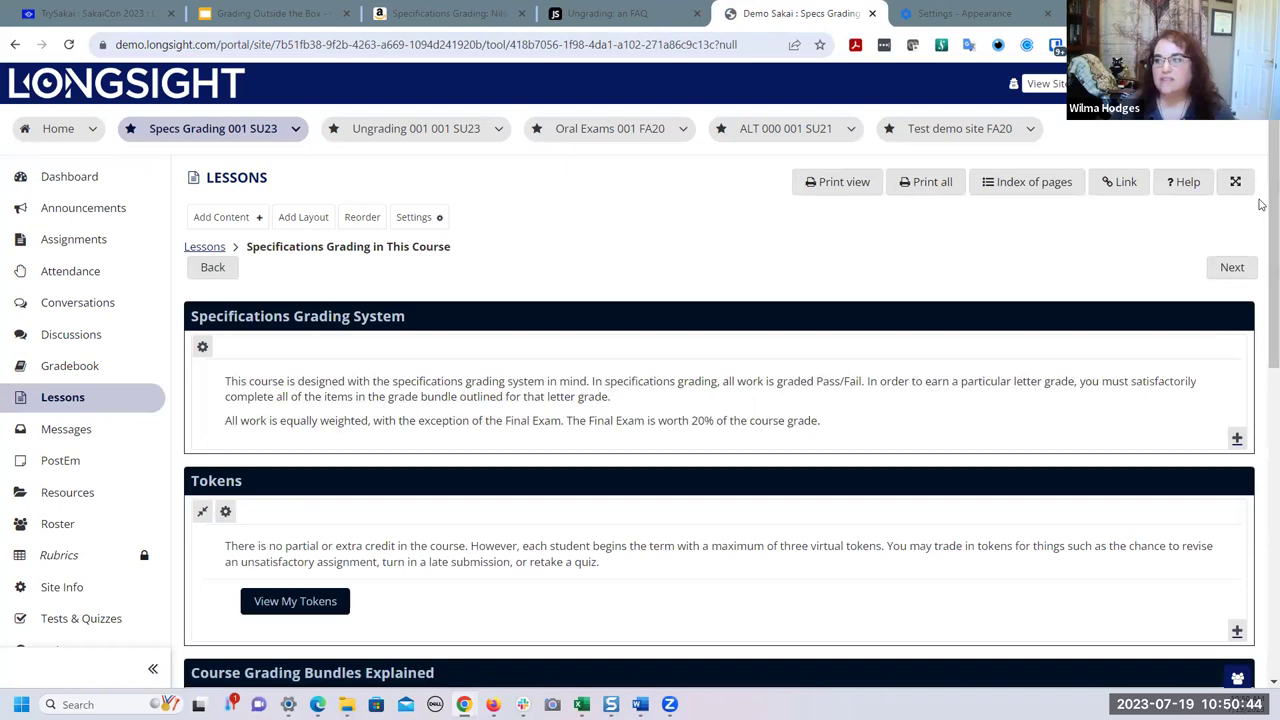
scroll(1261, 222, down, 3)
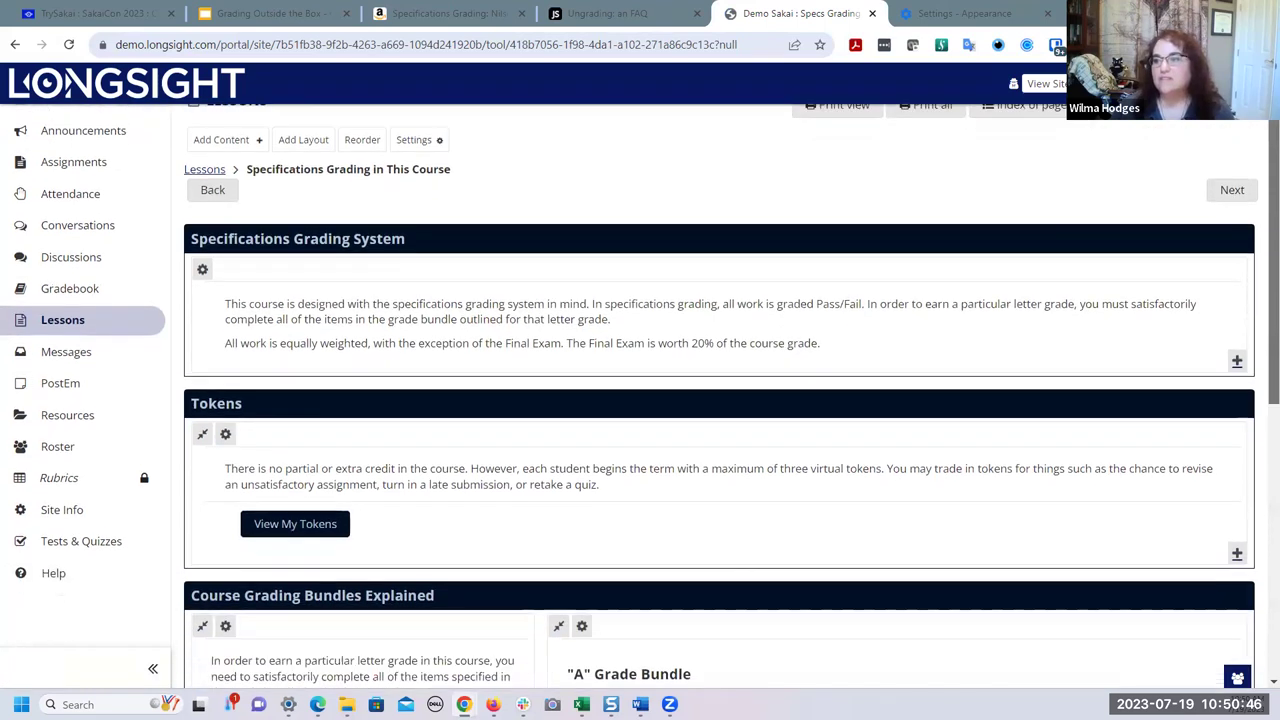
mouse_move(997, 262)
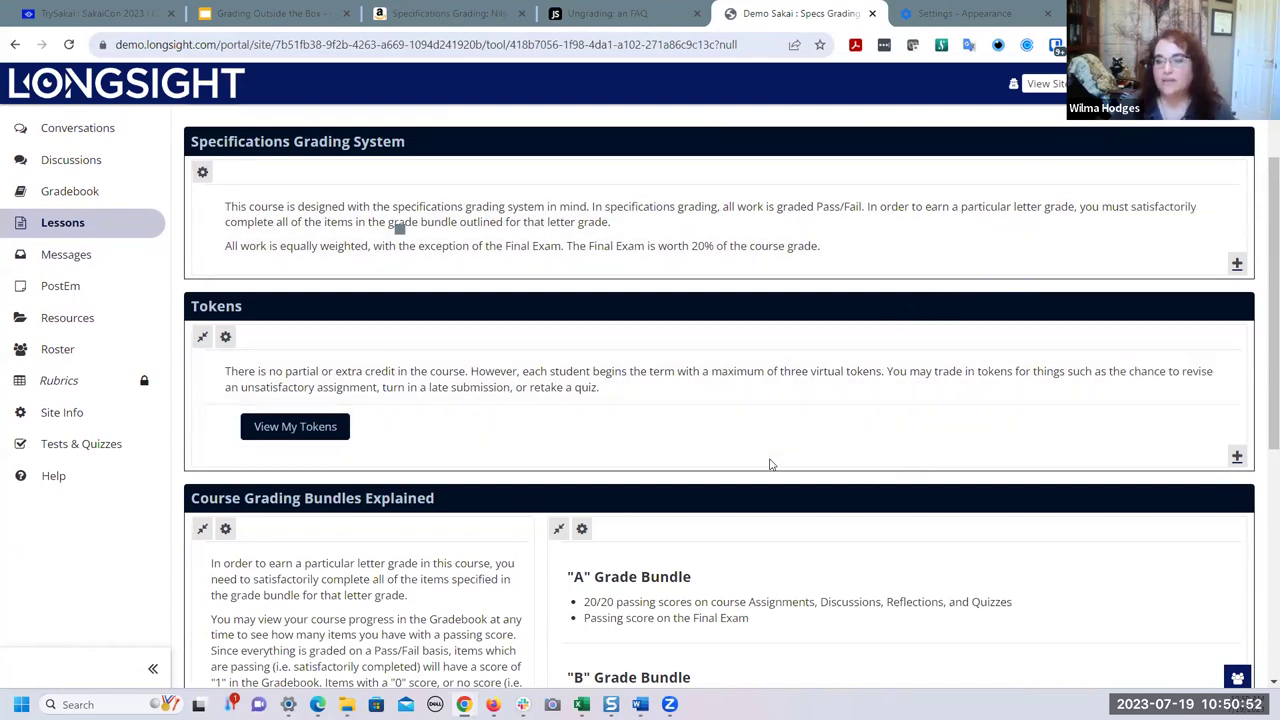
click(298, 438)
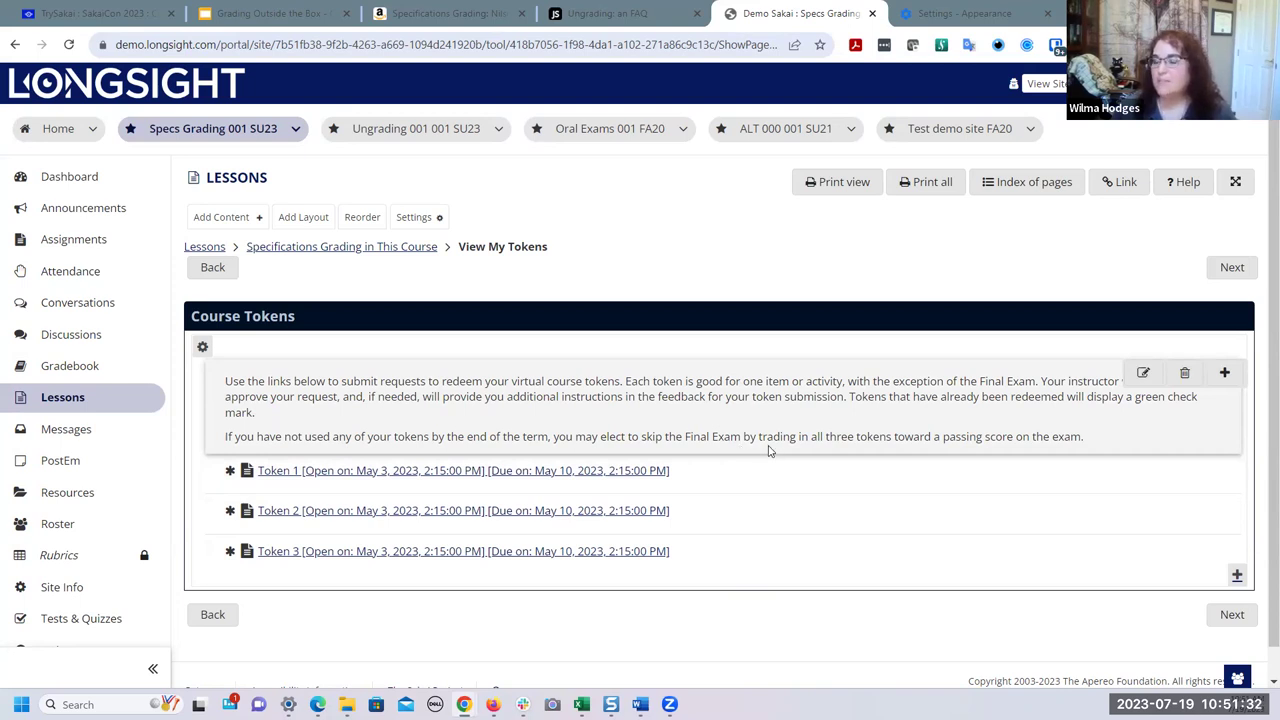
- Go back to the Specifications Grading lesson and scroll through the A–F Course Grading Bundles
click(219, 279)
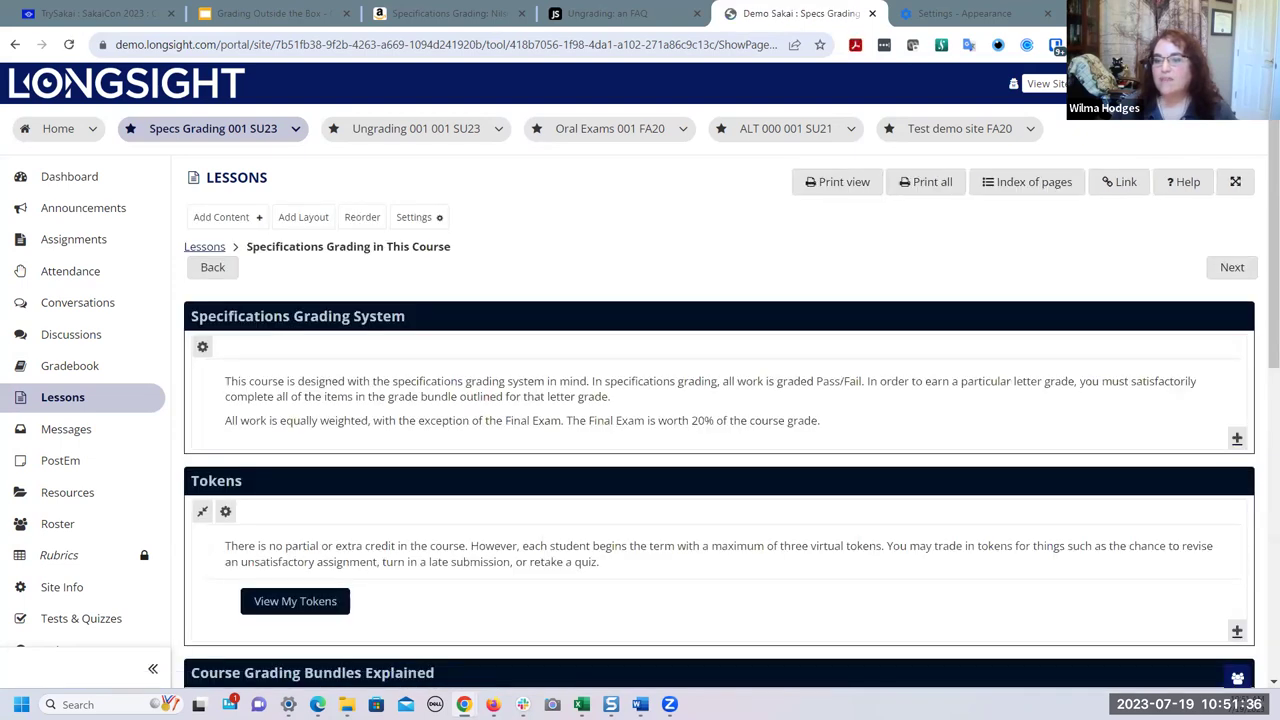
scroll(1203, 462, down, 5)
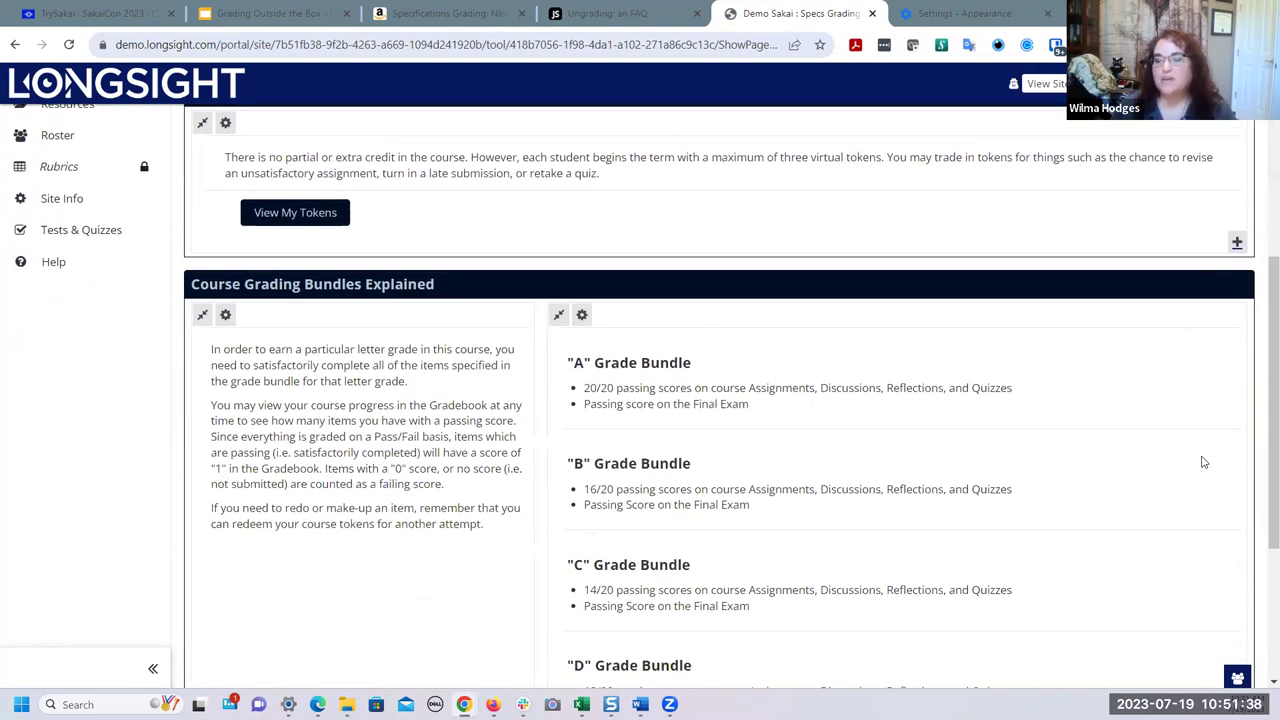
scroll(1203, 462, down, 1)
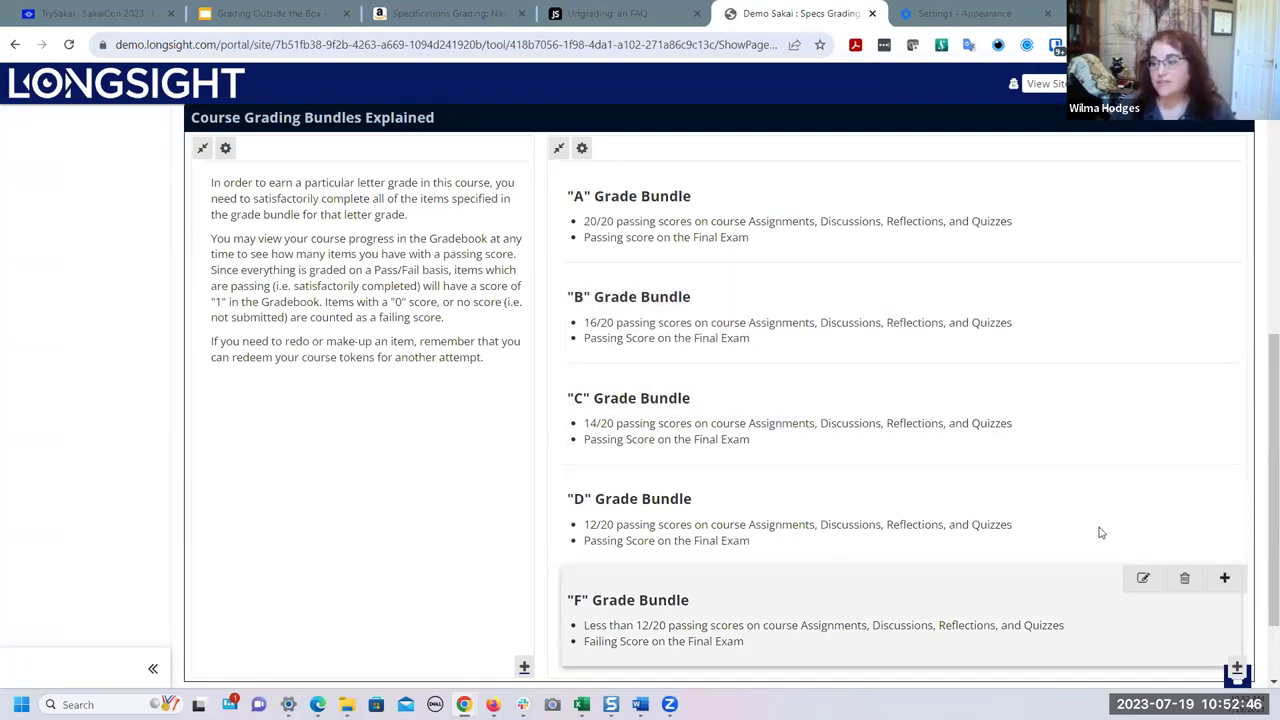
scroll(1095, 528, up, 3)
scroll(1095, 528, up, 2)
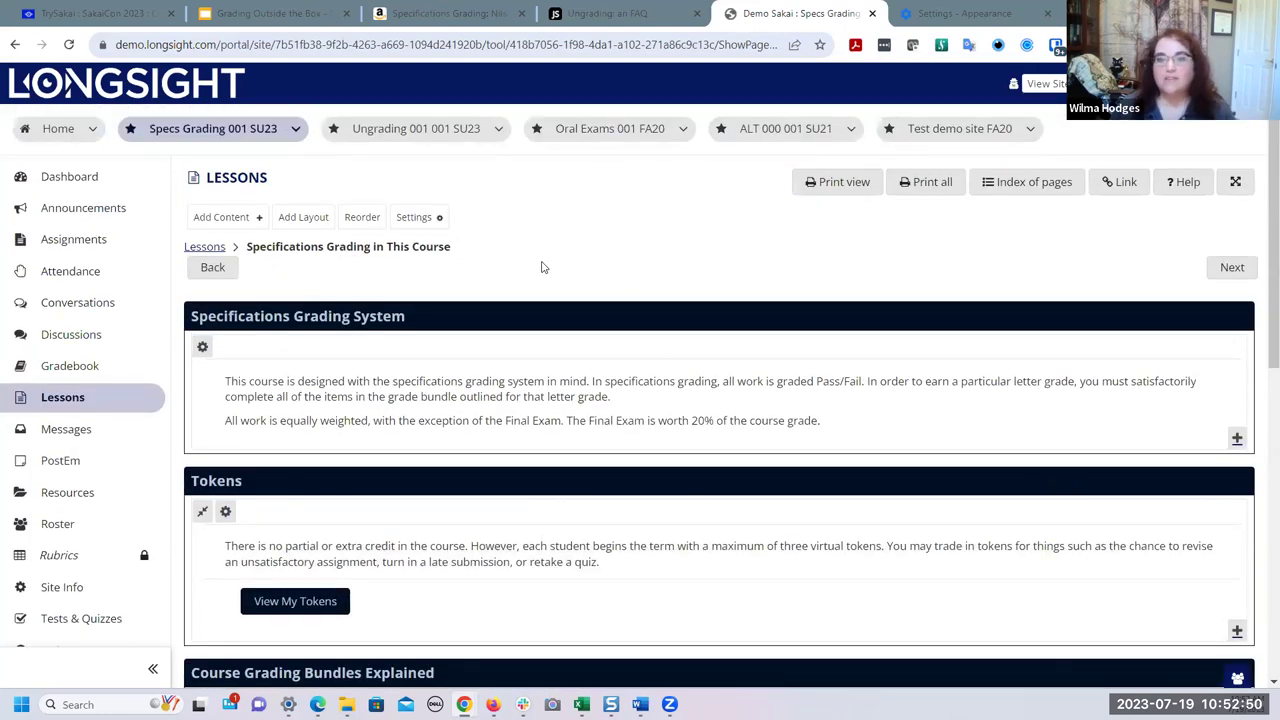
- Look at assignment A1's details, then open its Grade page listing the five students' submissions
click(61, 252)
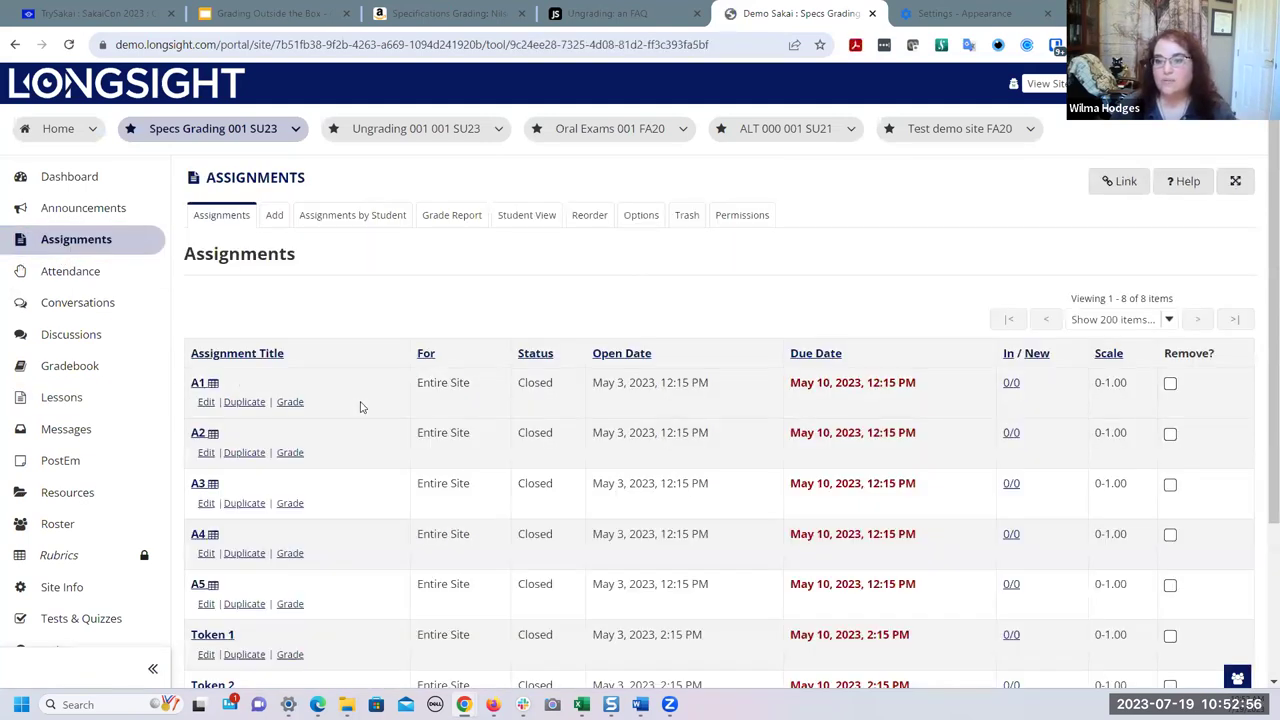
scroll(360, 435, down, 3)
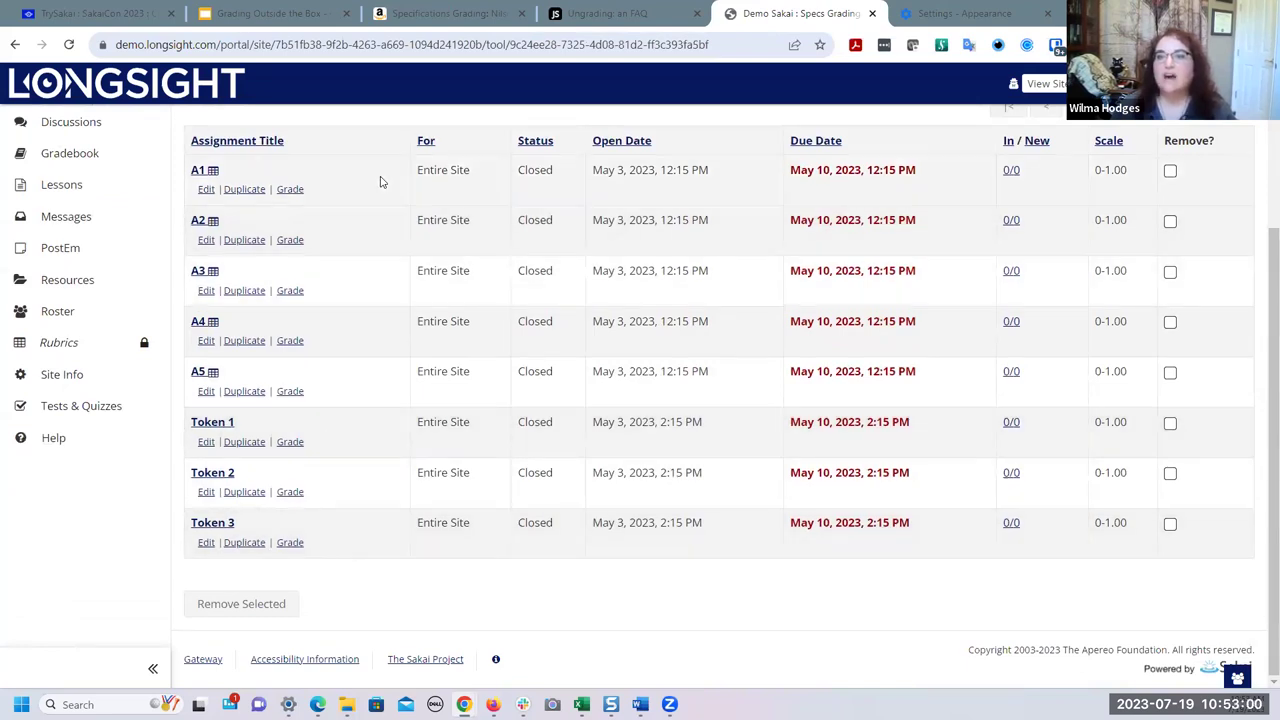
scroll(380, 182, up, 1)
click(201, 252)
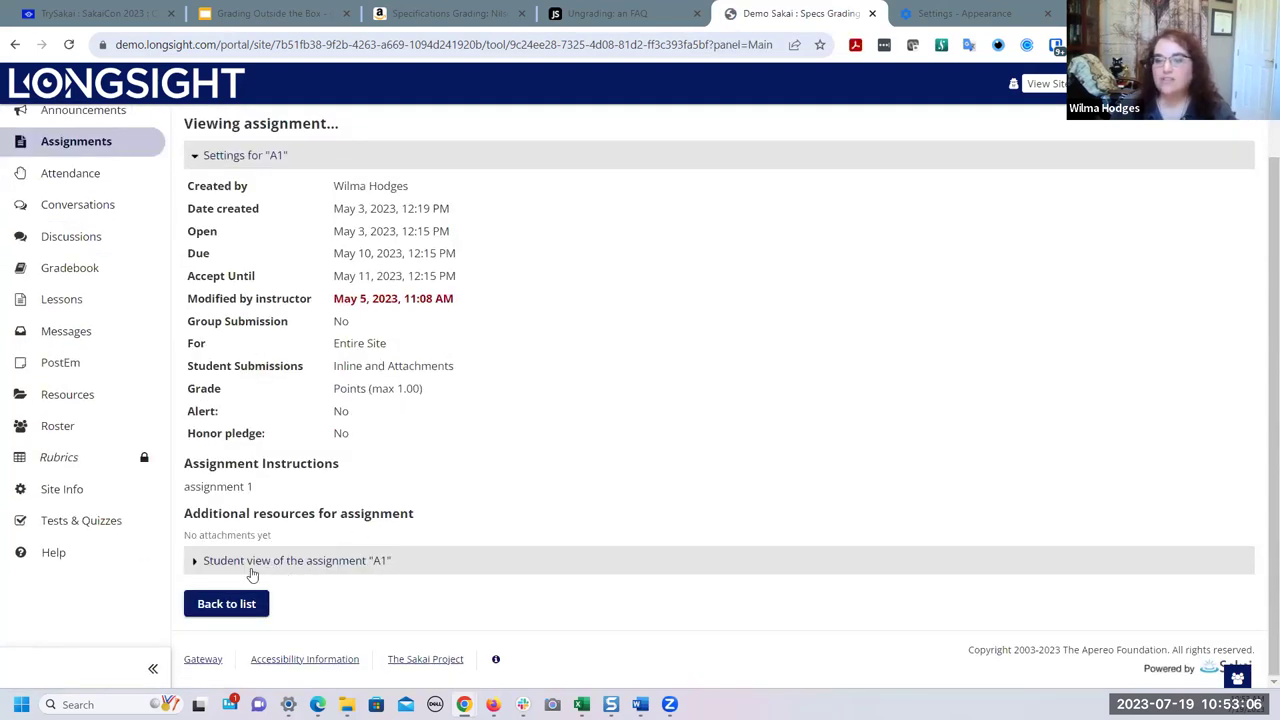
click(245, 607)
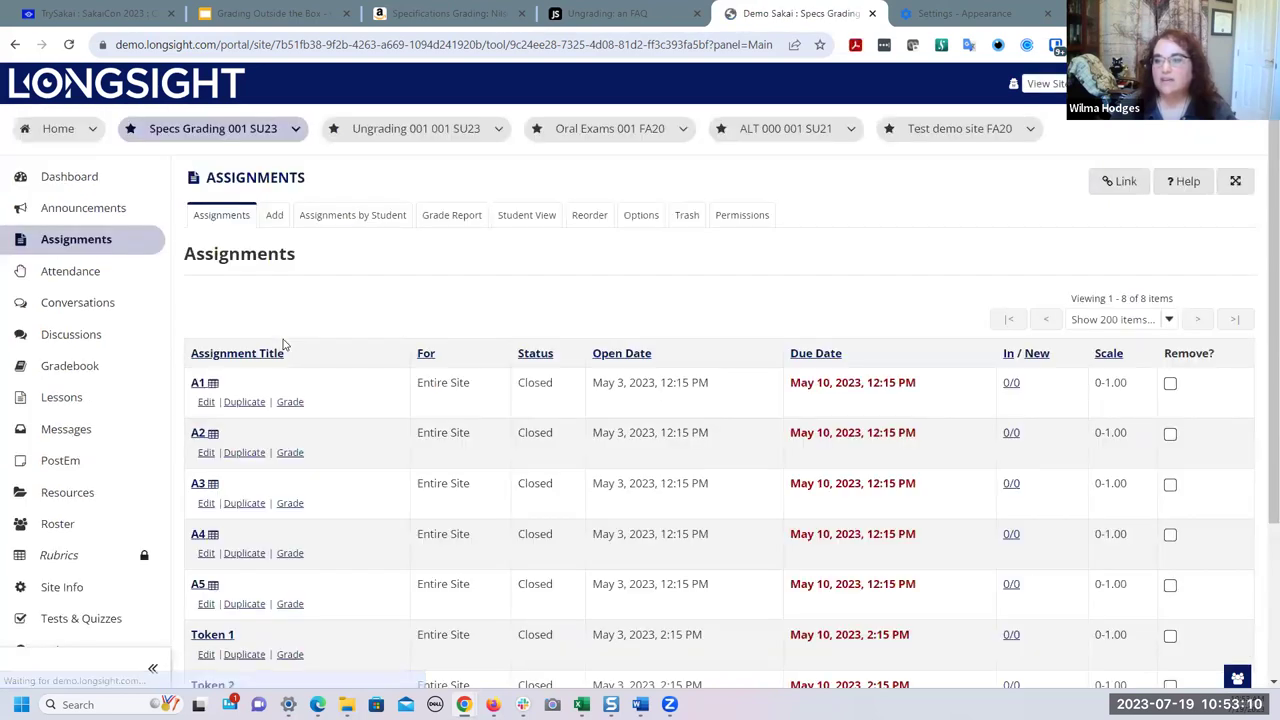
click(285, 405)
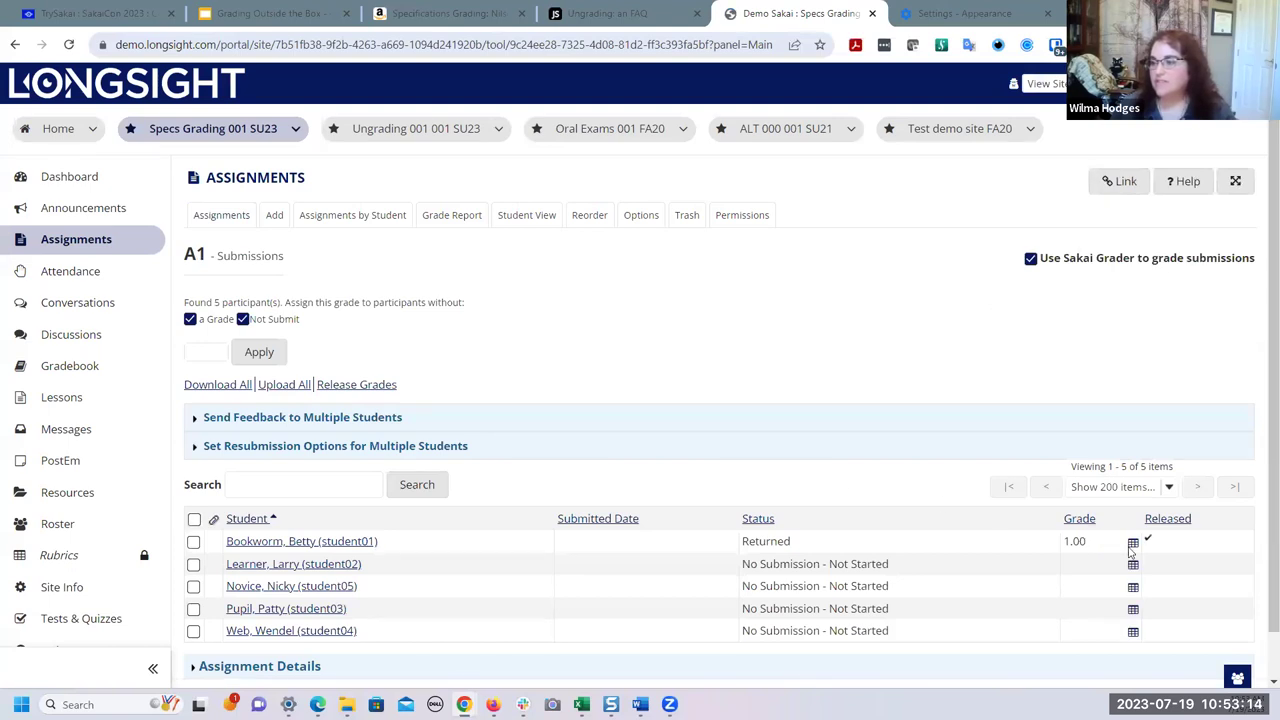
- Preview the Pass/Fail Rubric for the returned A1 submission, then return to the Assignments list
click(1133, 546)
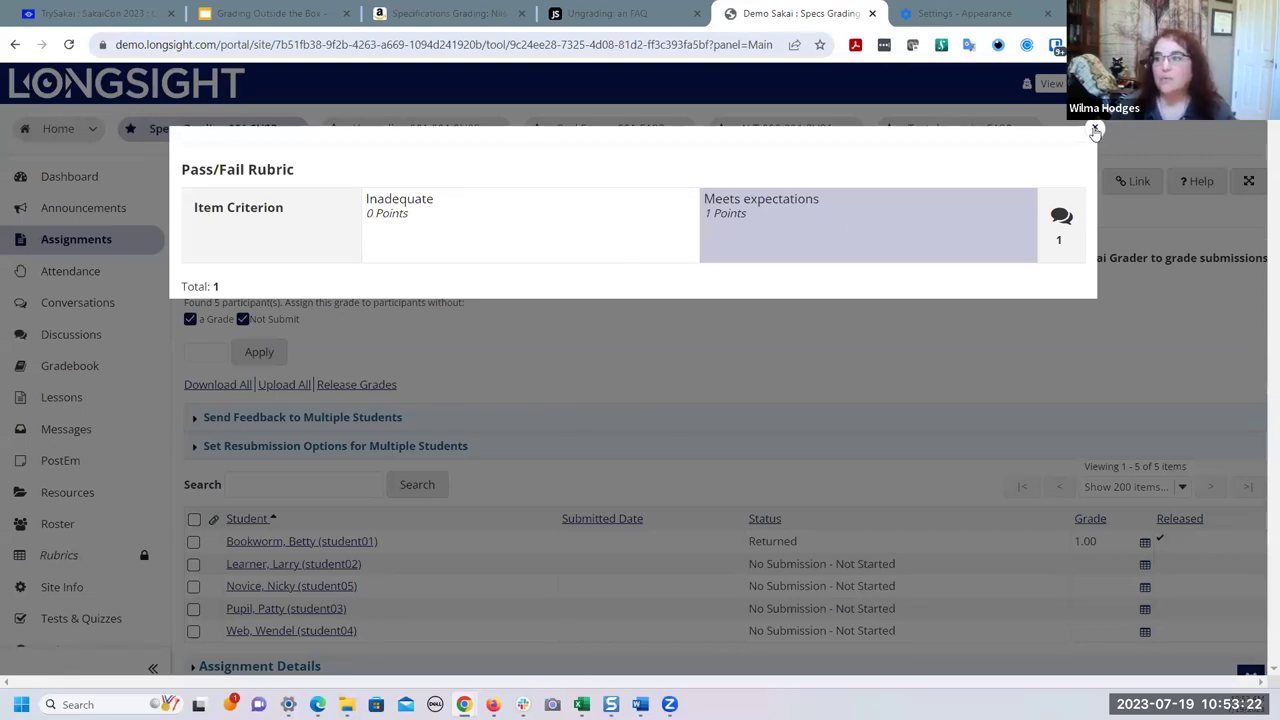
click(769, 335)
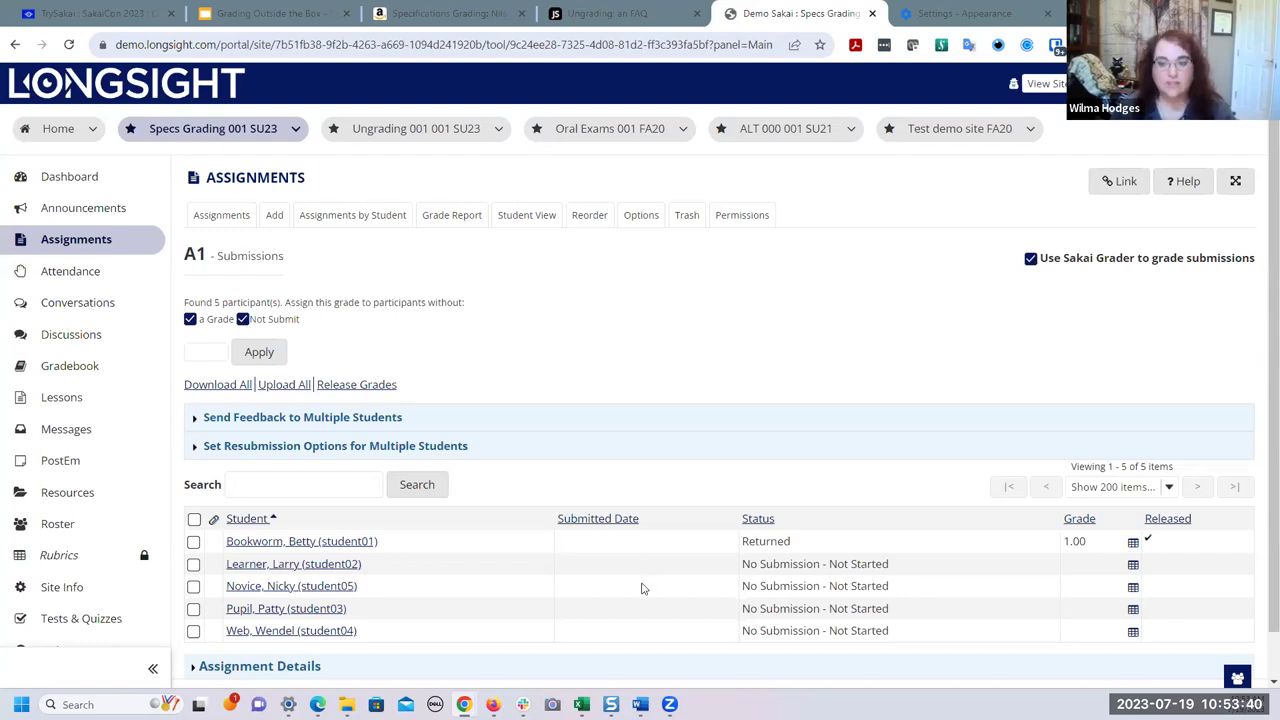
click(227, 178)
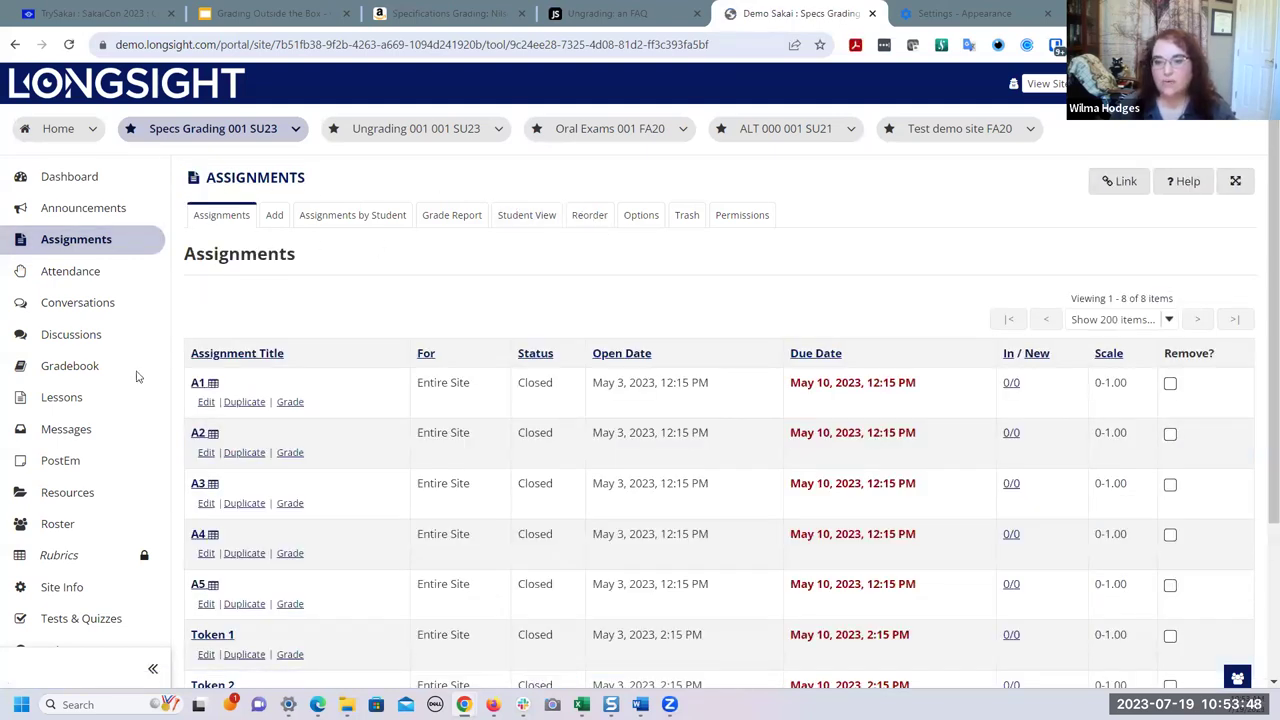
- Open the Unit 1 lesson page from Lessons
click(82, 400)
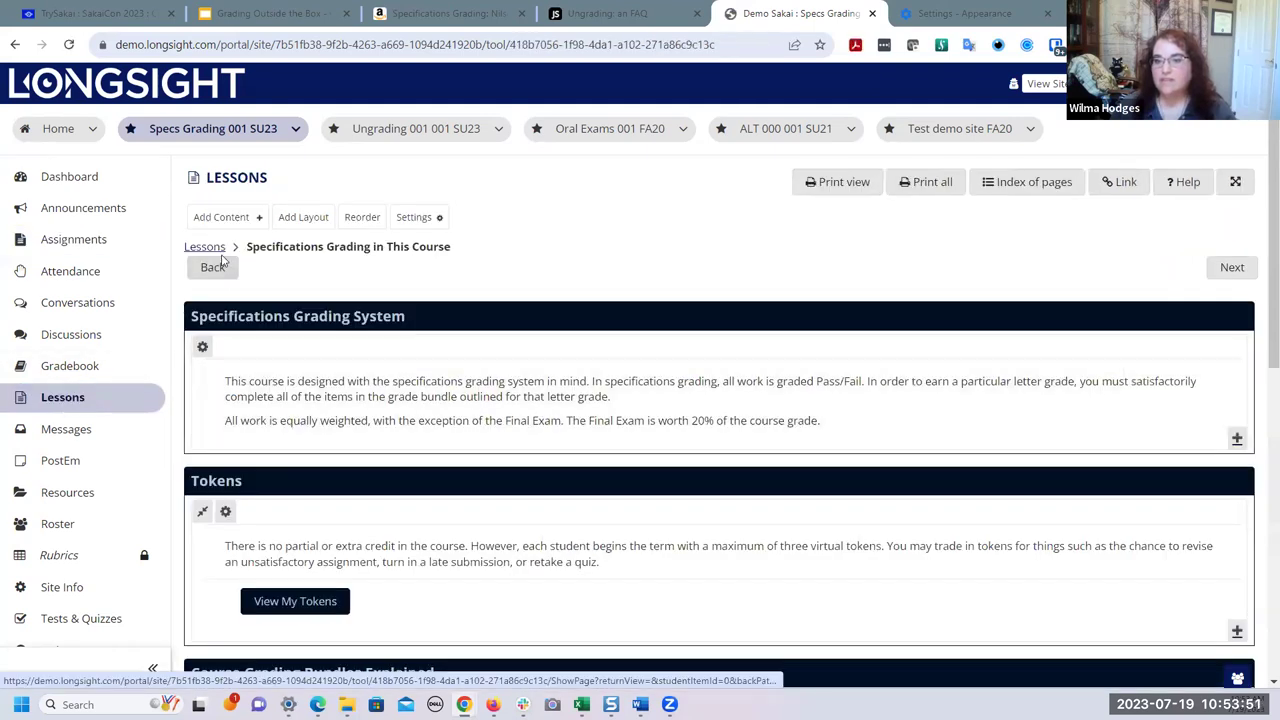
click(216, 247)
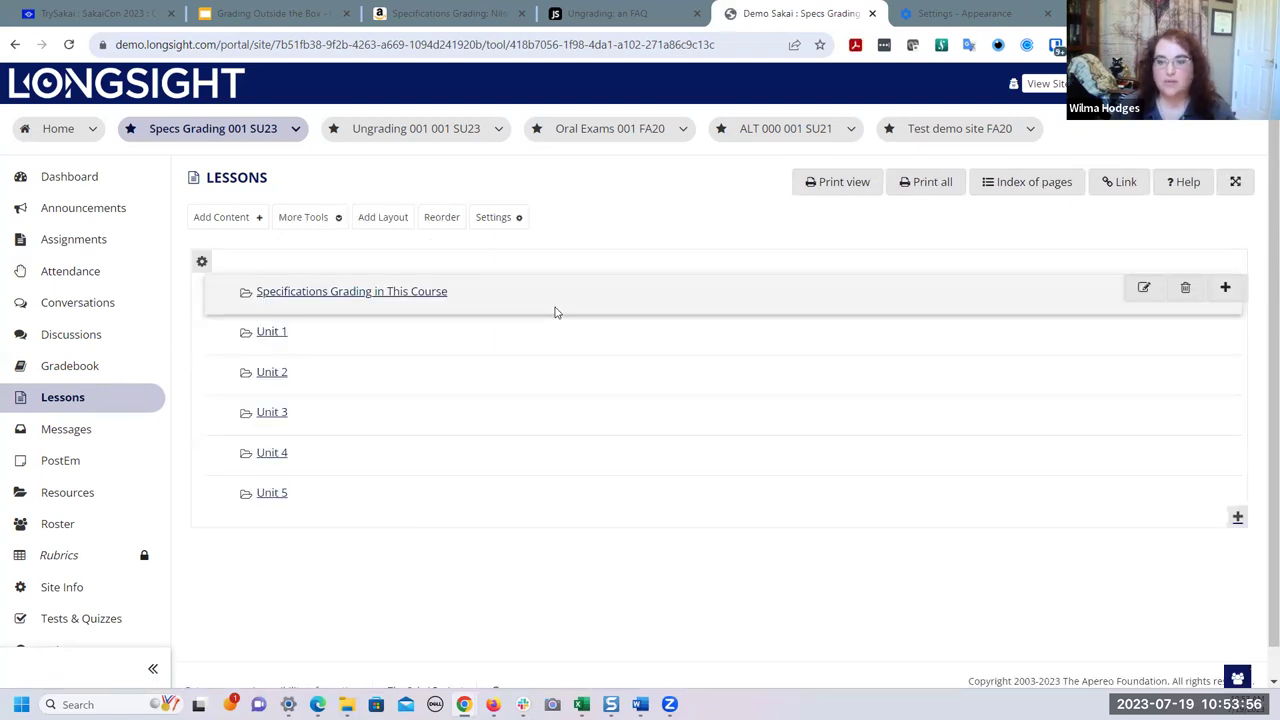
click(272, 336)
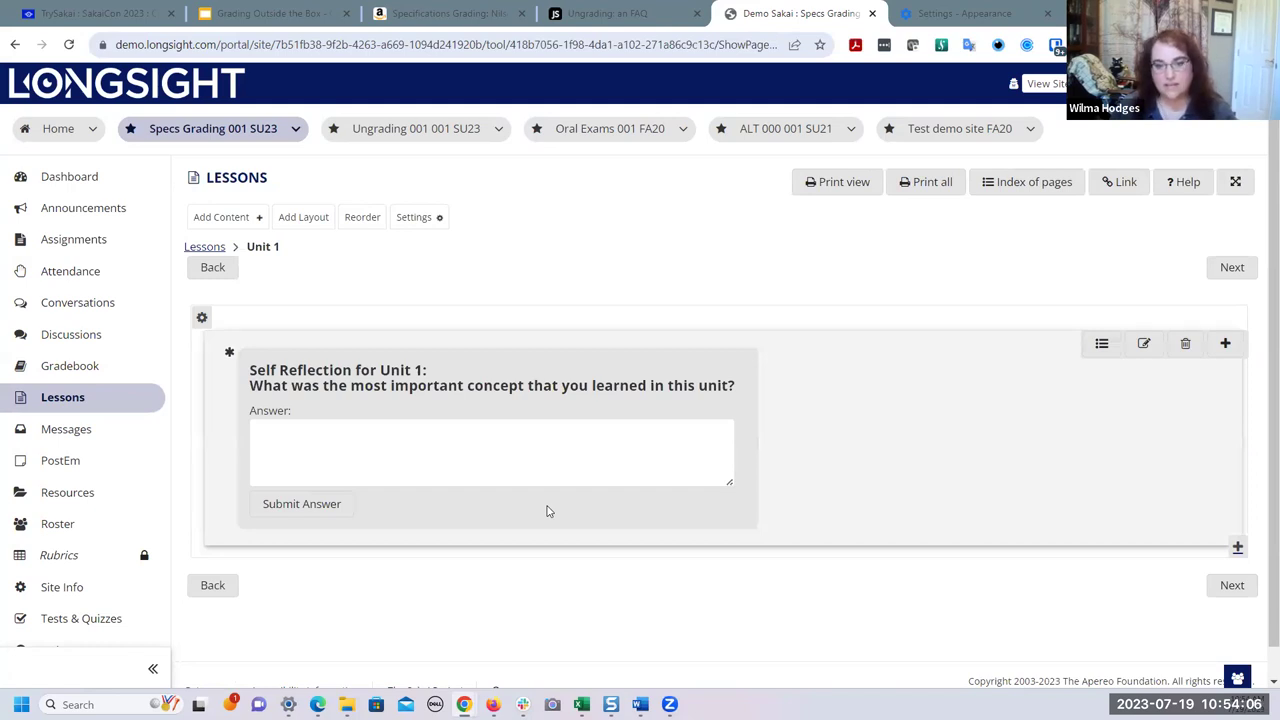
- Review and save grade points for the Unit 1 reflection responses, then return to the units list
click(1102, 344)
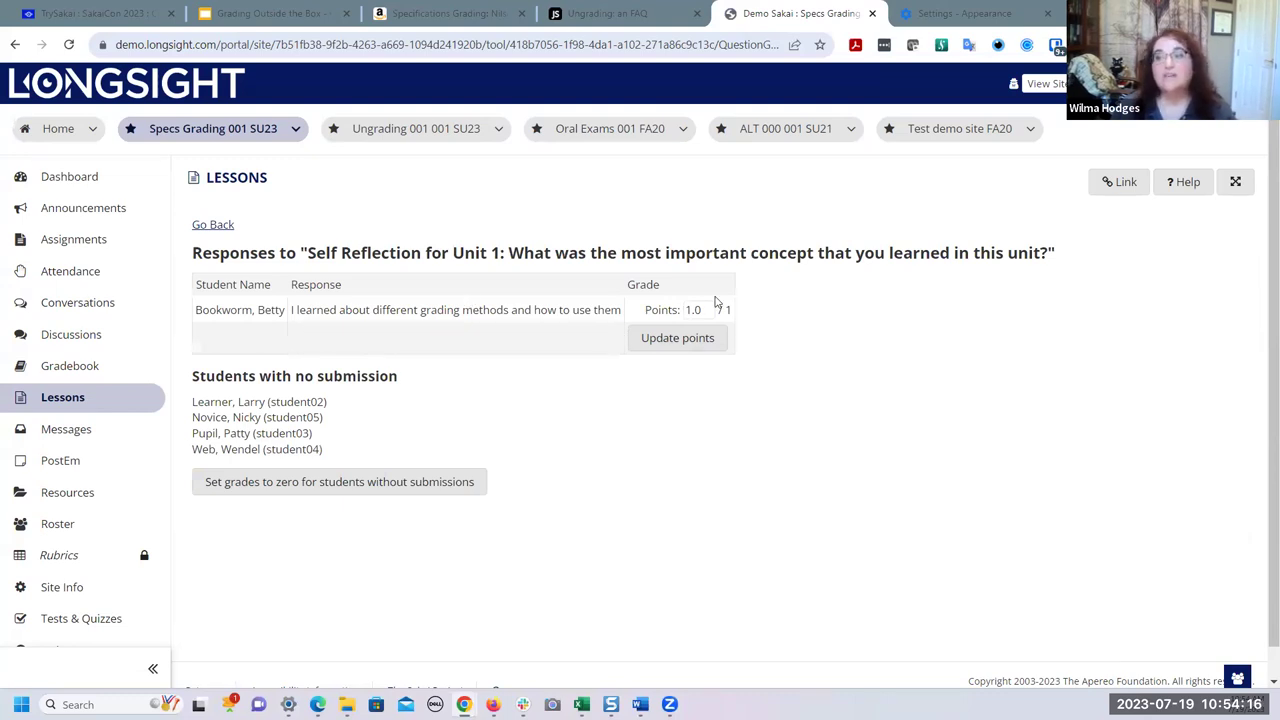
click(702, 344)
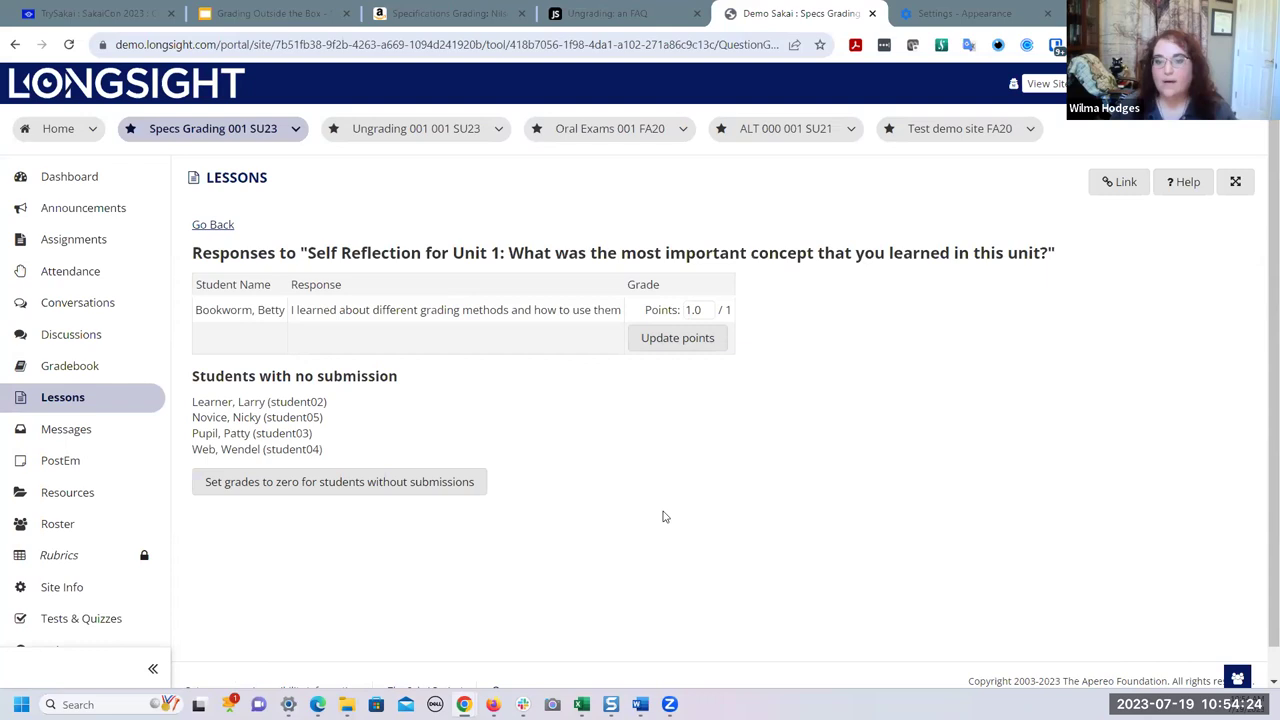
click(215, 227)
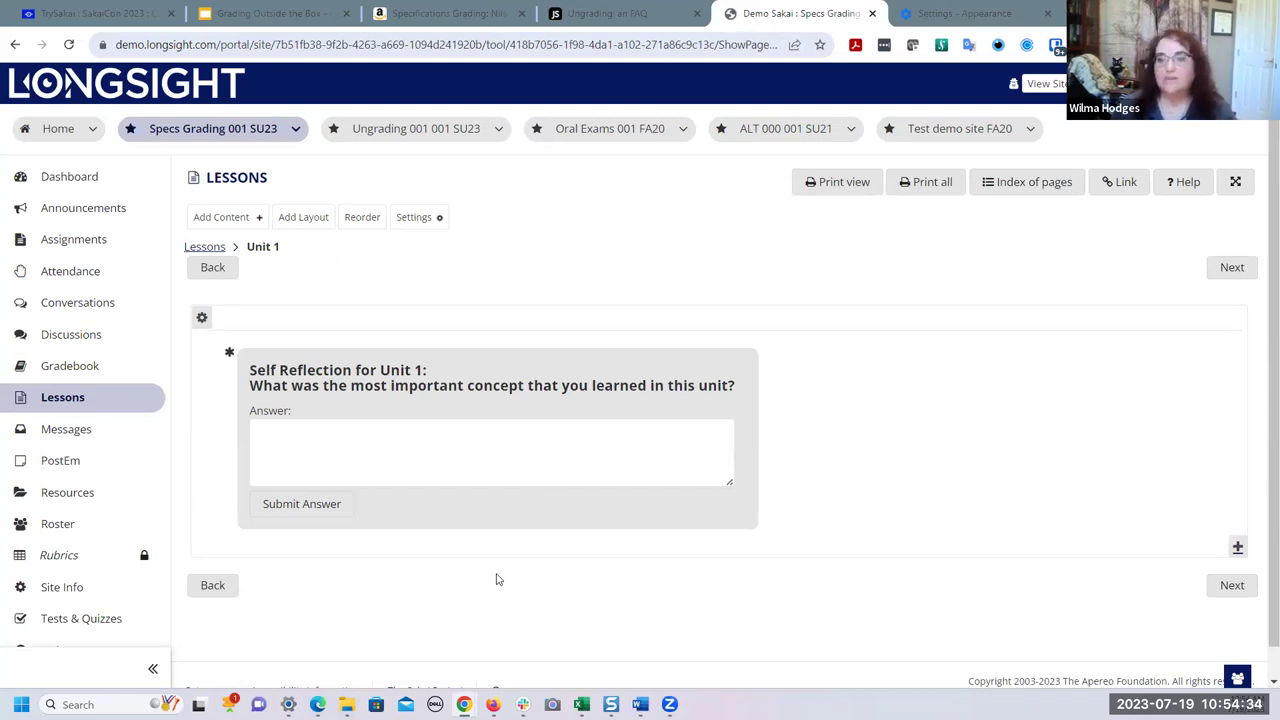
click(205, 247)
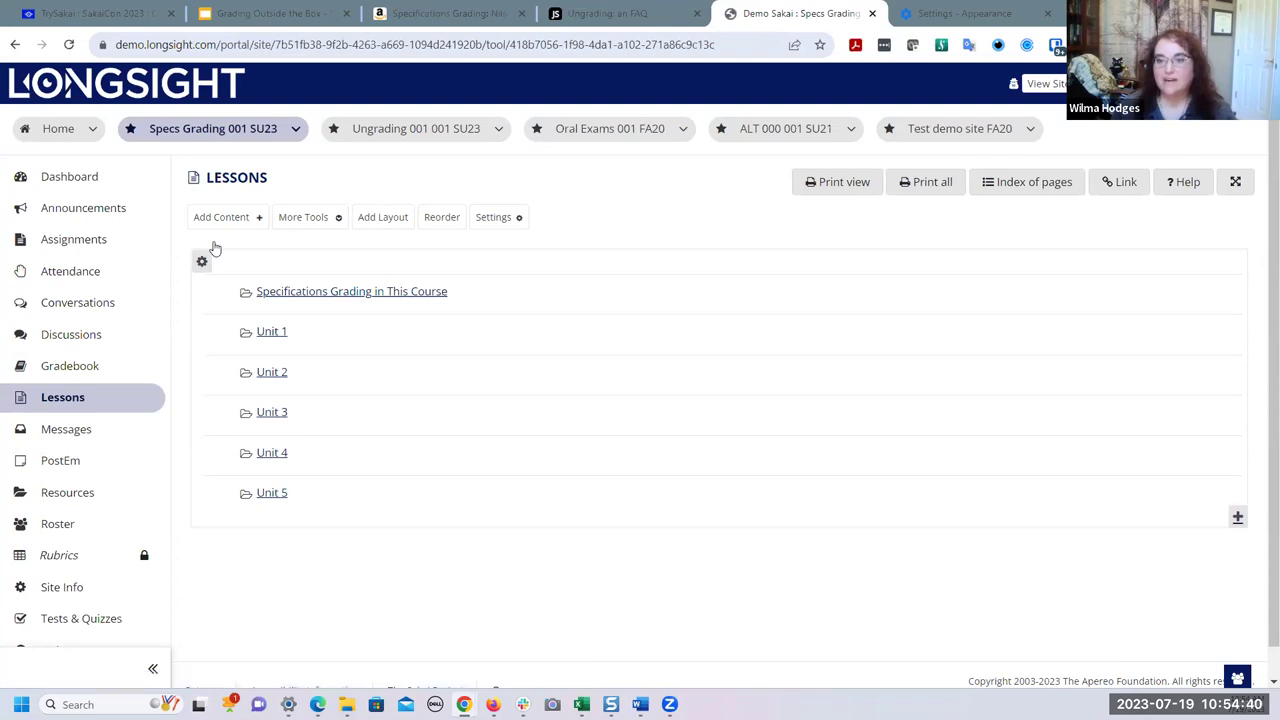
mouse_move(343, 326)
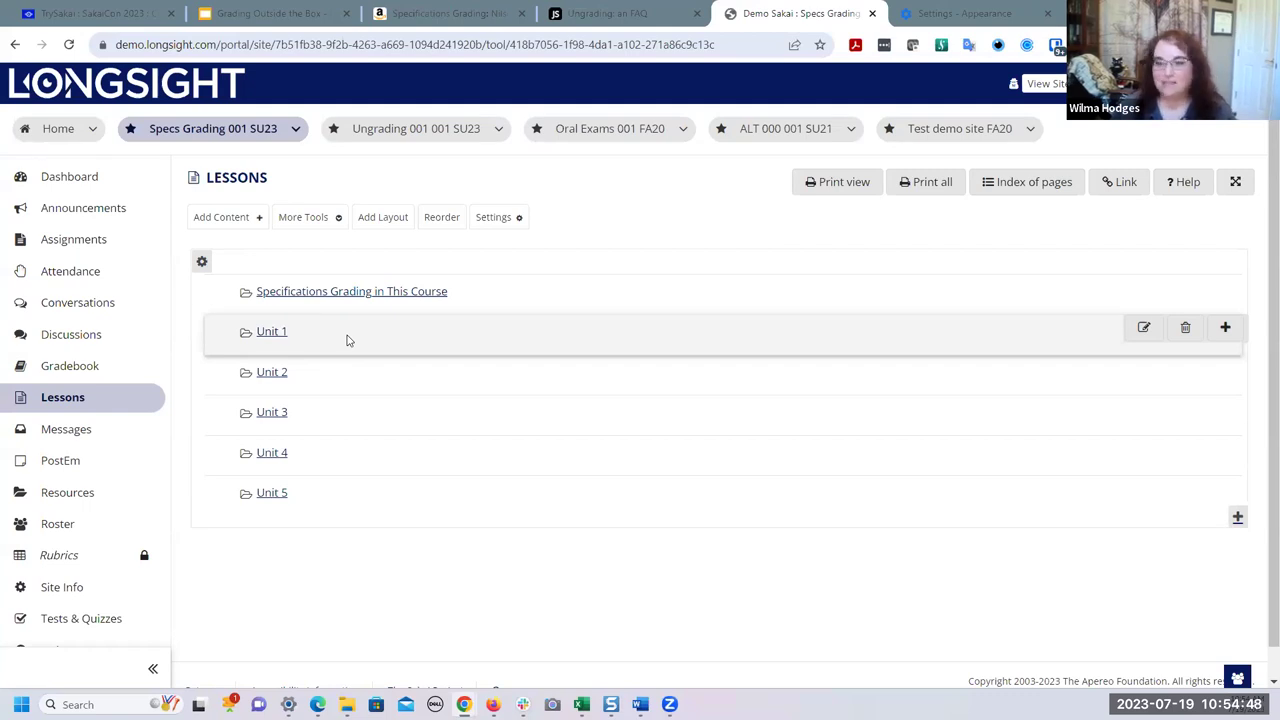
- Browse the Tests & Quizzes assessments, then open the Gradebook grid of five students' A1–A5 grades
click(106, 630)
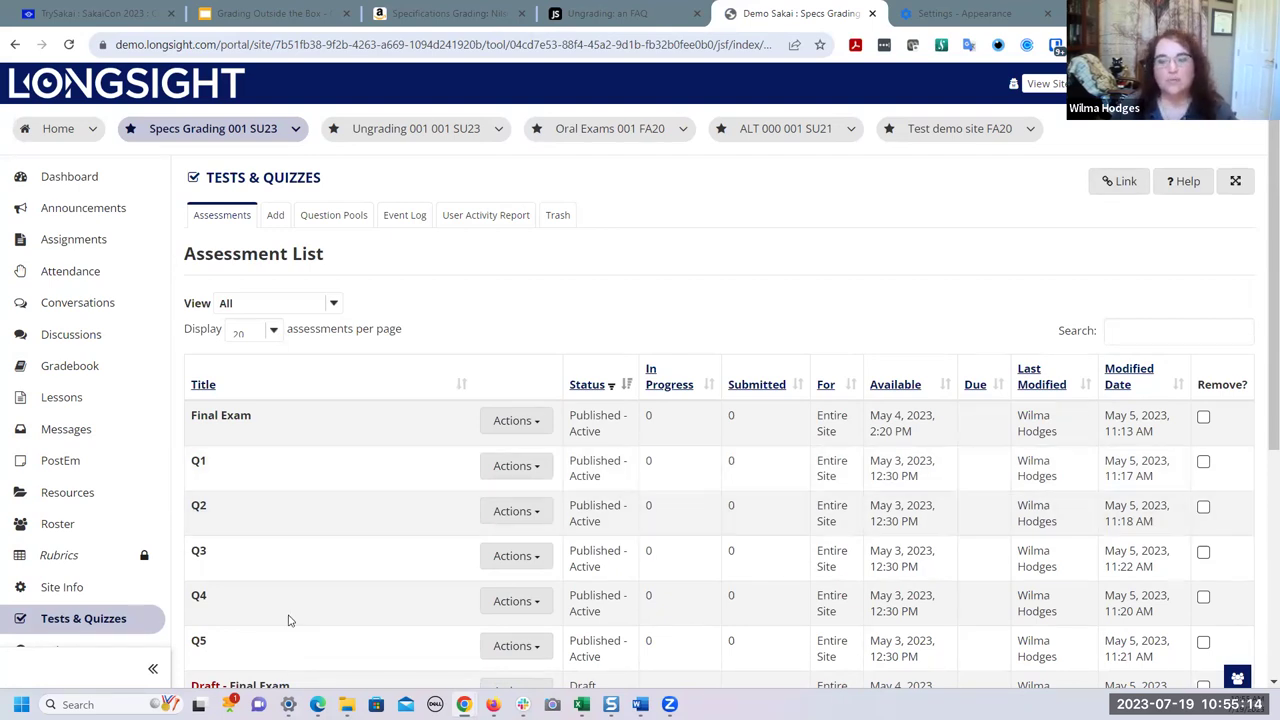
click(100, 368)
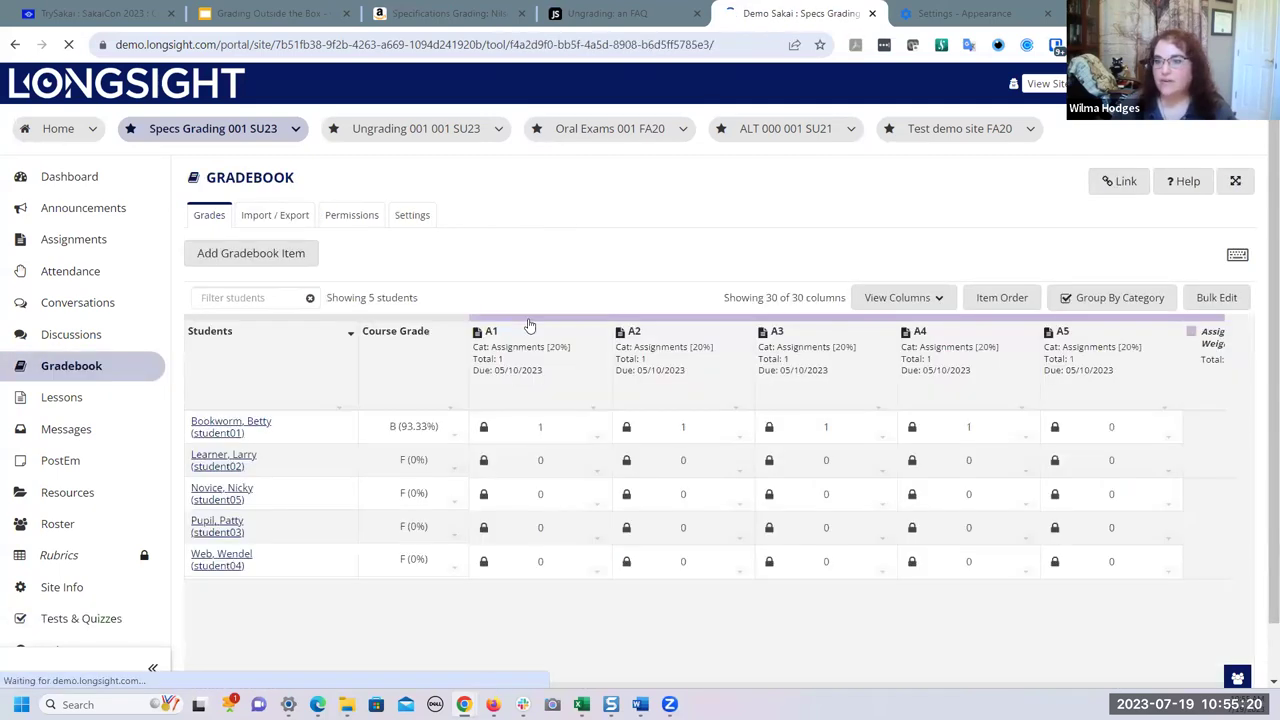
click(213, 427)
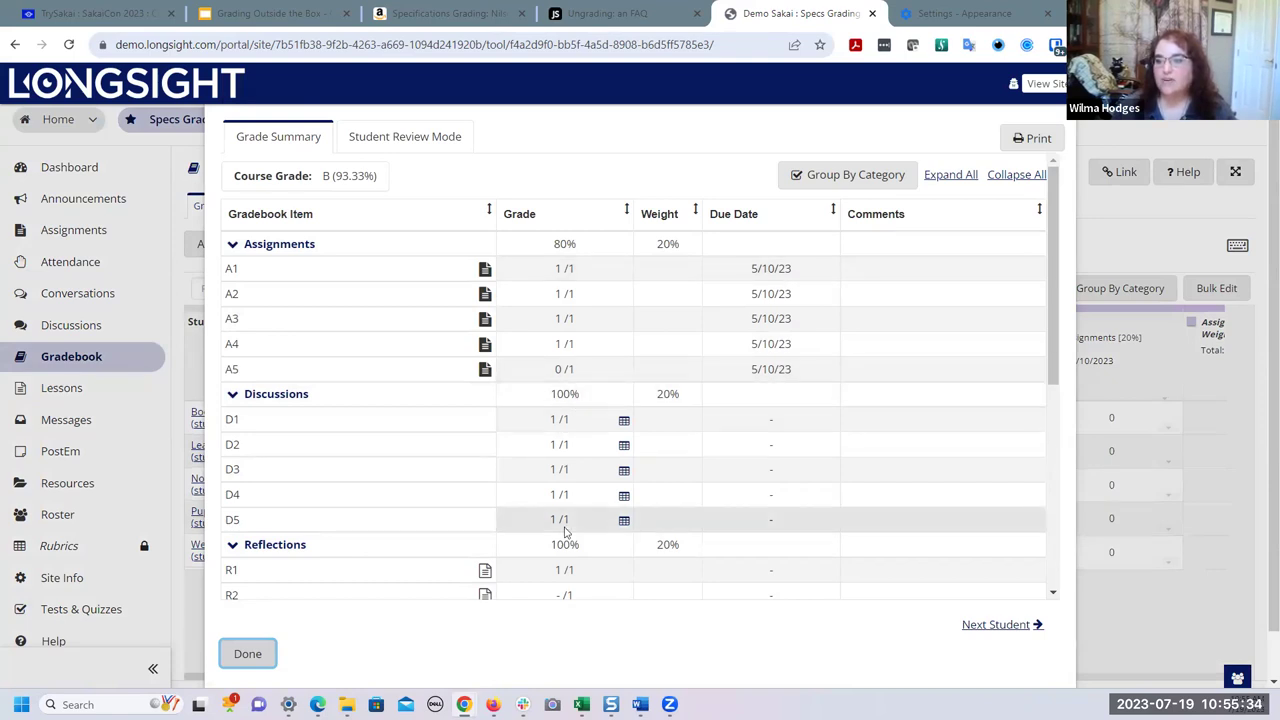
drag(1050, 289, 1060, 427)
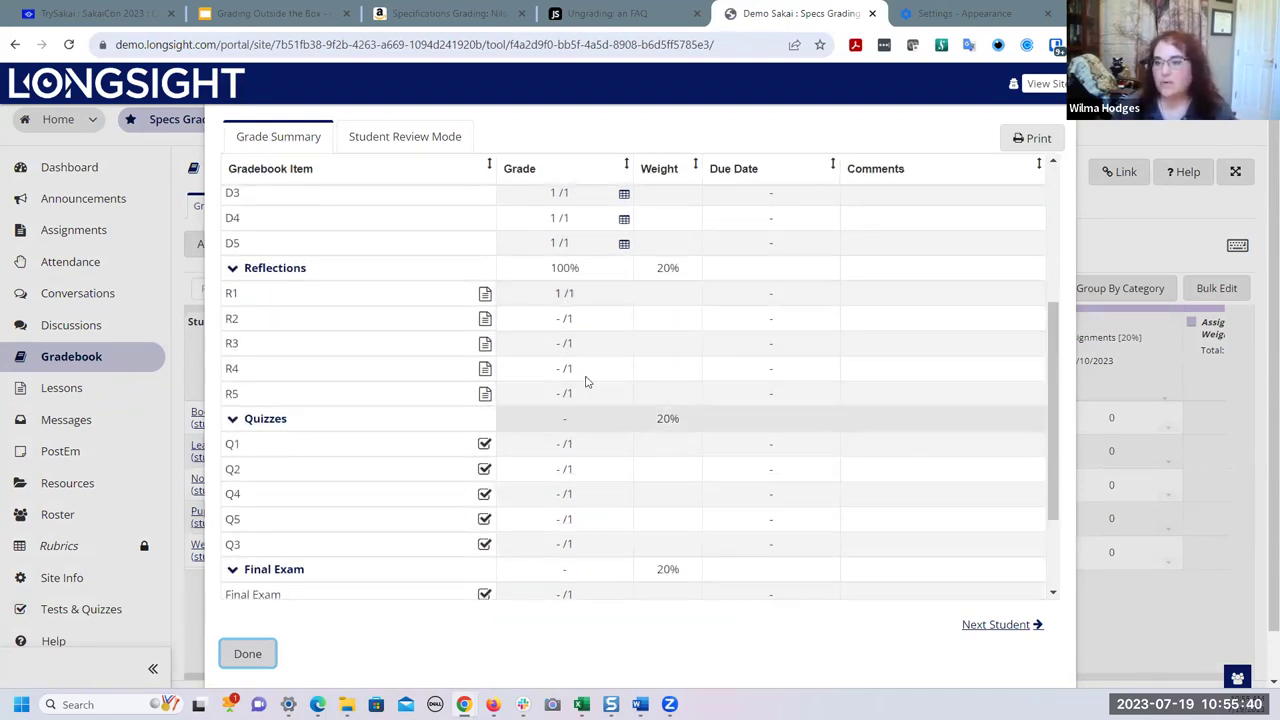
scroll(603, 517, down, 2)
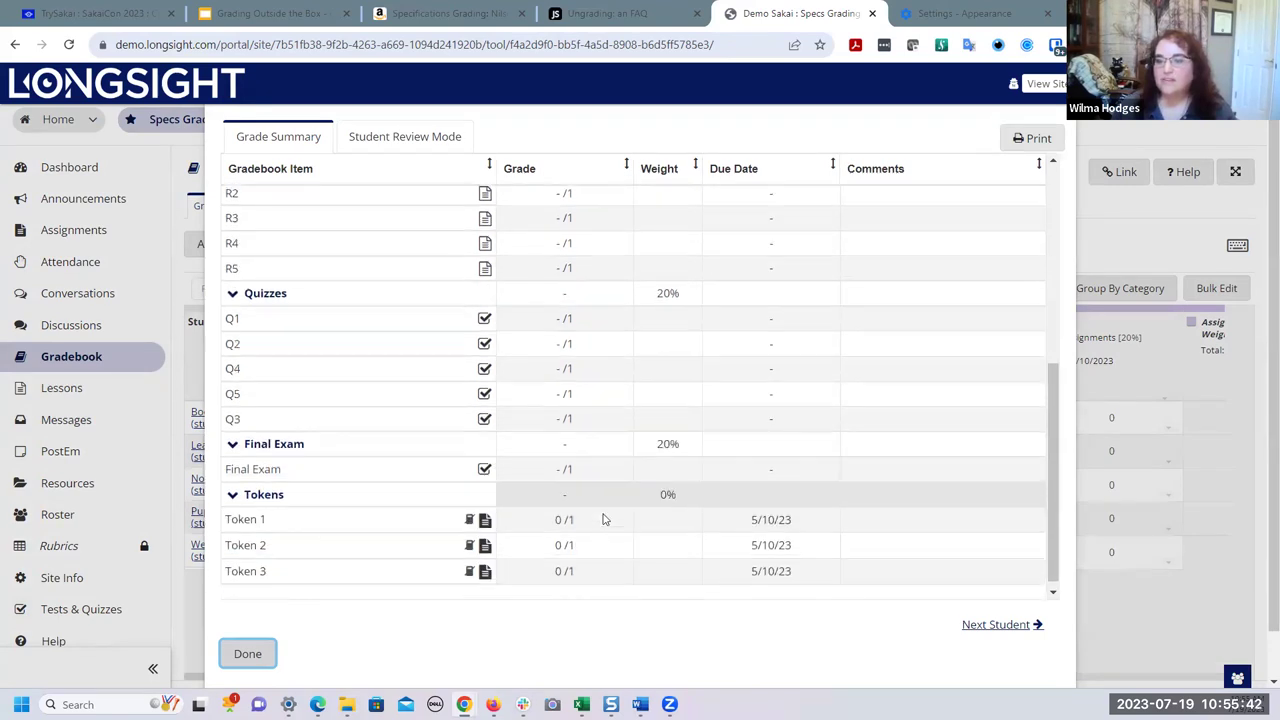
scroll(603, 517, up, 3)
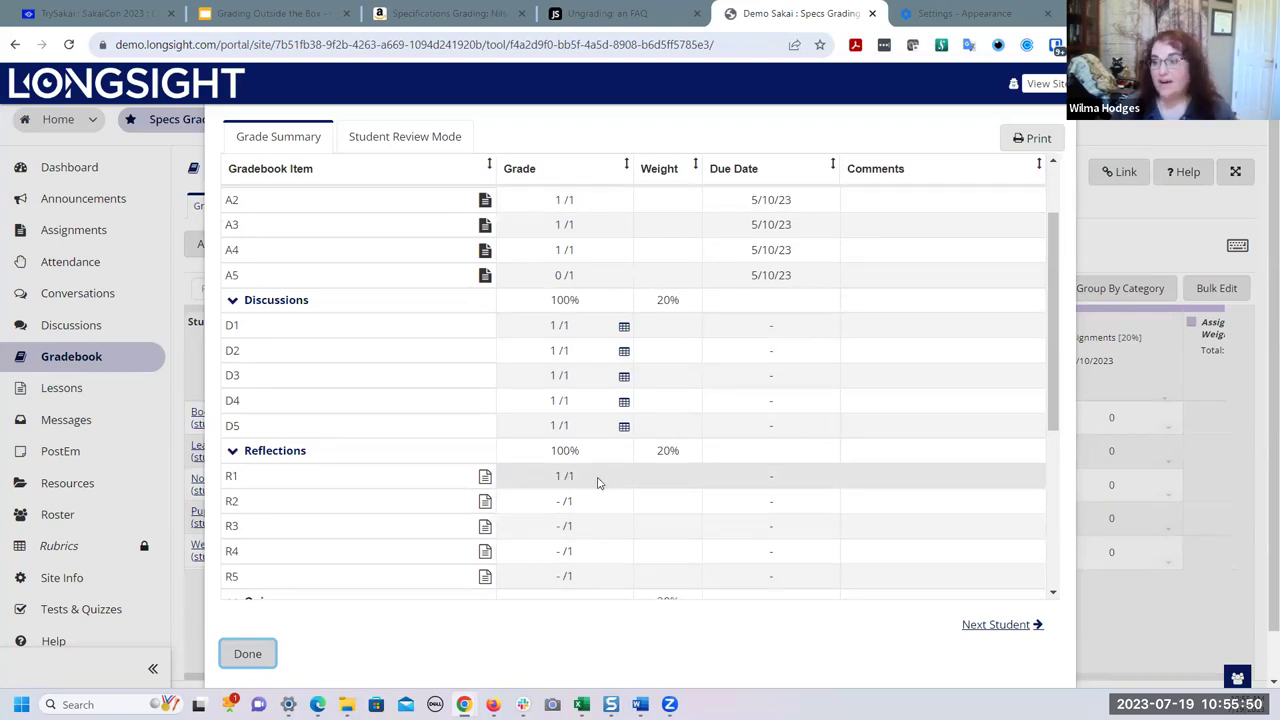
scroll(597, 480, down, 1)
scroll(597, 483, down, 1)
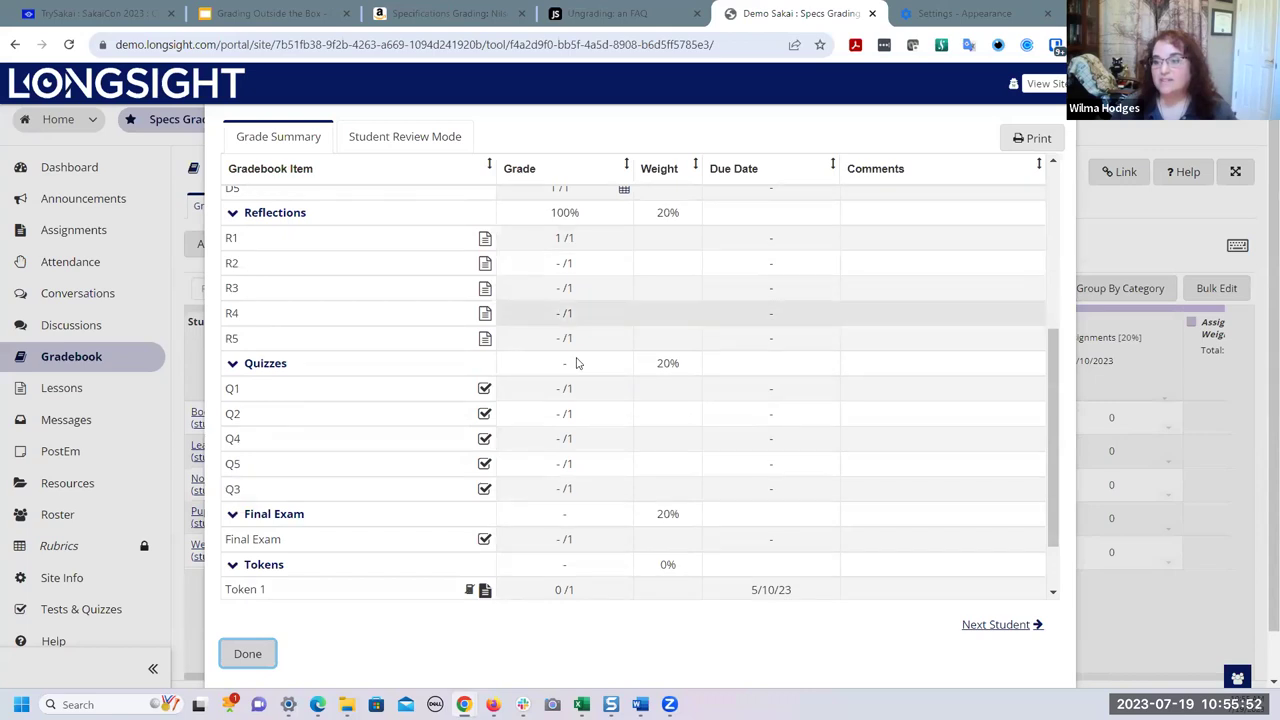
scroll(590, 413, down, 1)
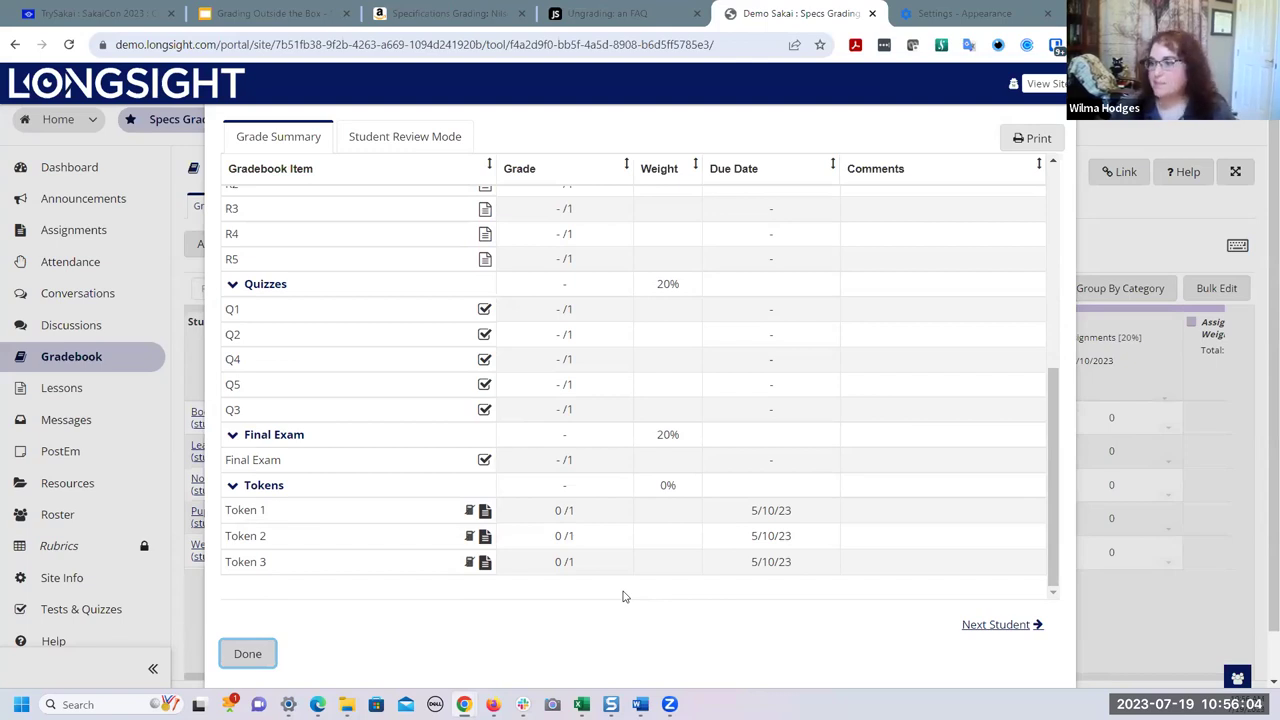
scroll(622, 596, up, 10)
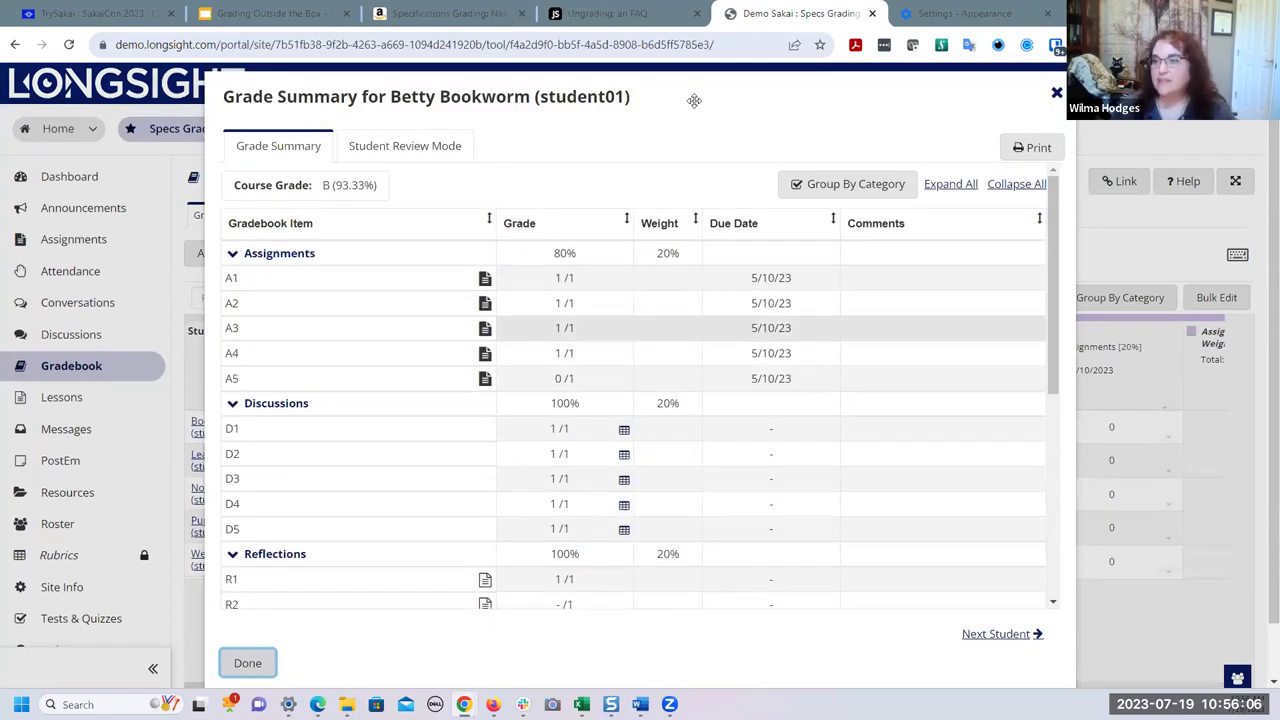
click(1056, 93)
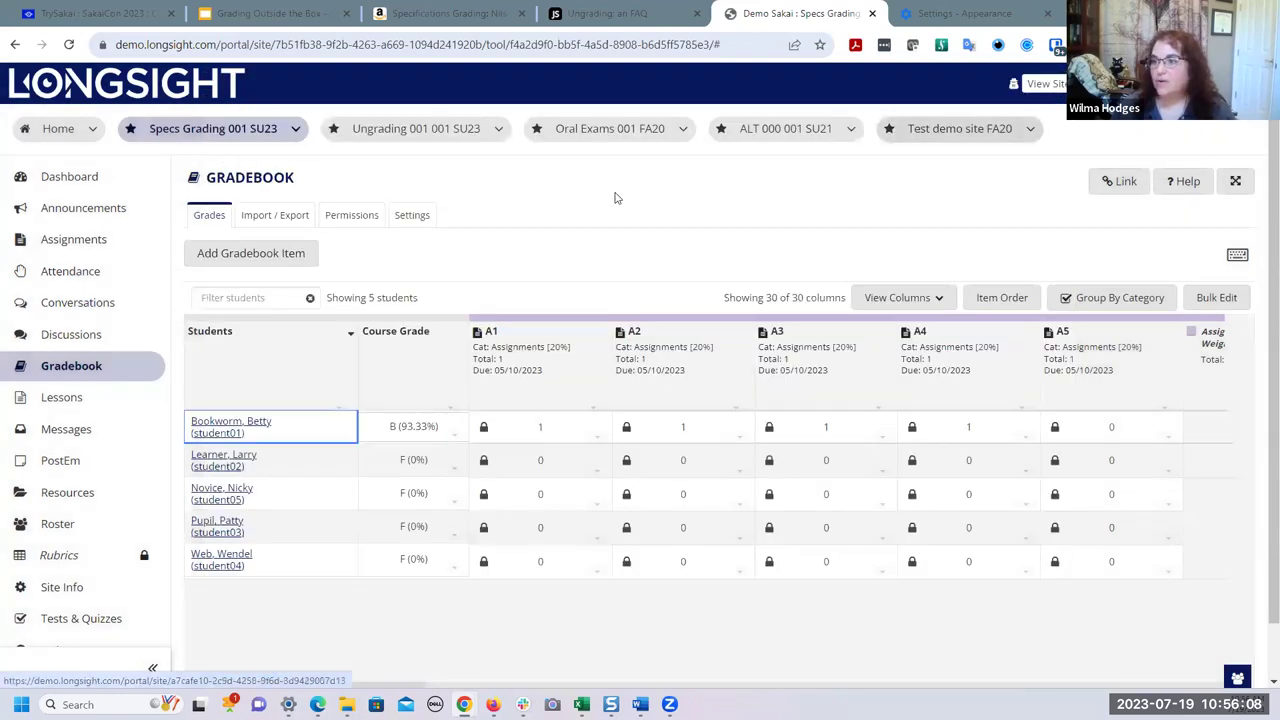
- Open the PostEm tool showing the released Specs Grading feedback item
click(484, 216)
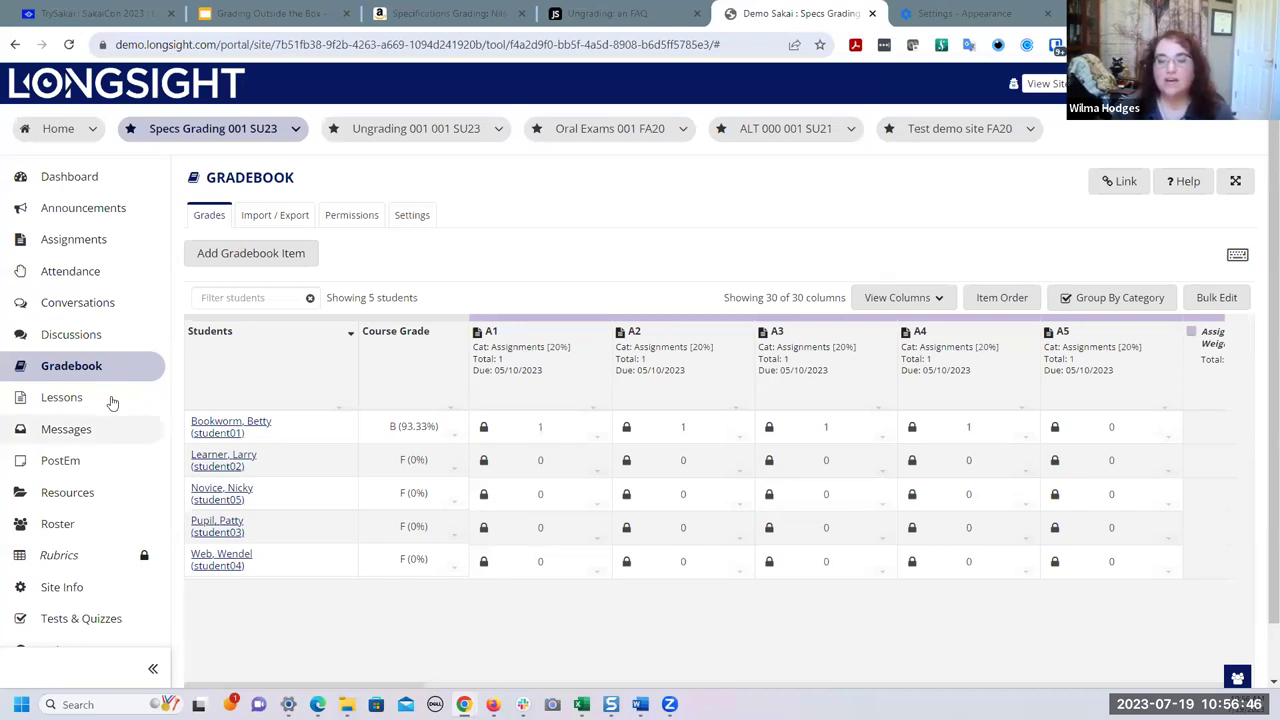
click(60, 461)
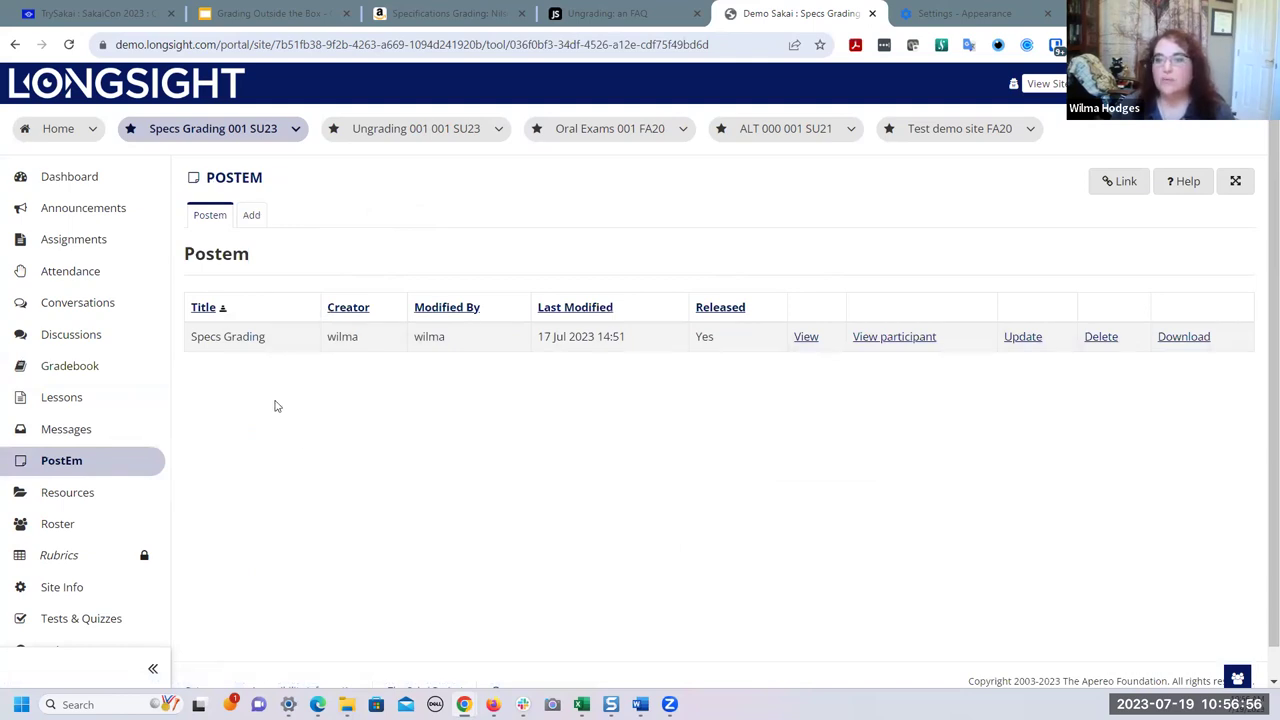
- View the Specs Grading feedback table, then switch to the Firefox window with the Sakai Gateway login
click(805, 339)
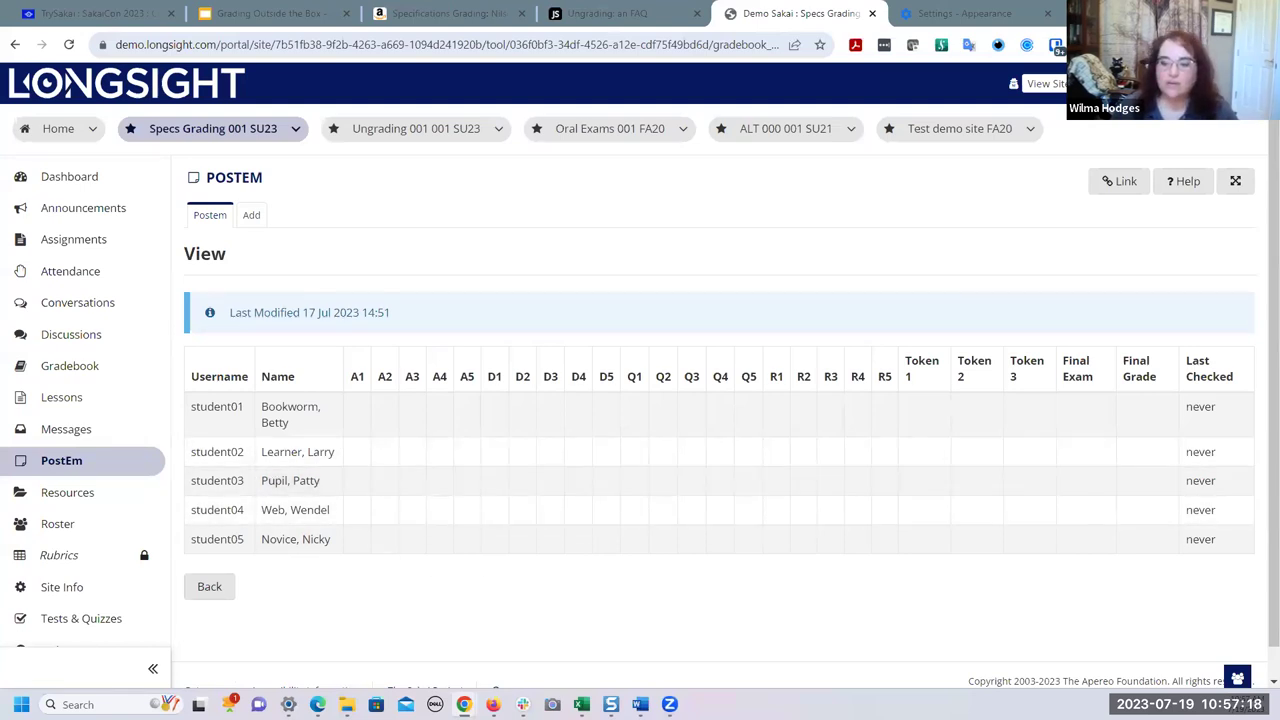
click(493, 704)
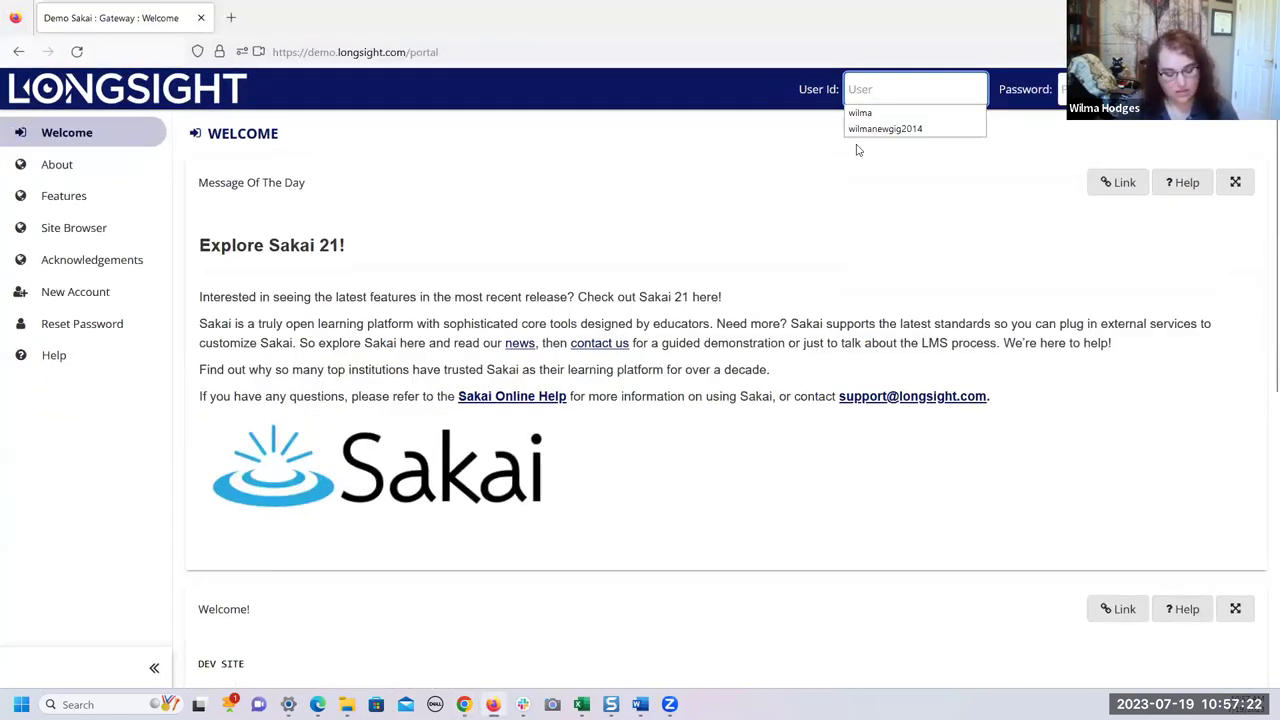
- Sign in with the demo student's user id and password, then open PostEm in Specs Grading 001 SU23
text(student)
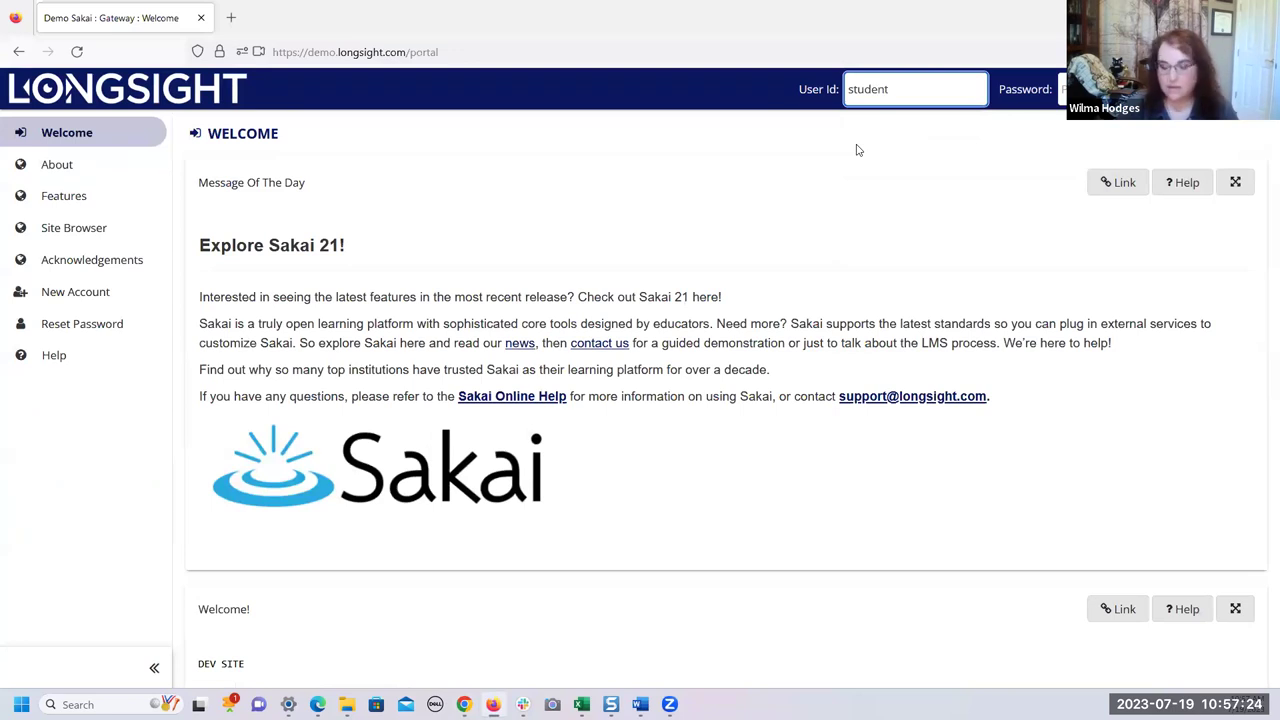
text(01)
key(Tab)
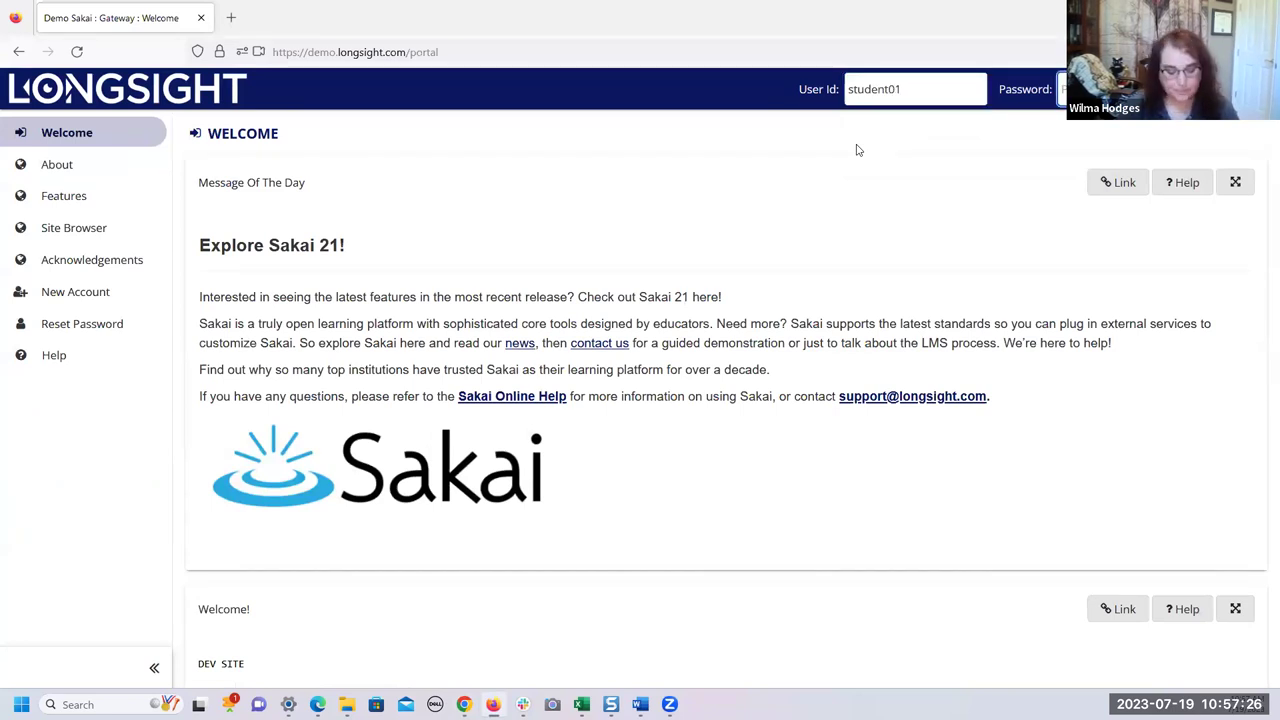
text(s)
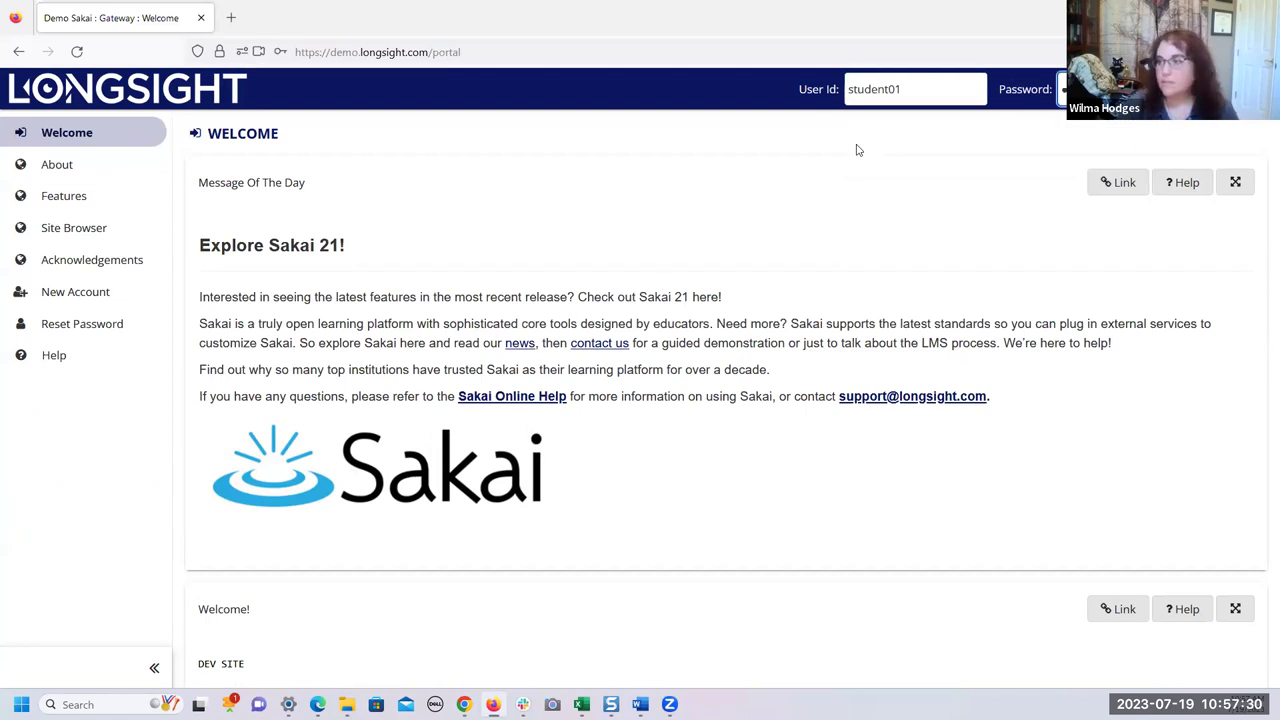
key(Return)
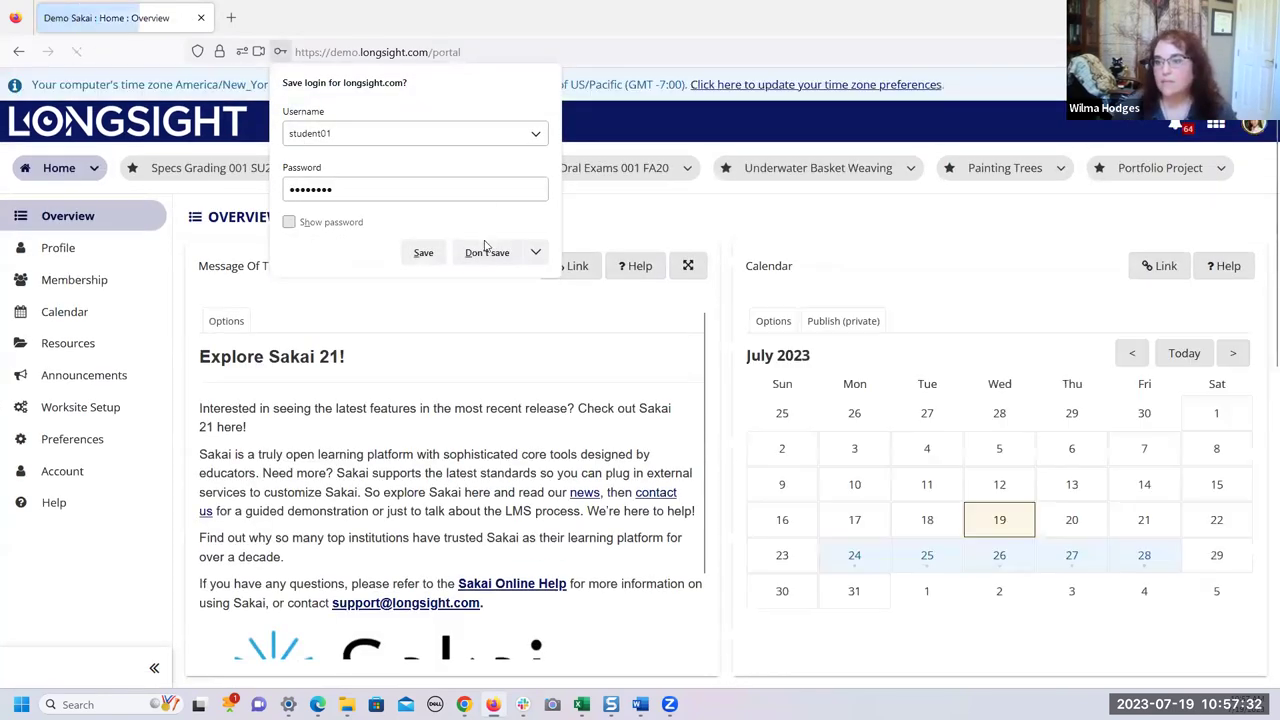
click(487, 252)
click(268, 177)
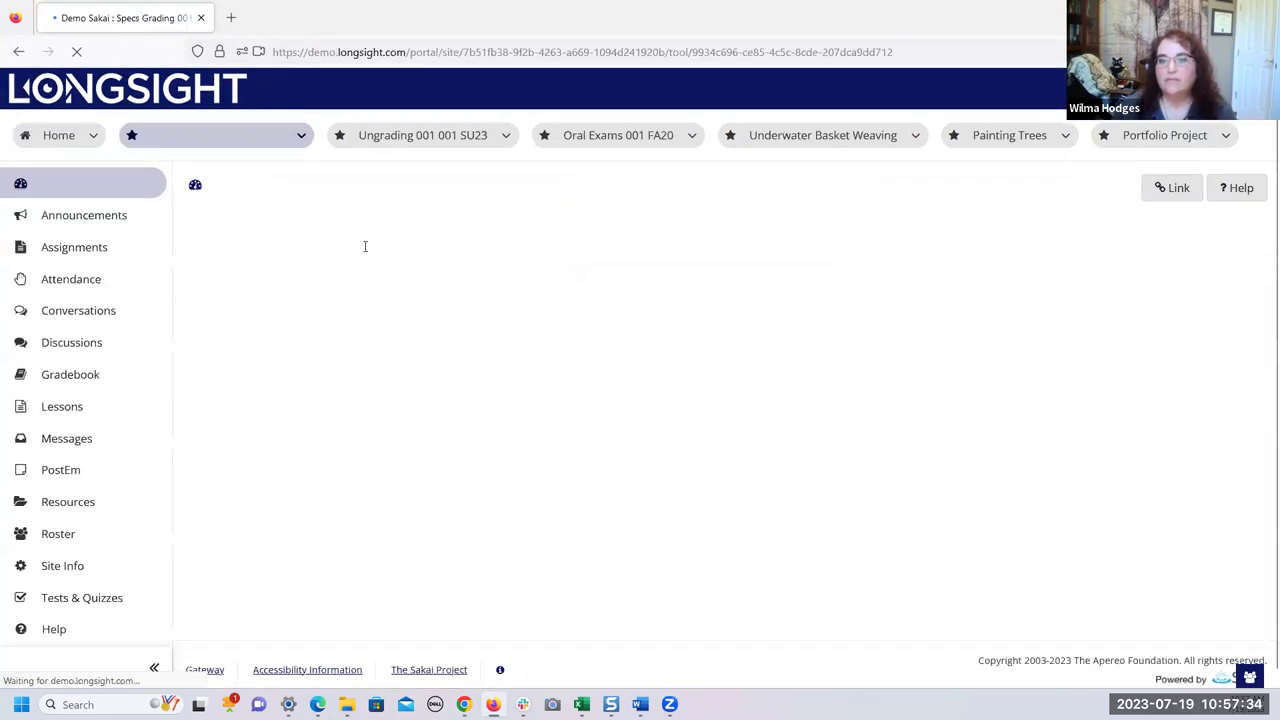
click(76, 506)
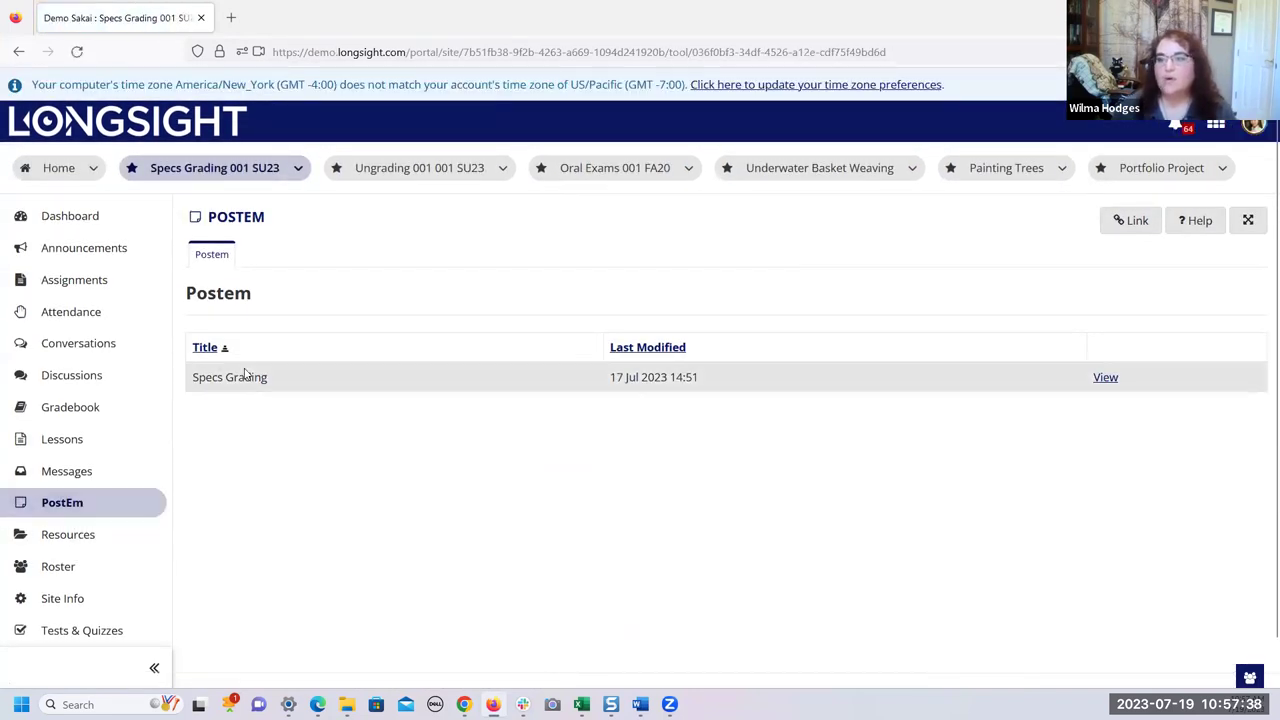
- View the student's Specs Grading feedback table, then move on to the Ungrading 001 001 SU23 course
click(1110, 381)
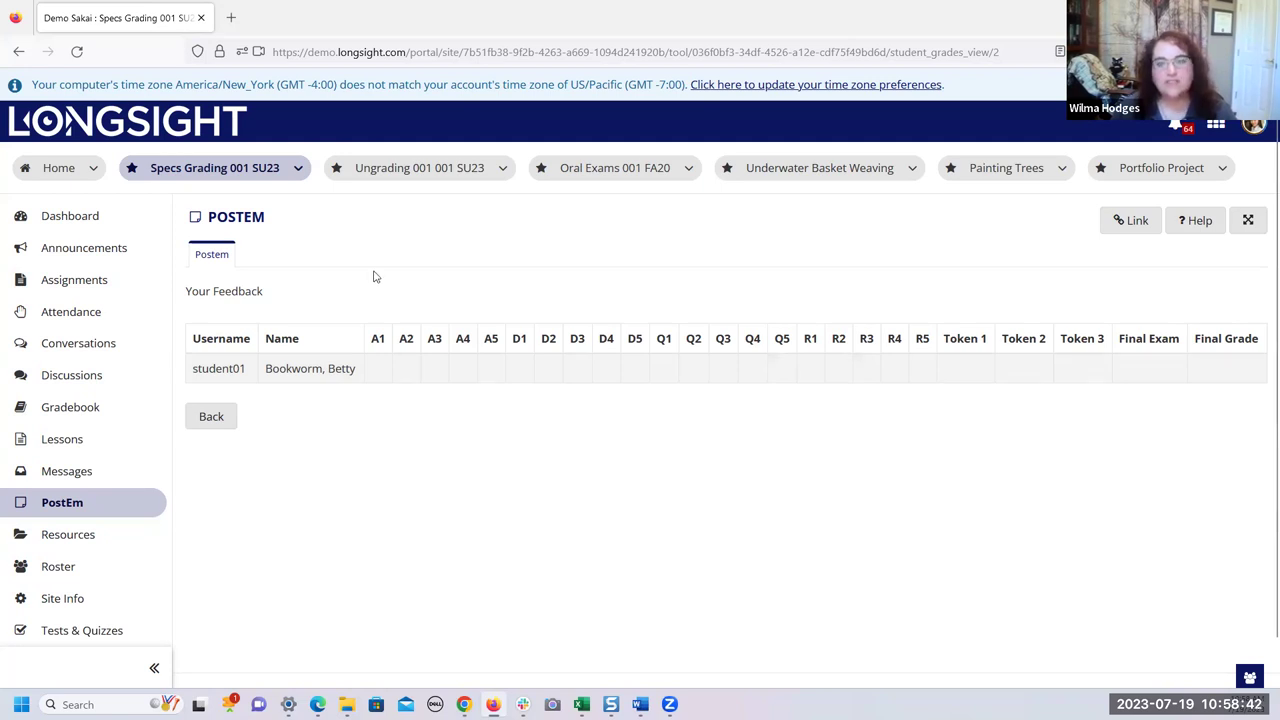
click(60, 215)
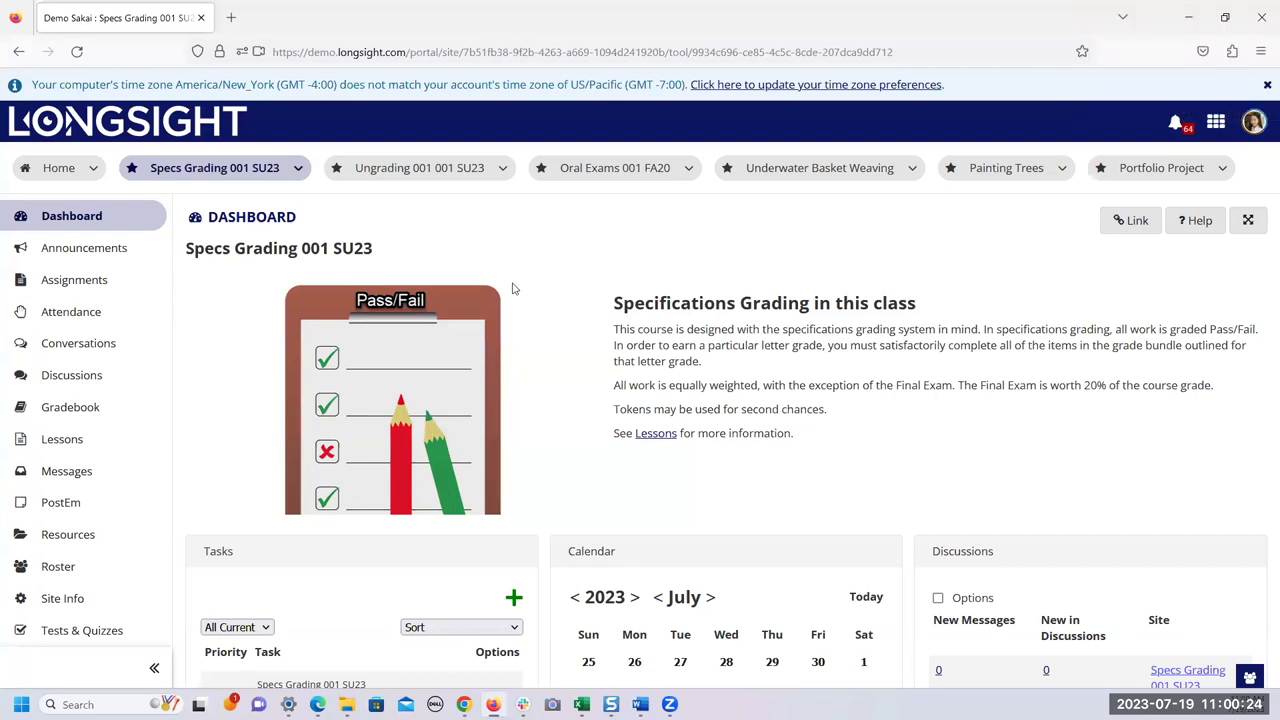
click(449, 177)
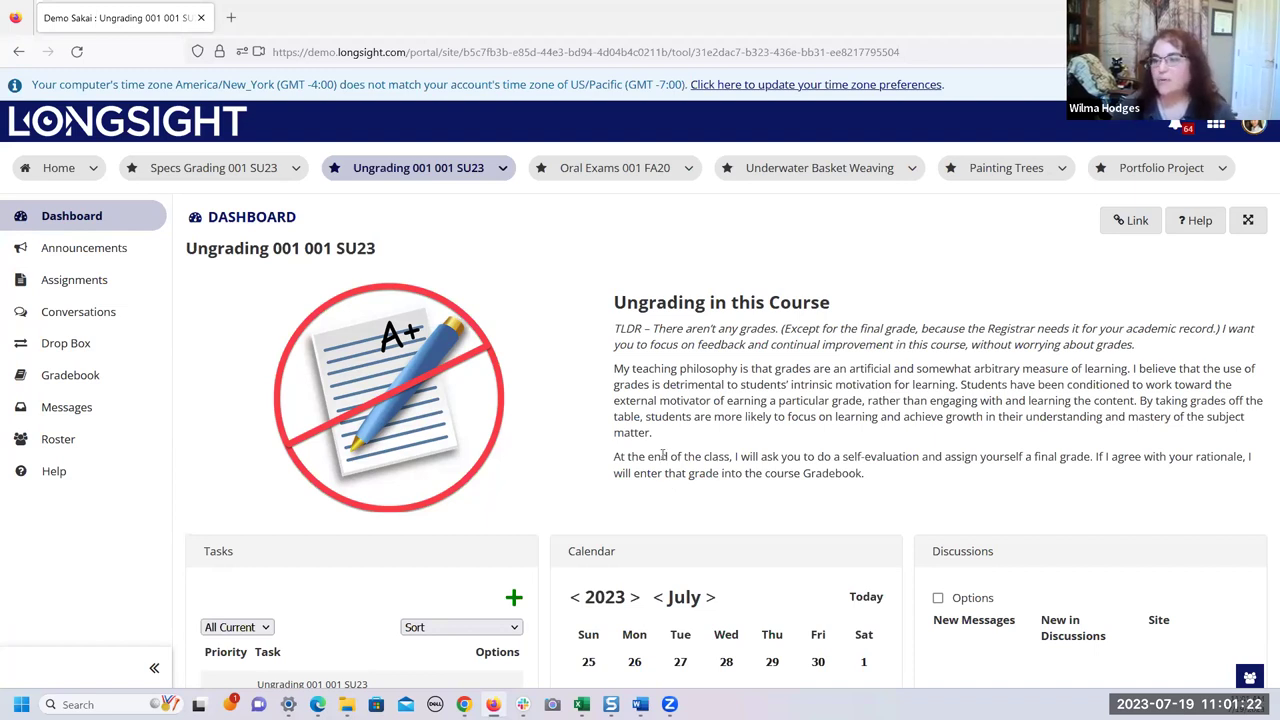
- Open Assignments in the Ungrading 001 001 SU23 course as the student
click(106, 295)
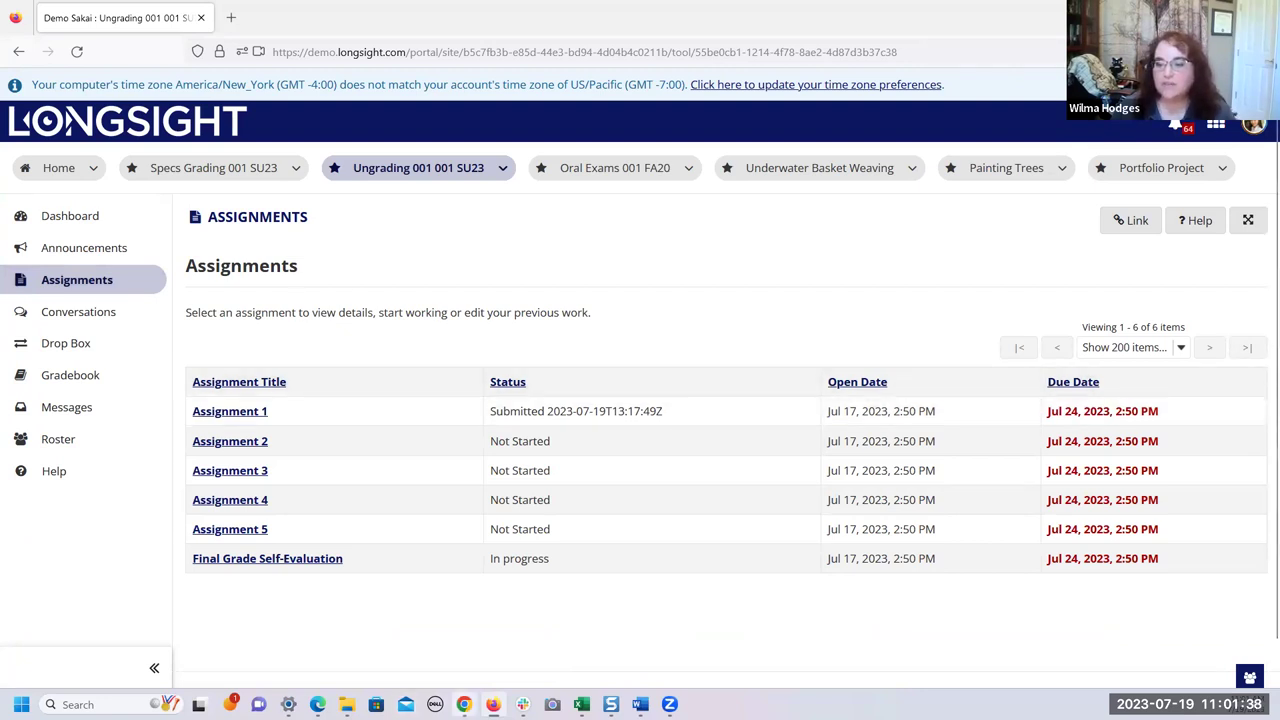
- Return to the instructor's Demo Sakai window and open the Ungrading 001 001 SU23 assignments list
mouse_move(465, 704)
click(676, 628)
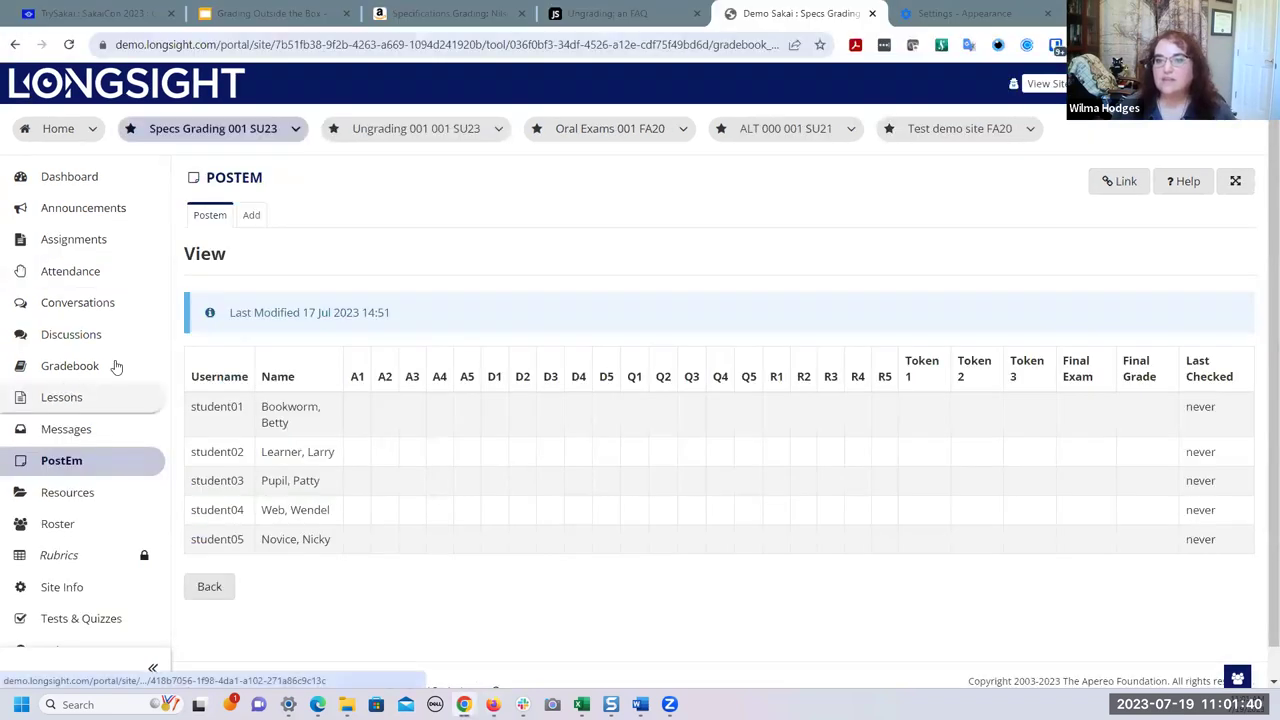
click(375, 130)
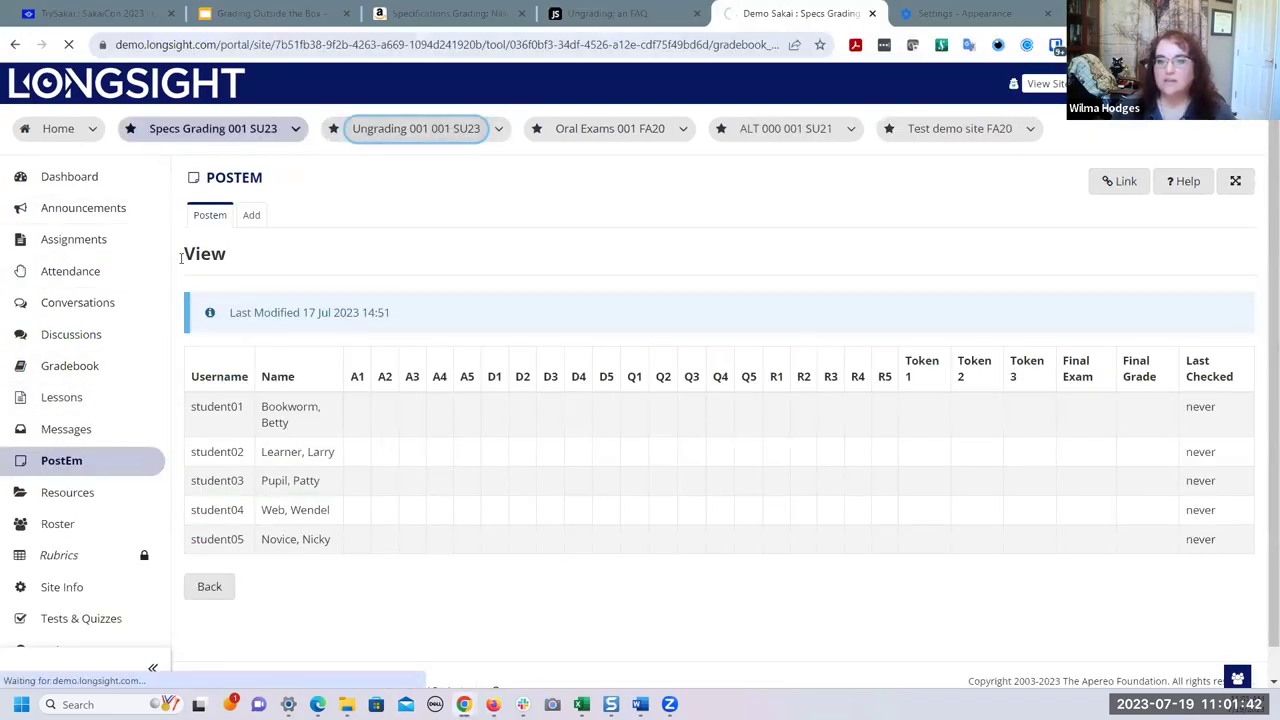
click(168, 242)
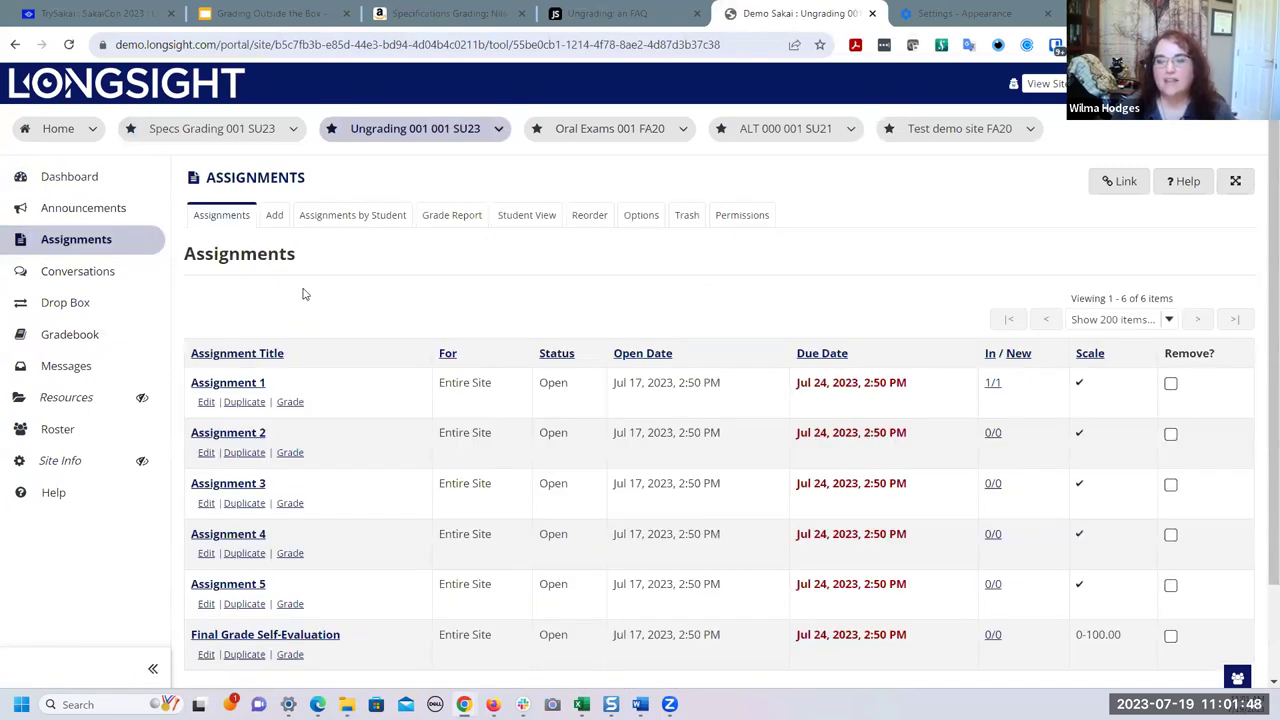
- Edit Assignment 1, keep its grade scale as Checkmark, and post the assignment
click(206, 402)
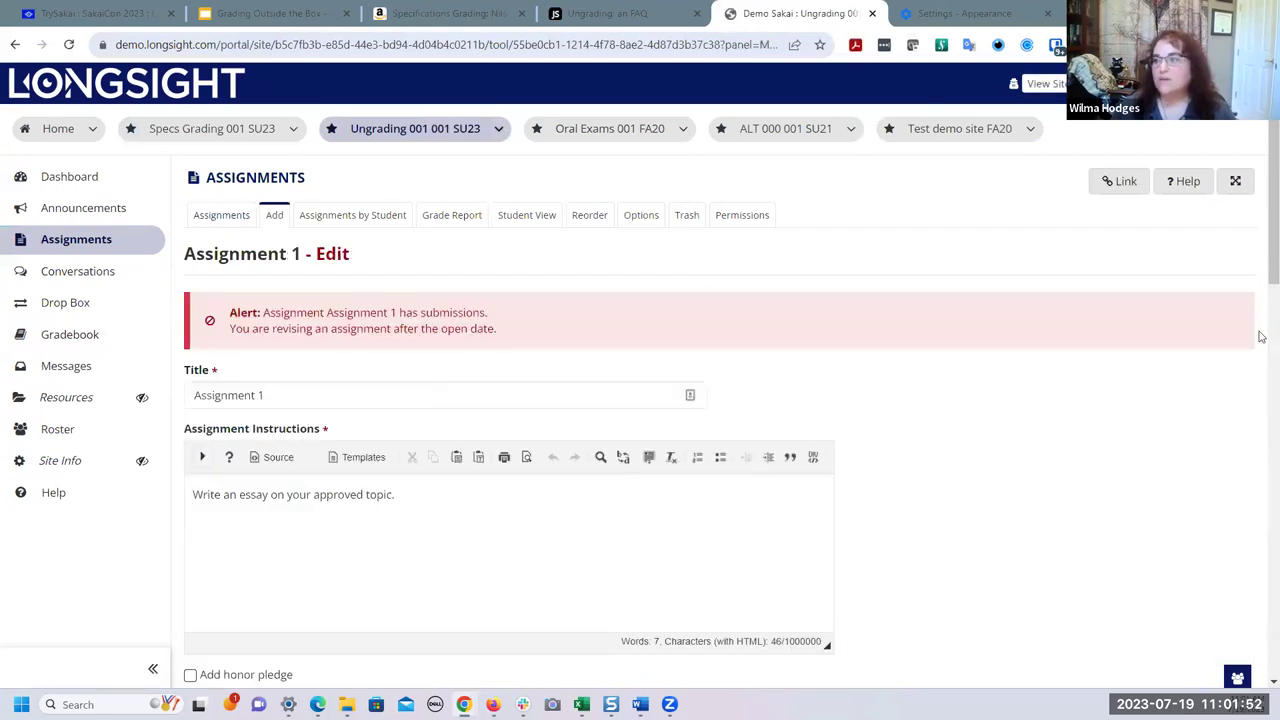
scroll(1261, 212, down, 15)
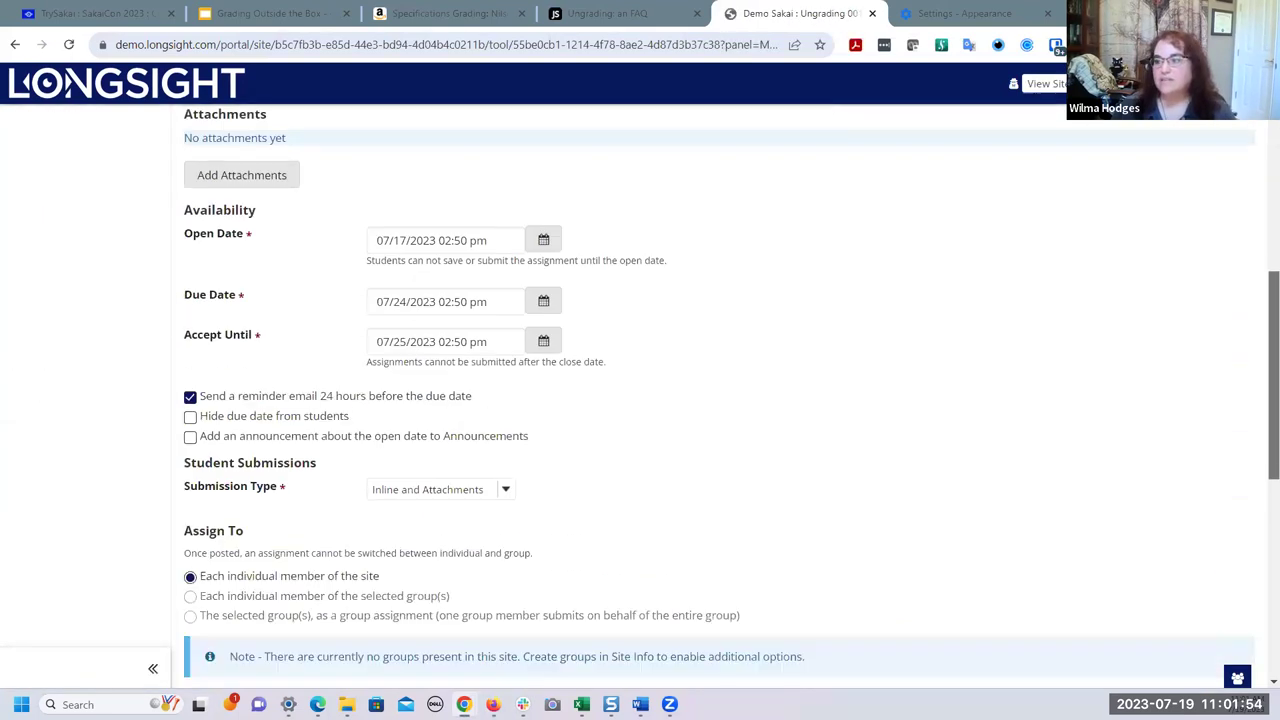
scroll(443, 423, down, 1)
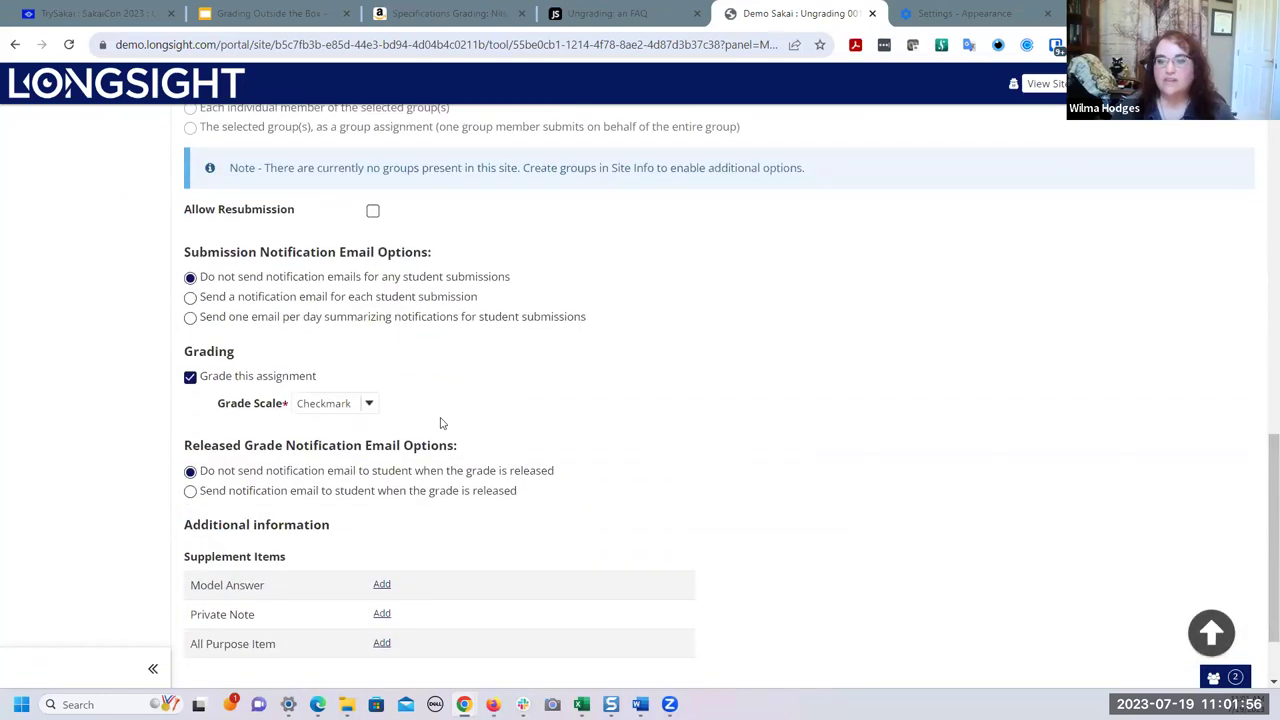
click(370, 404)
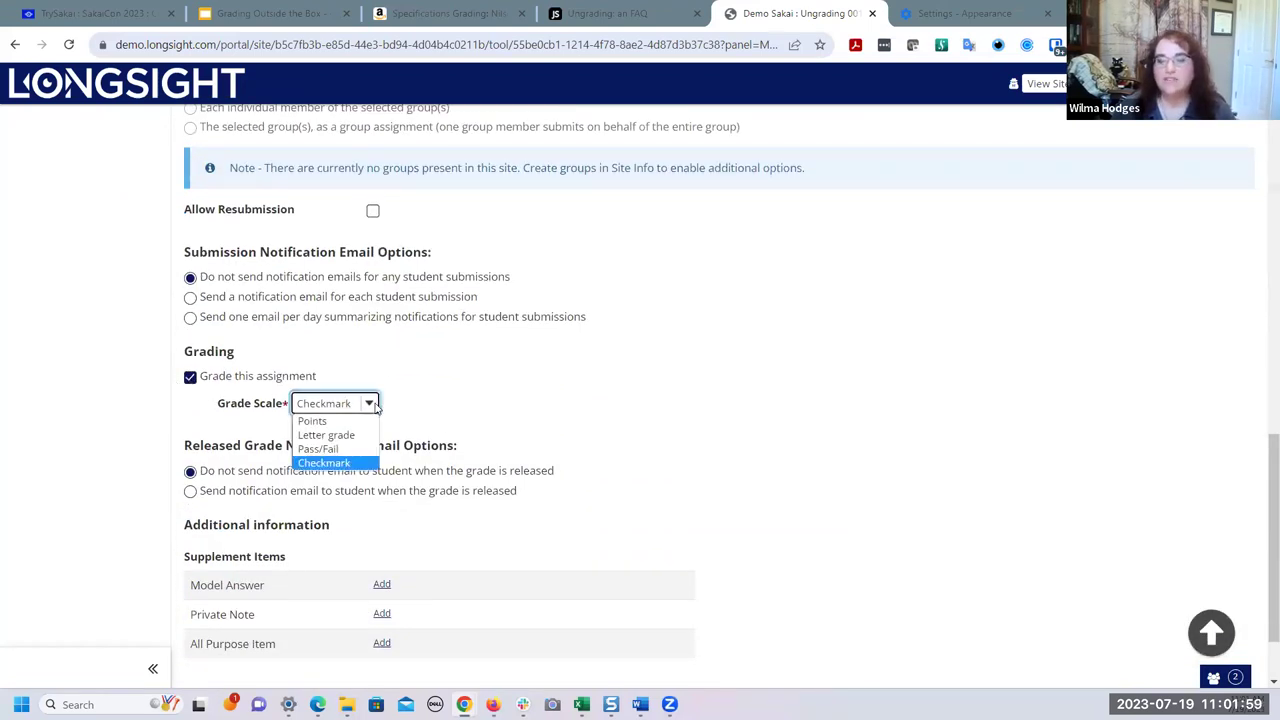
click(362, 465)
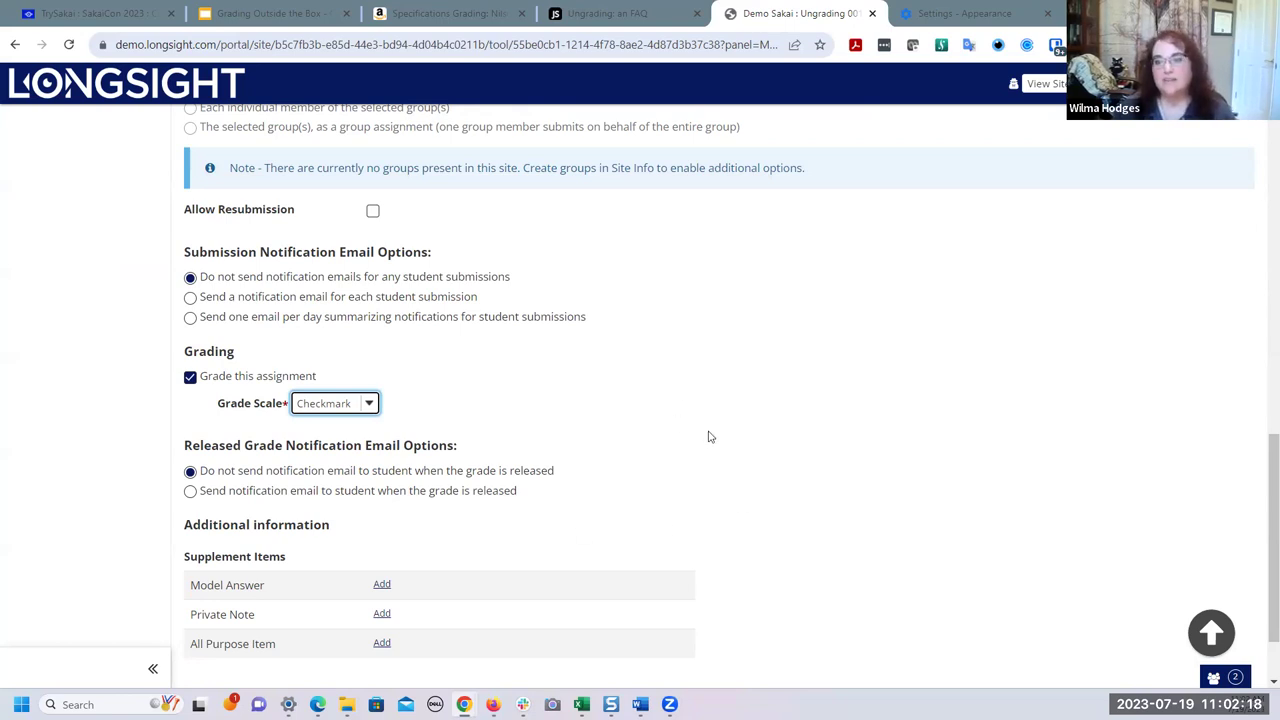
click(715, 438)
scroll(721, 439, down, 1)
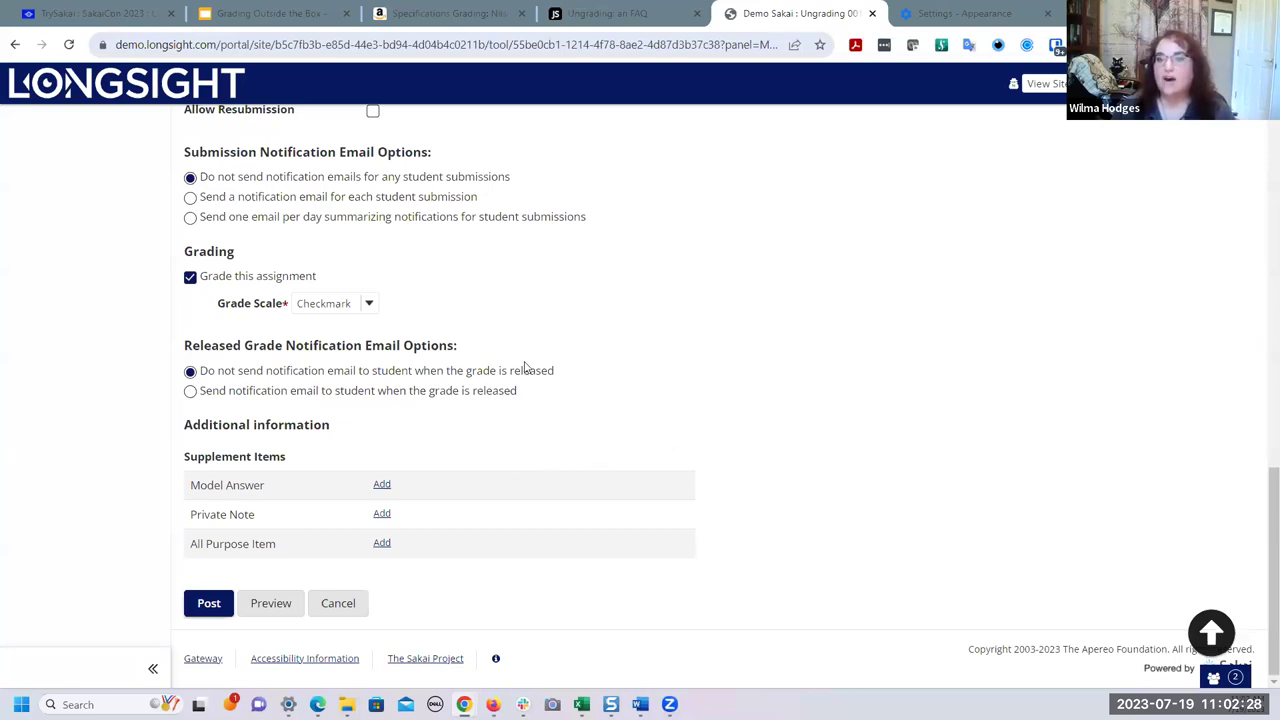
click(196, 616)
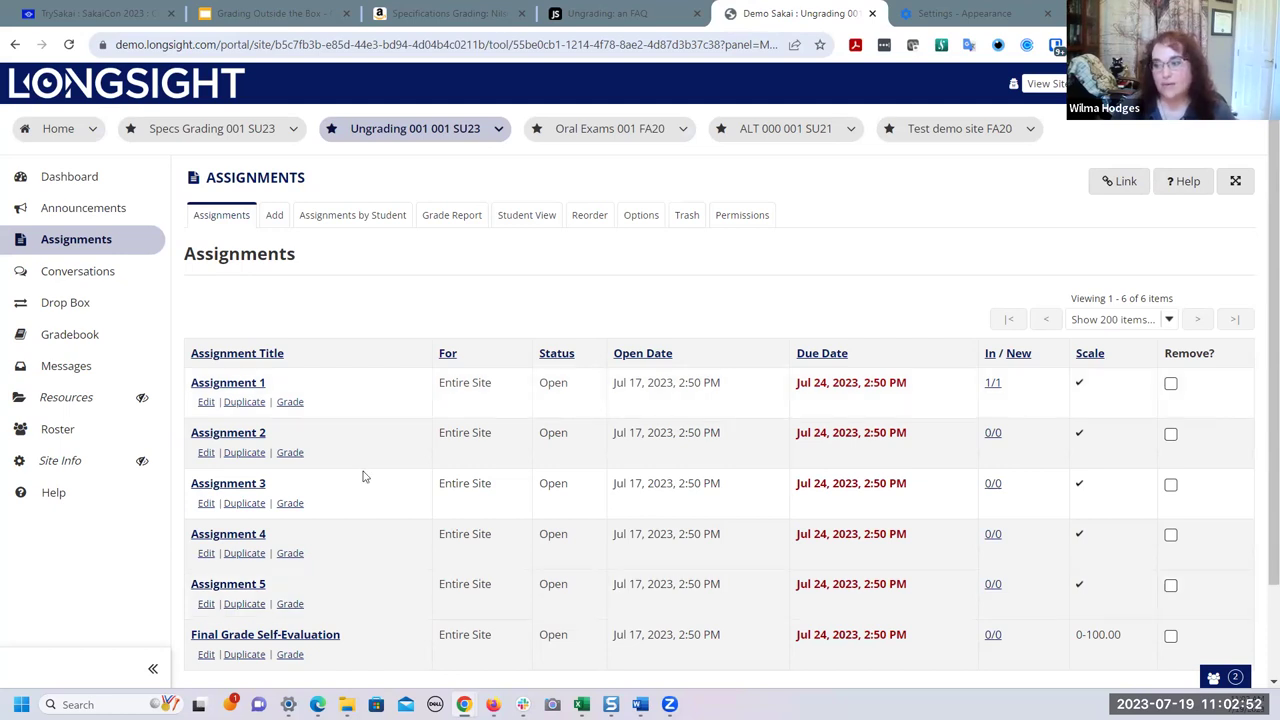
- Open the Grade link for the Final Grade Self-Evaluation assignment
scroll(365, 480, down, 2)
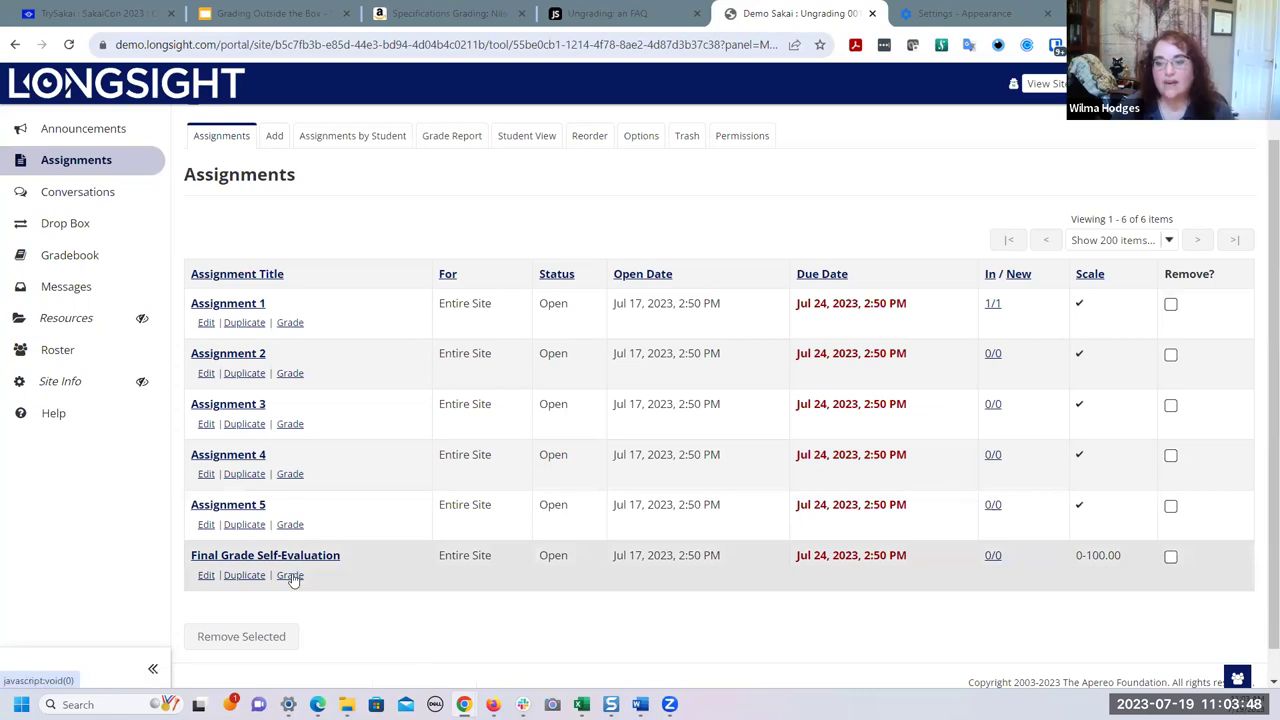
click(291, 576)
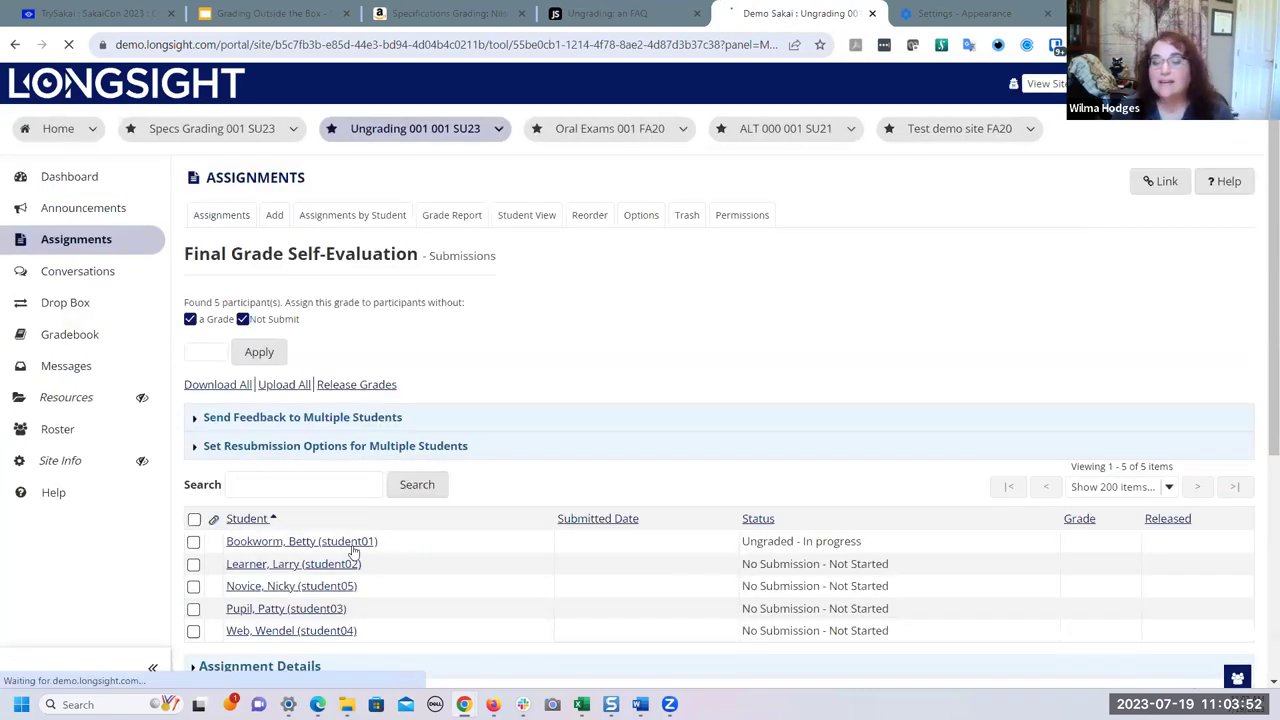
- Open the in-progress self-evaluation submission, step through students in the grader, then open Gradebook
click(352, 548)
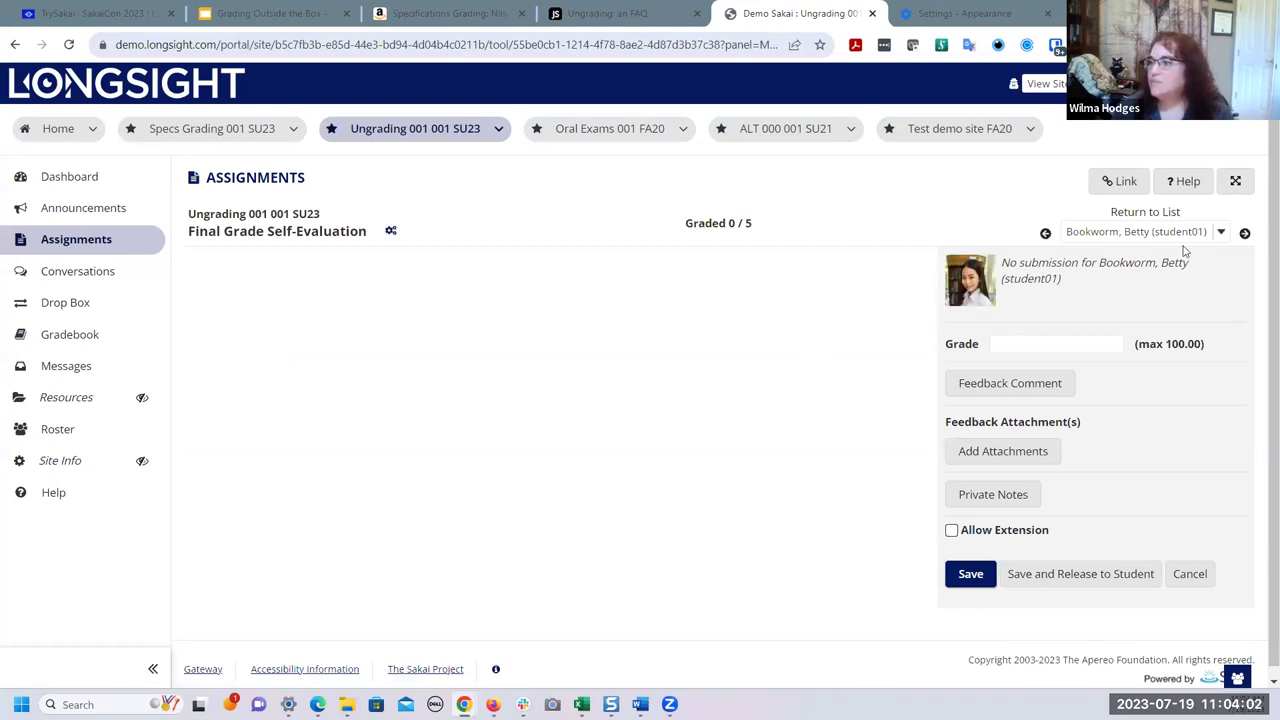
click(1245, 234)
click(1245, 234)
click(1045, 234)
click(1045, 234)
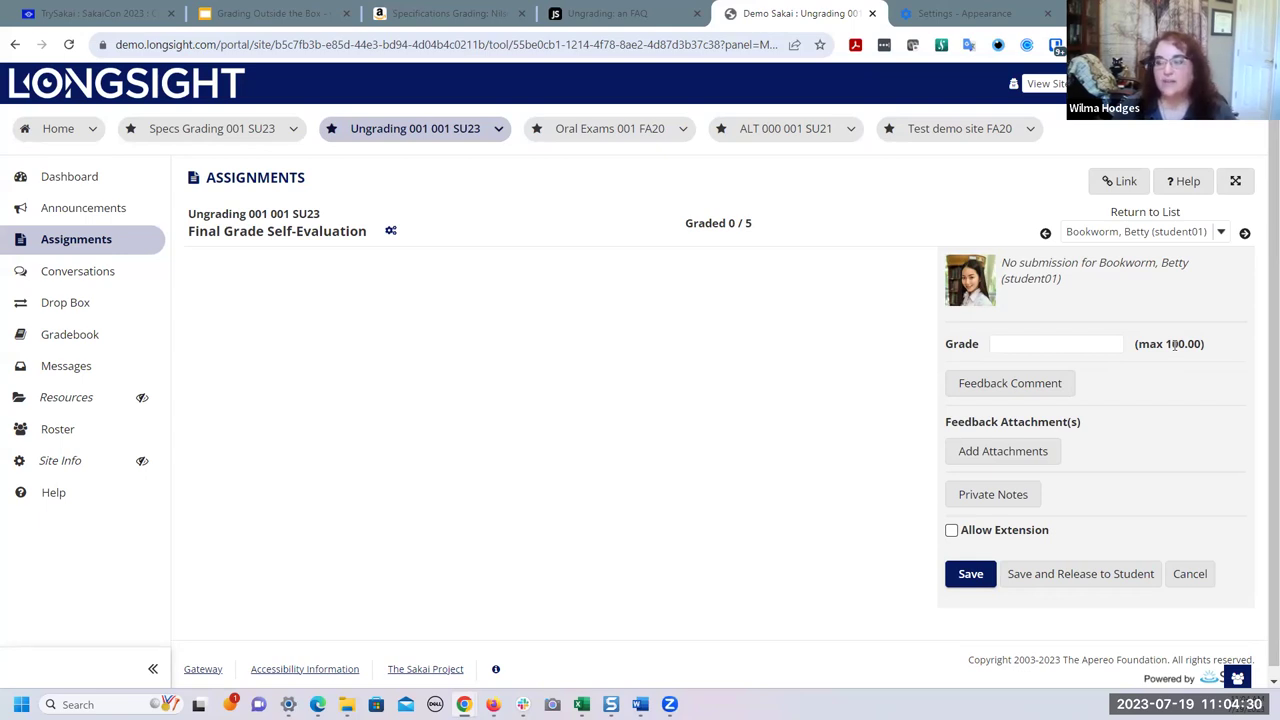
click(128, 349)
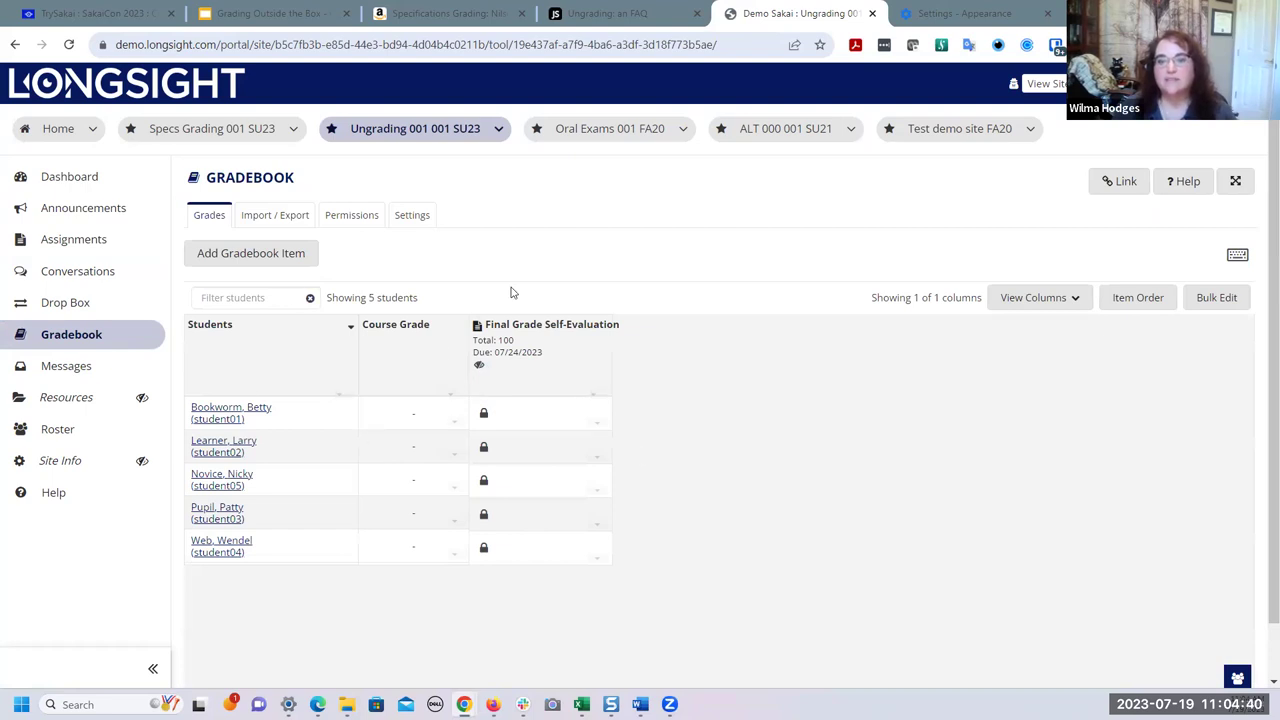
- Open the Drop Box tool for the Ungrading course
click(91, 301)
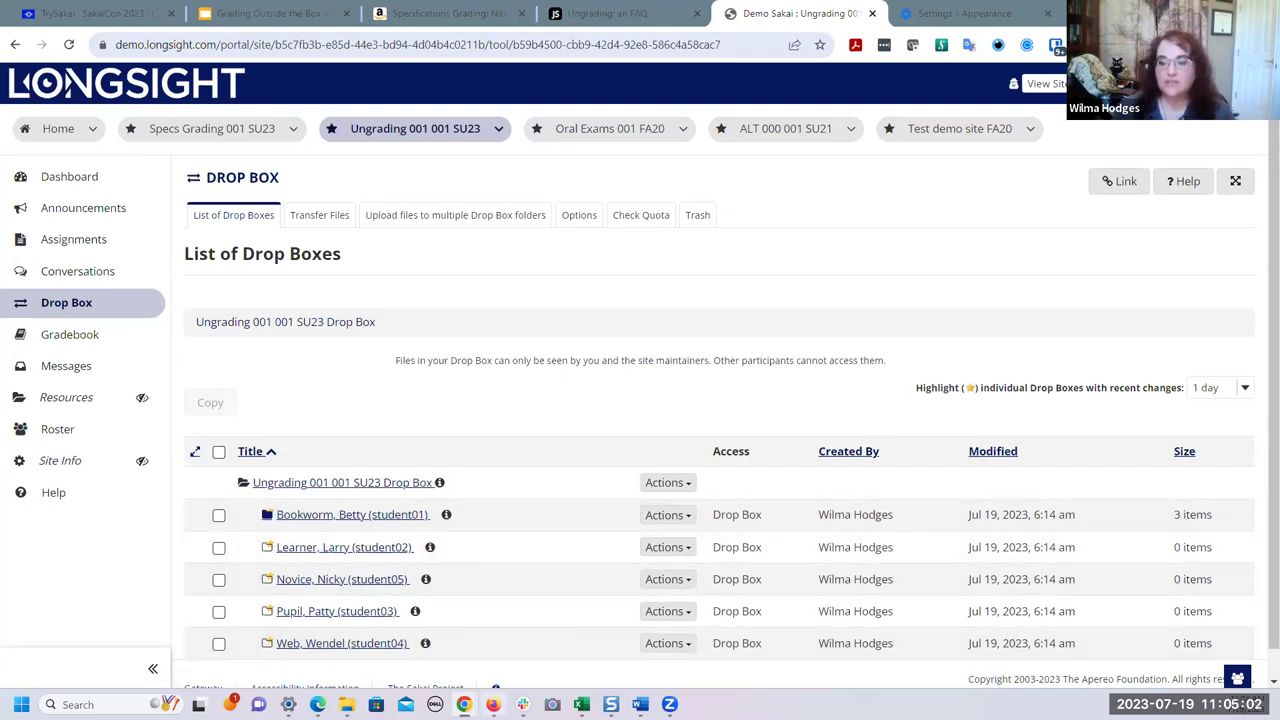
key(alt+Tab)
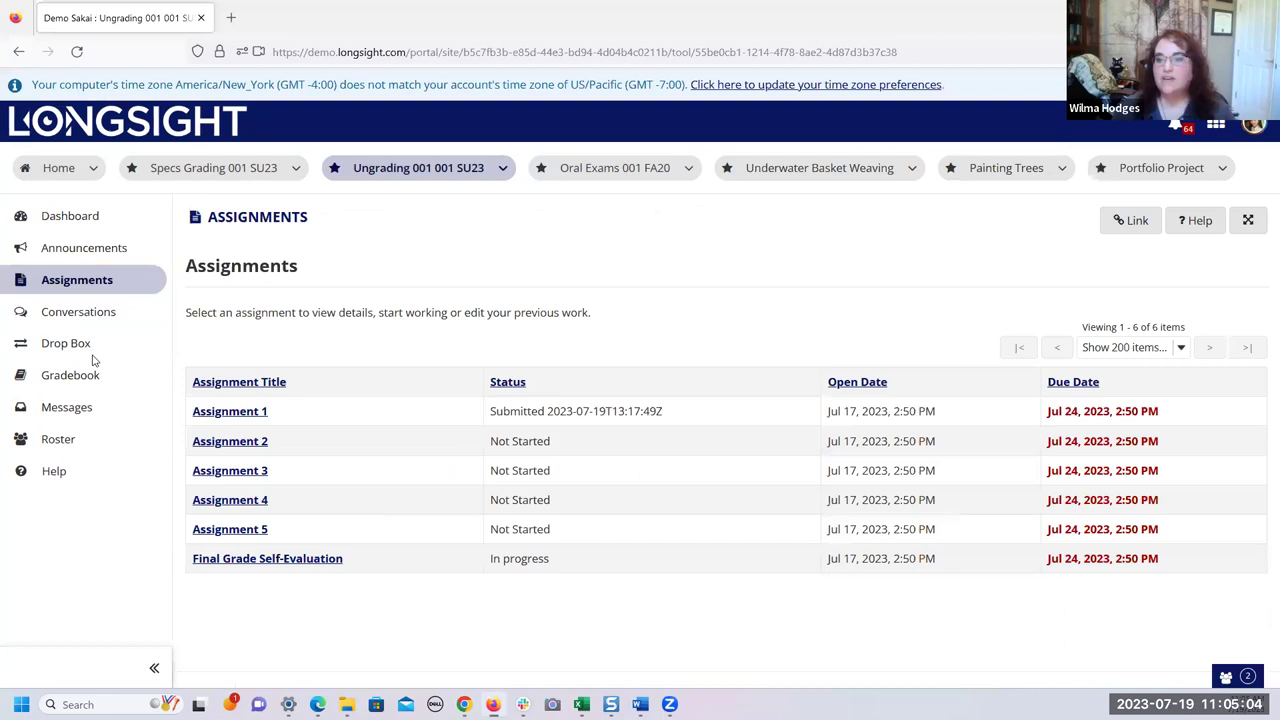
click(86, 356)
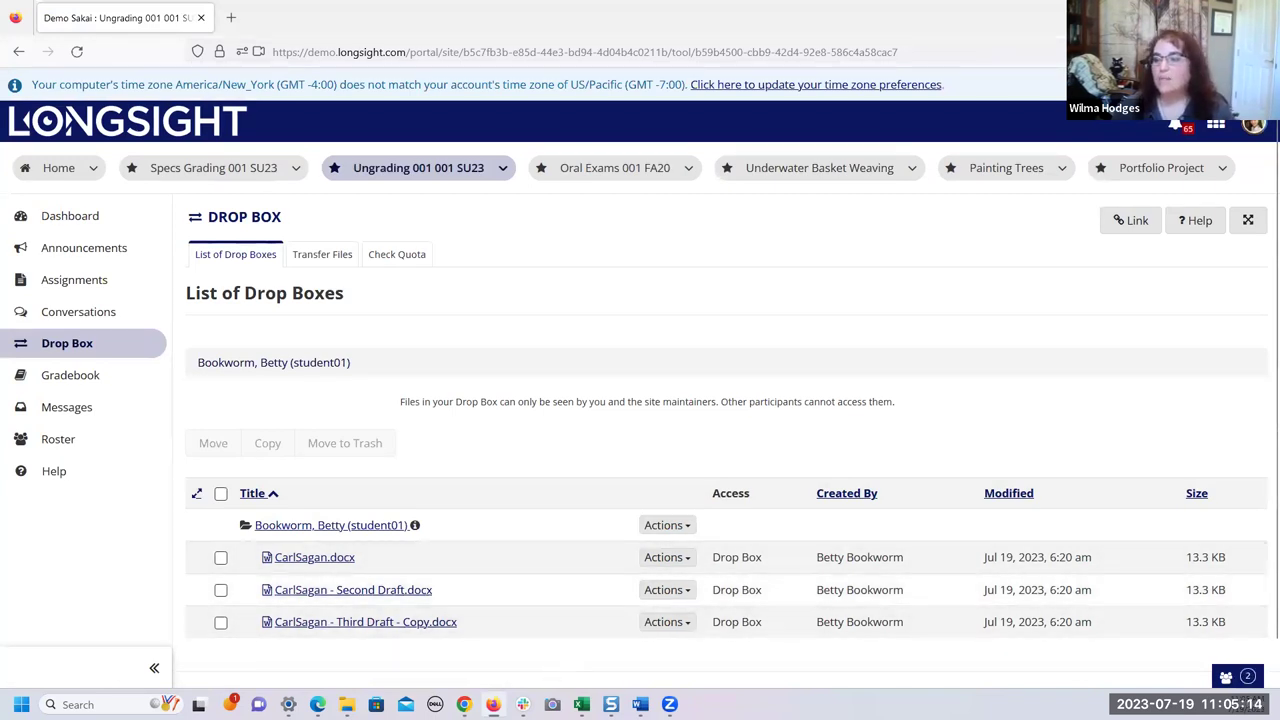
mouse_move(463, 704)
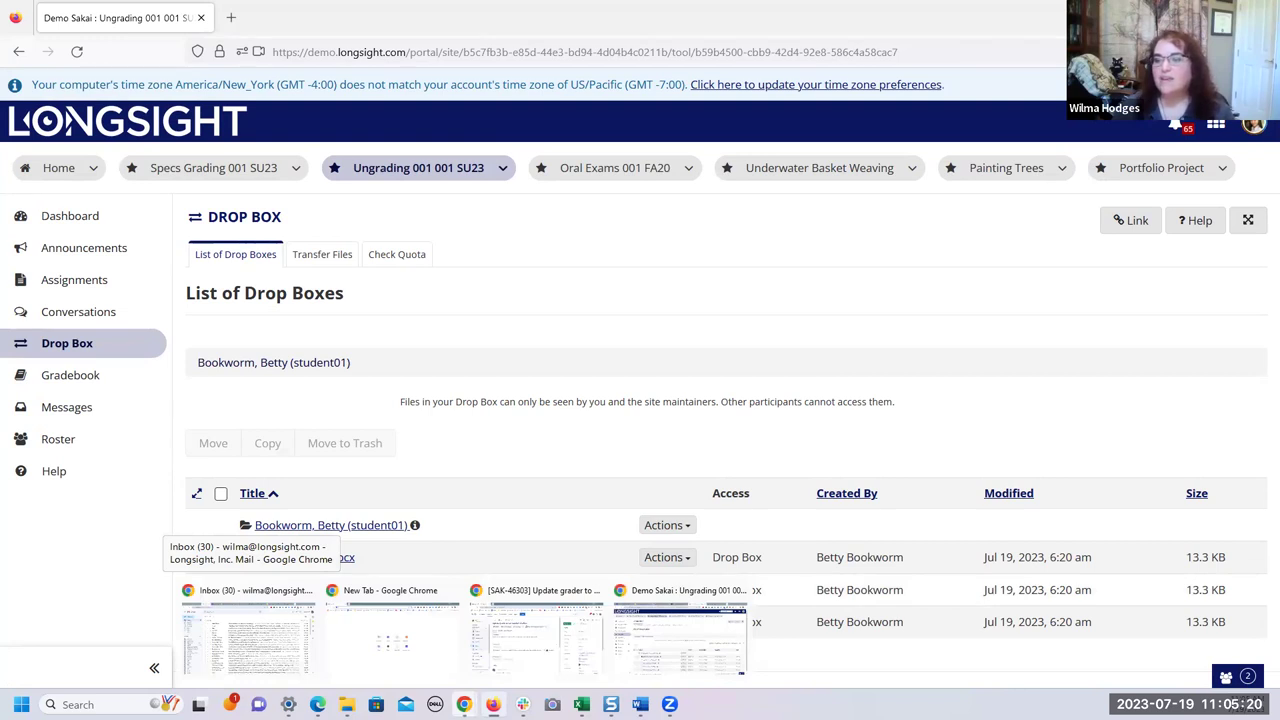
click(680, 630)
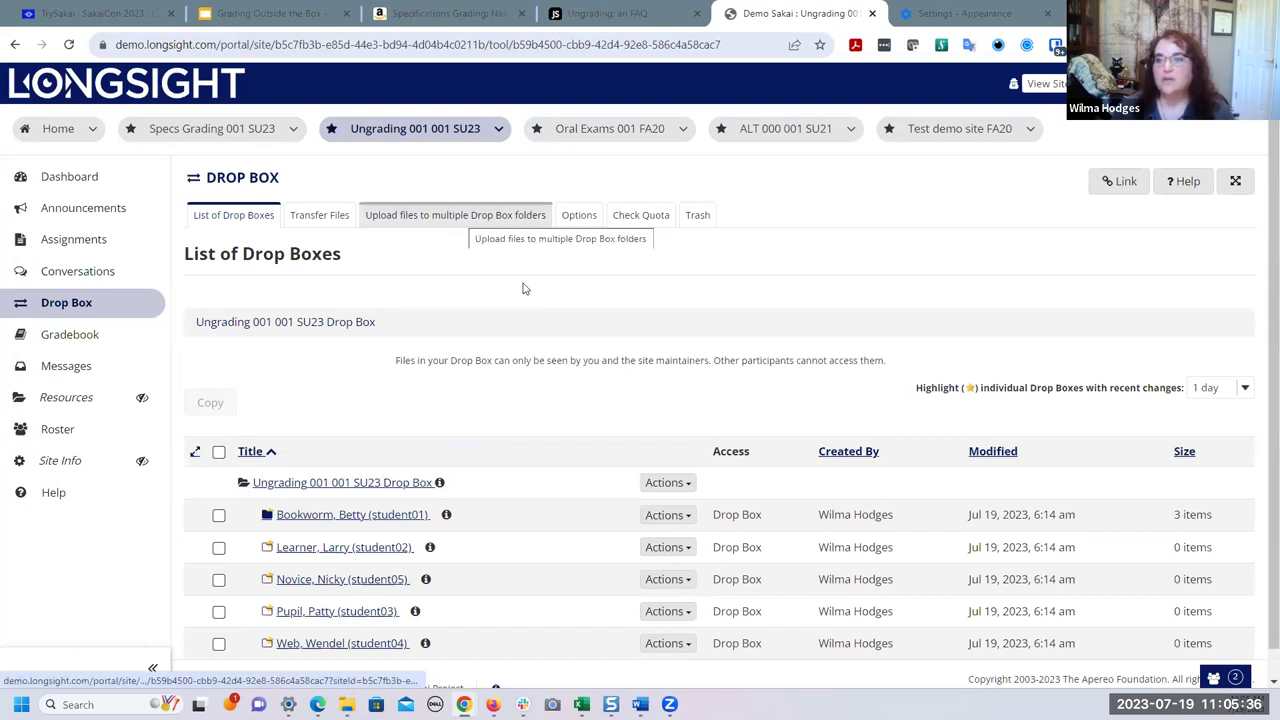
- Choose Grades in this Course.docx from Desktop > class files > assignments for a multi-folder Drop Box upload
click(462, 218)
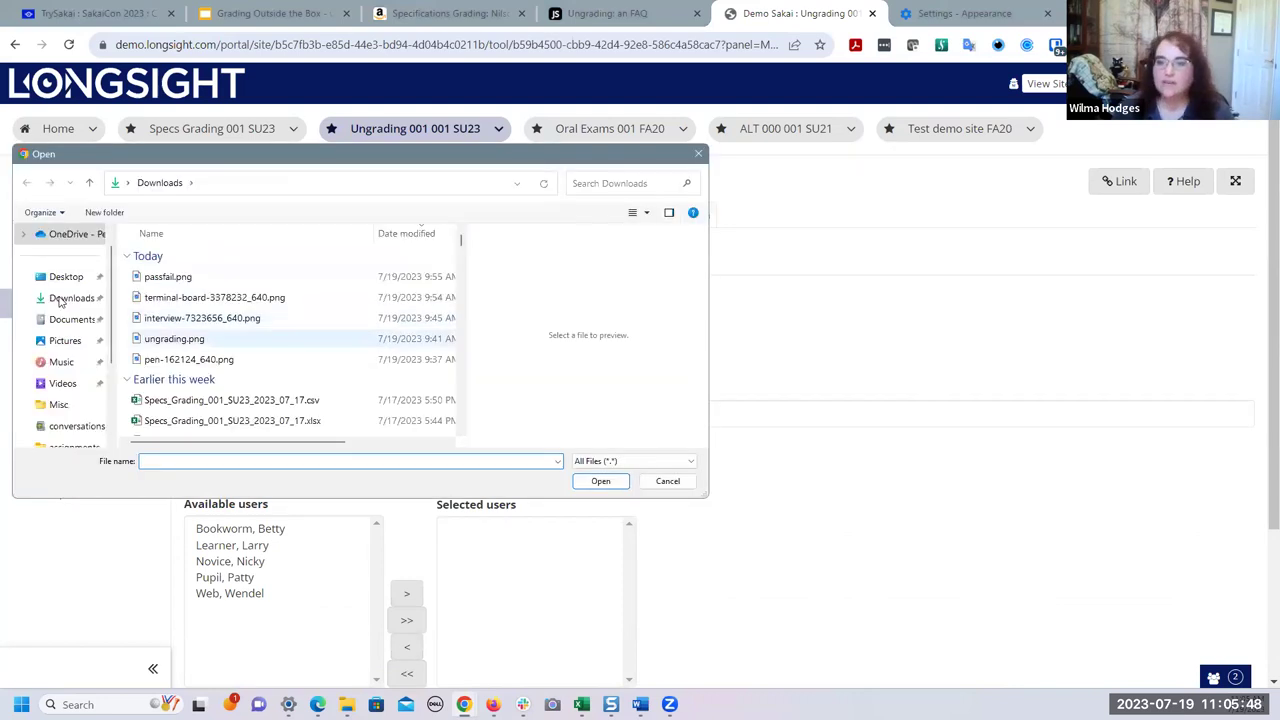
click(62, 278)
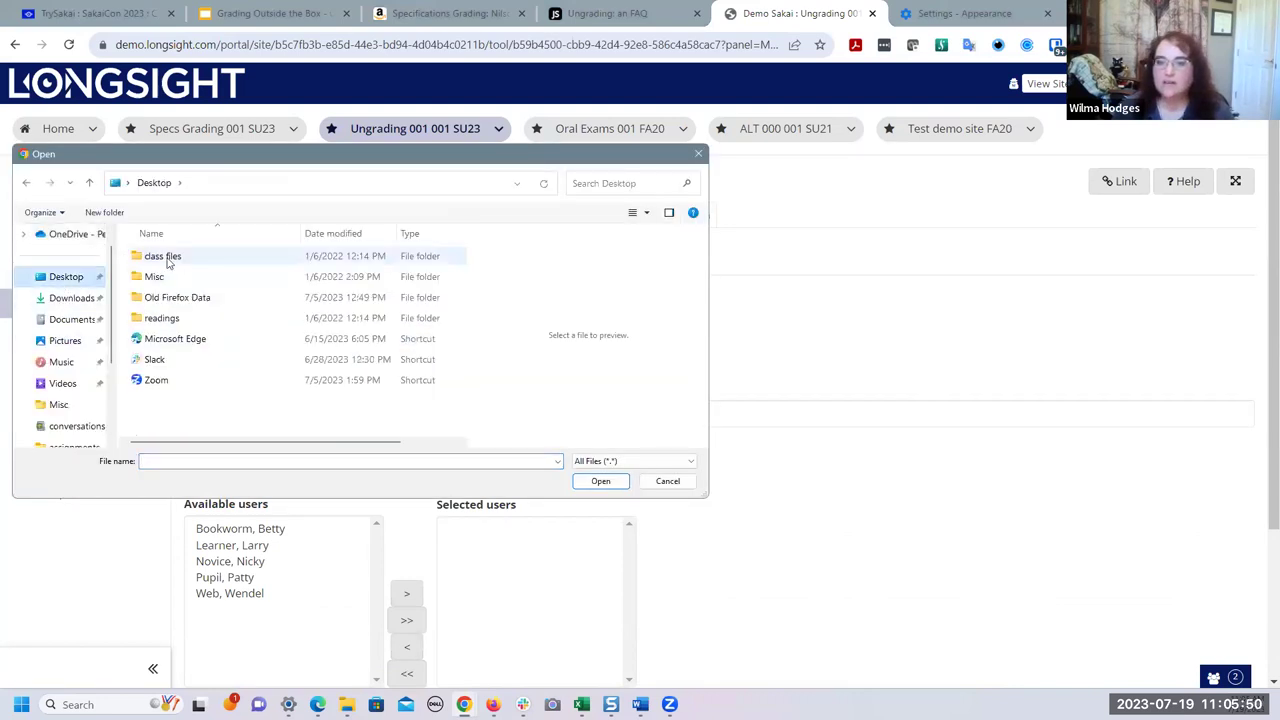
double_click(165, 258)
double_click(168, 259)
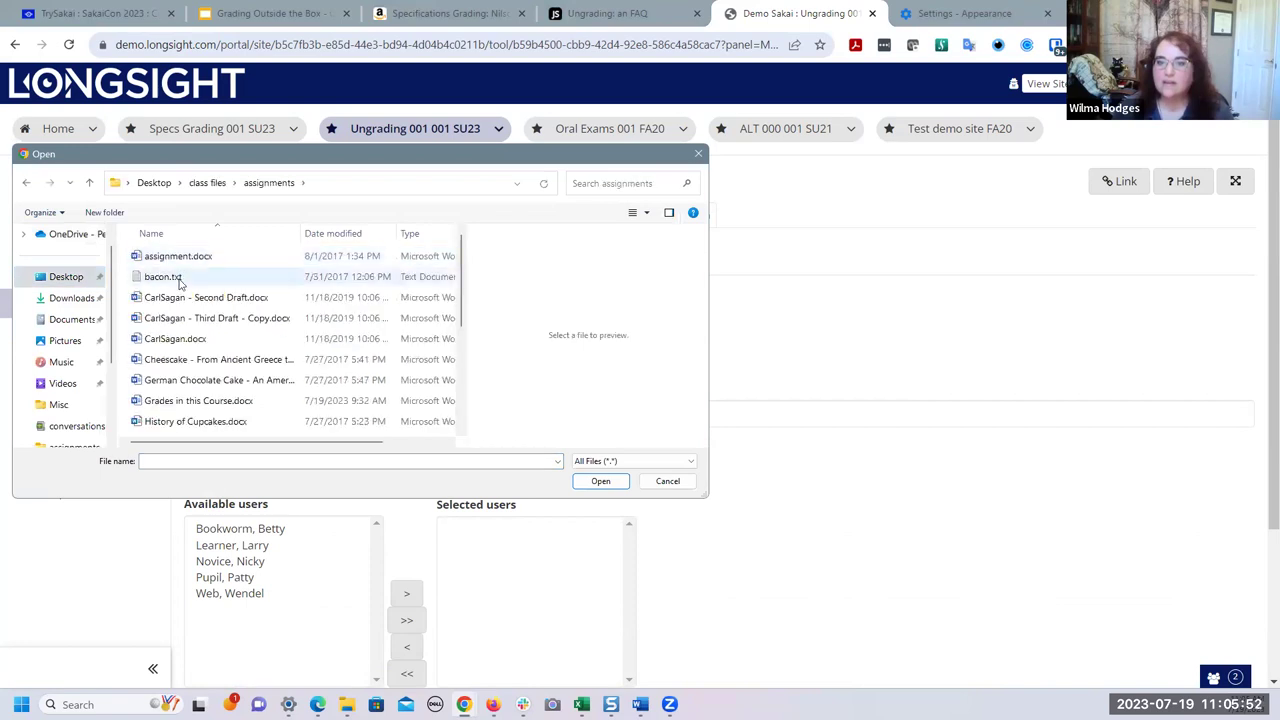
click(177, 400)
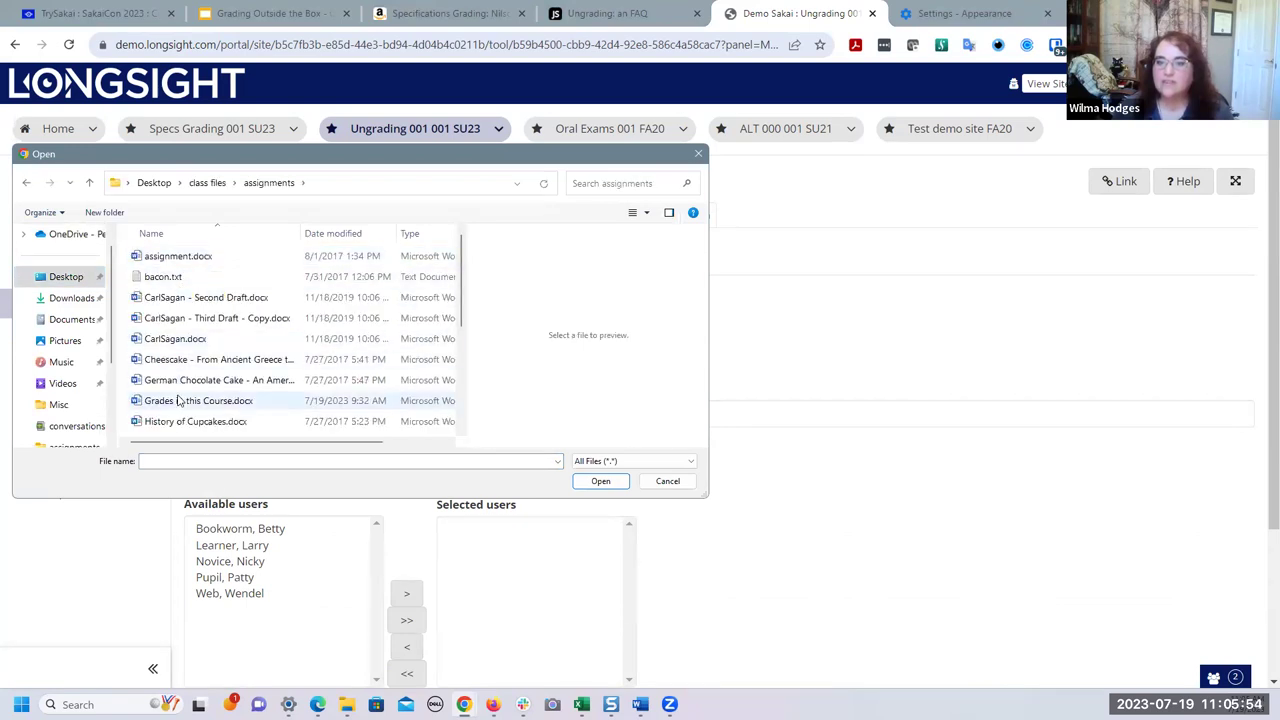
click(596, 481)
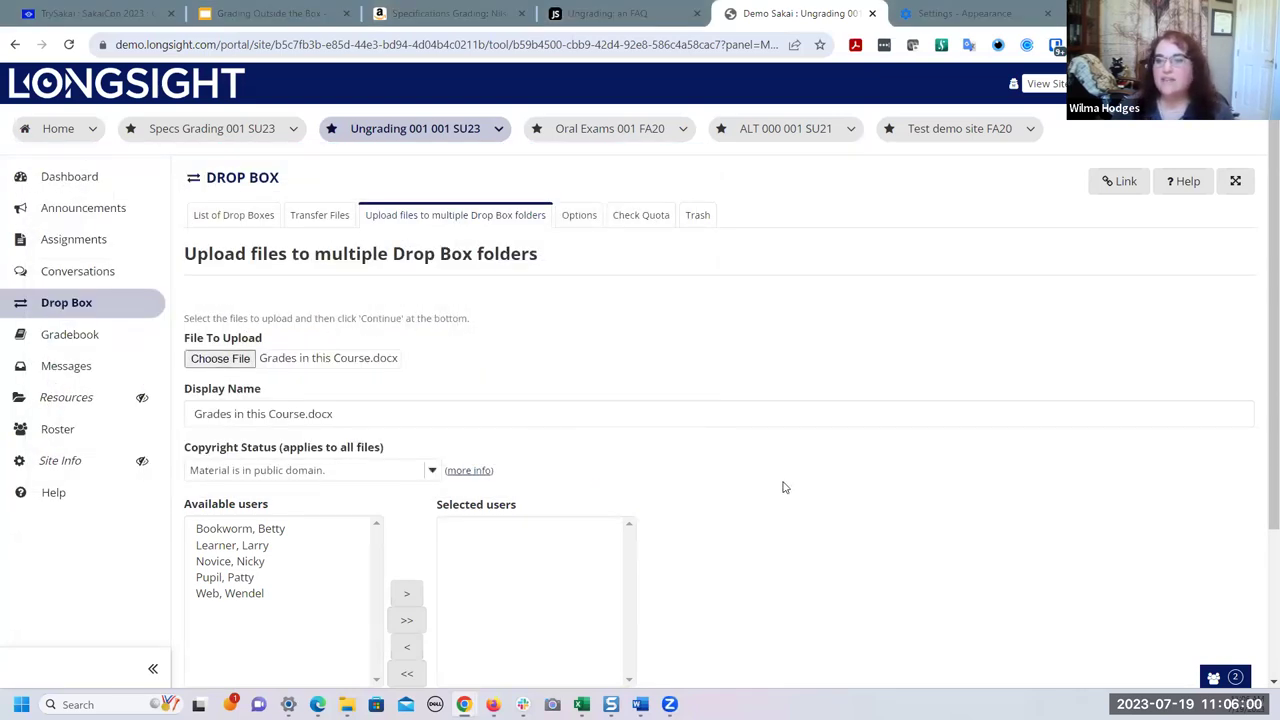
- Upload it to all students' folders except one, then open the second student's folder
scroll(780, 480, down, 2)
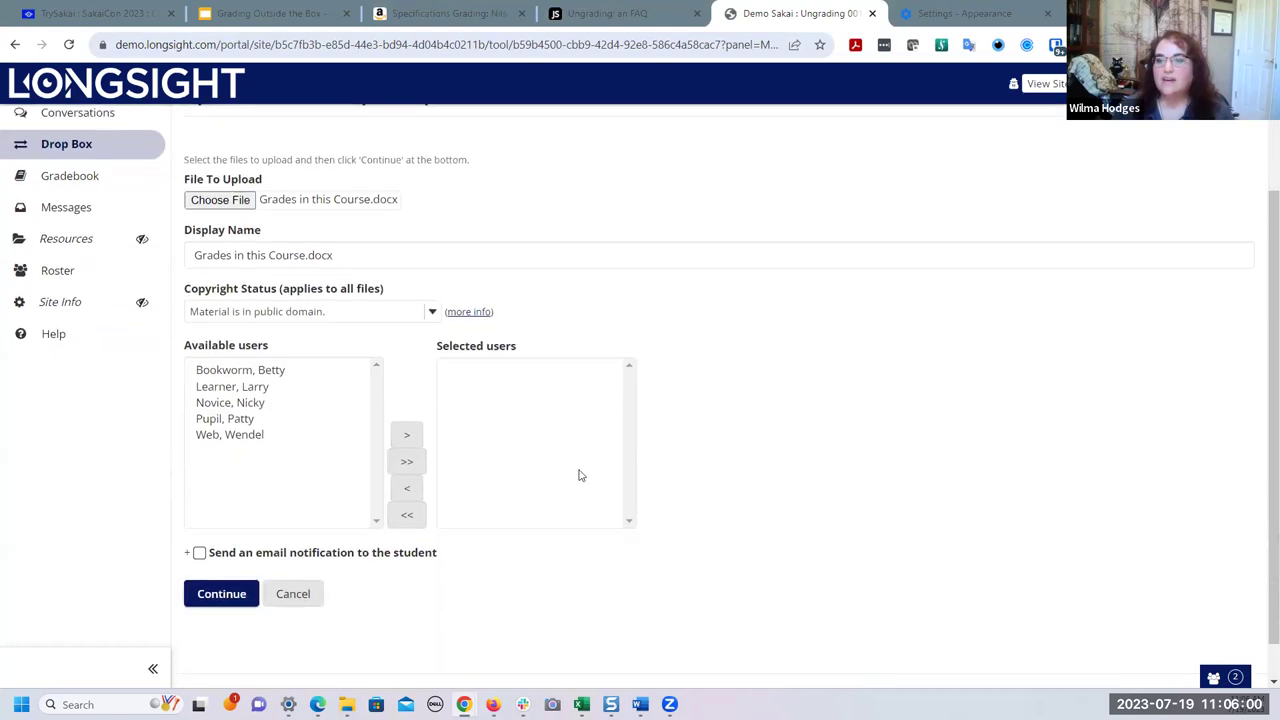
click(407, 462)
click(490, 404)
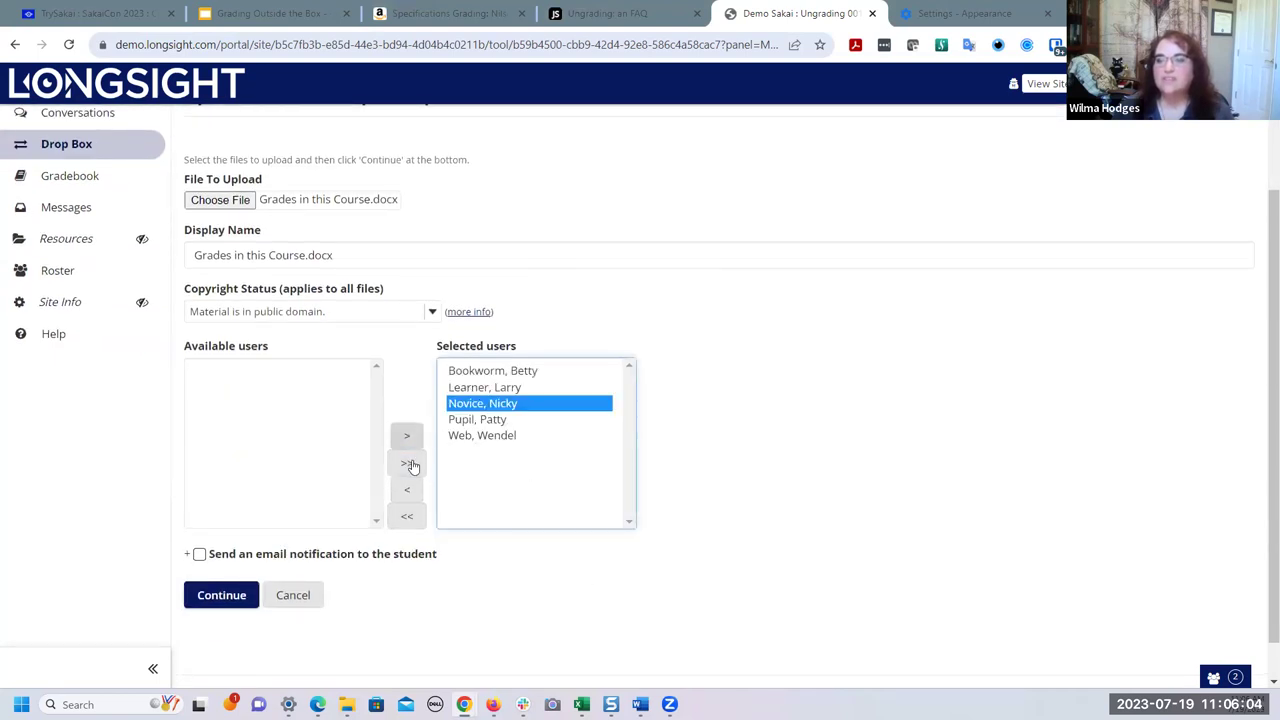
click(406, 489)
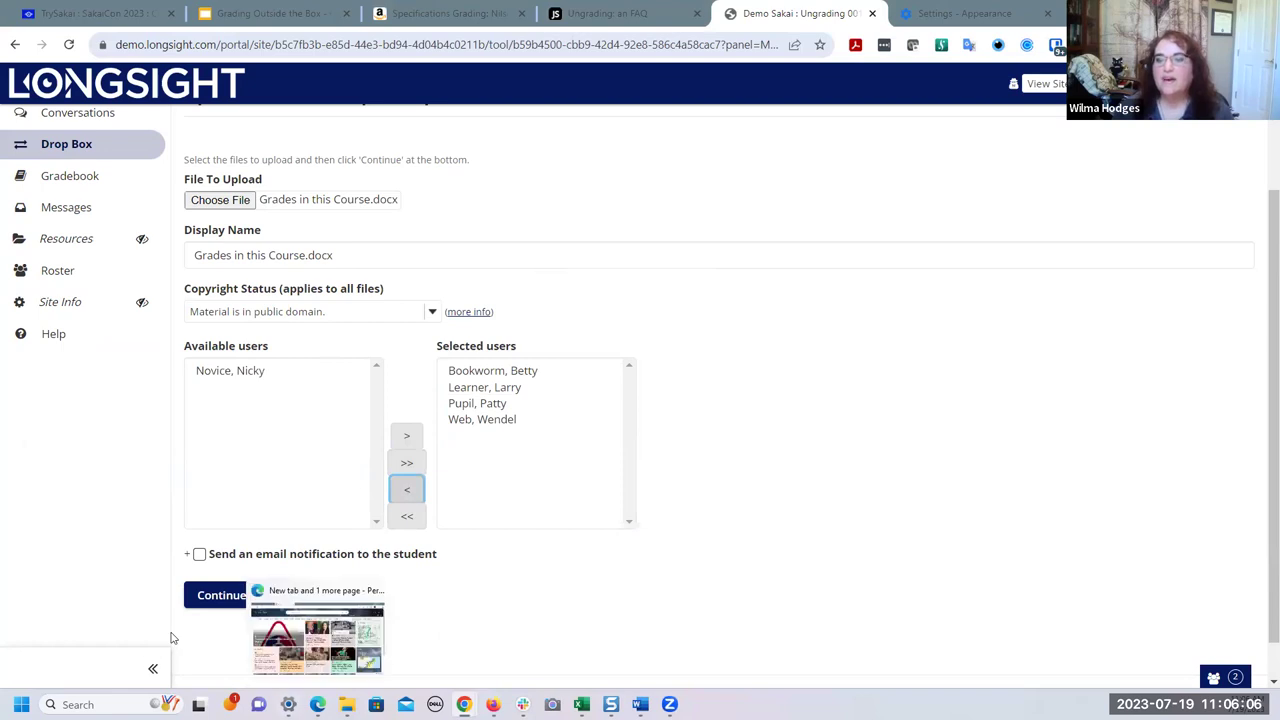
click(220, 598)
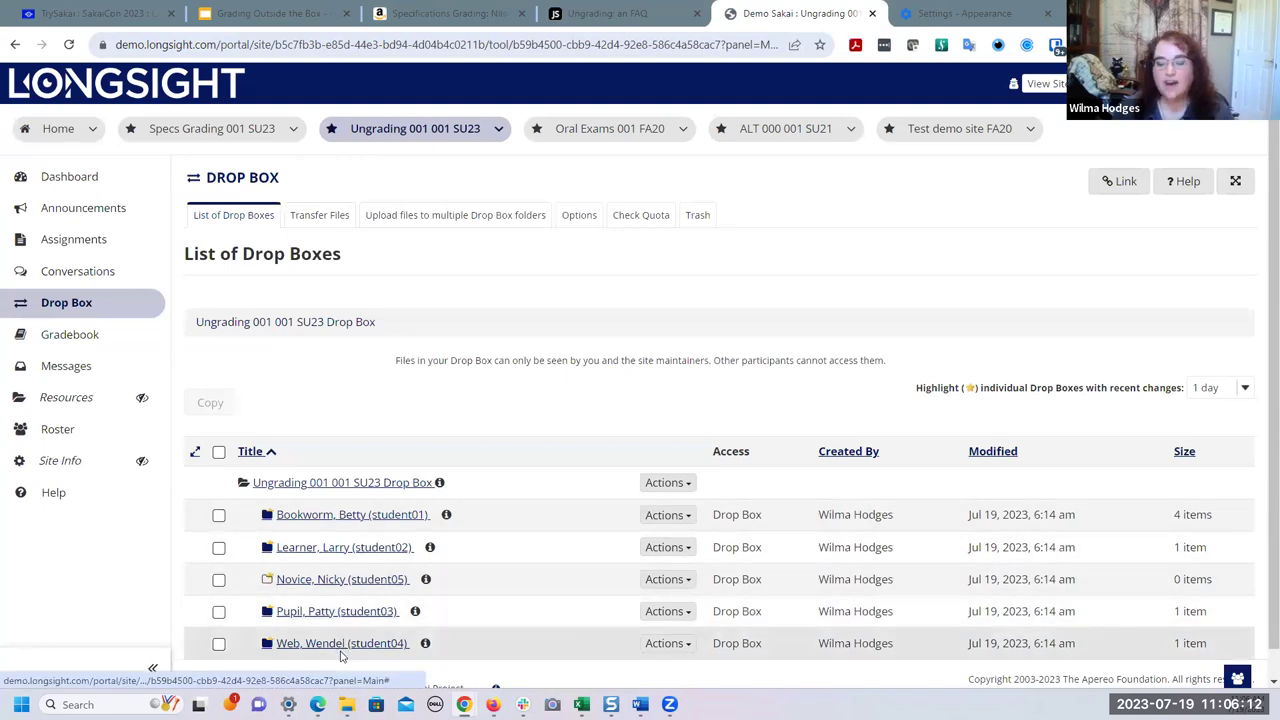
click(341, 548)
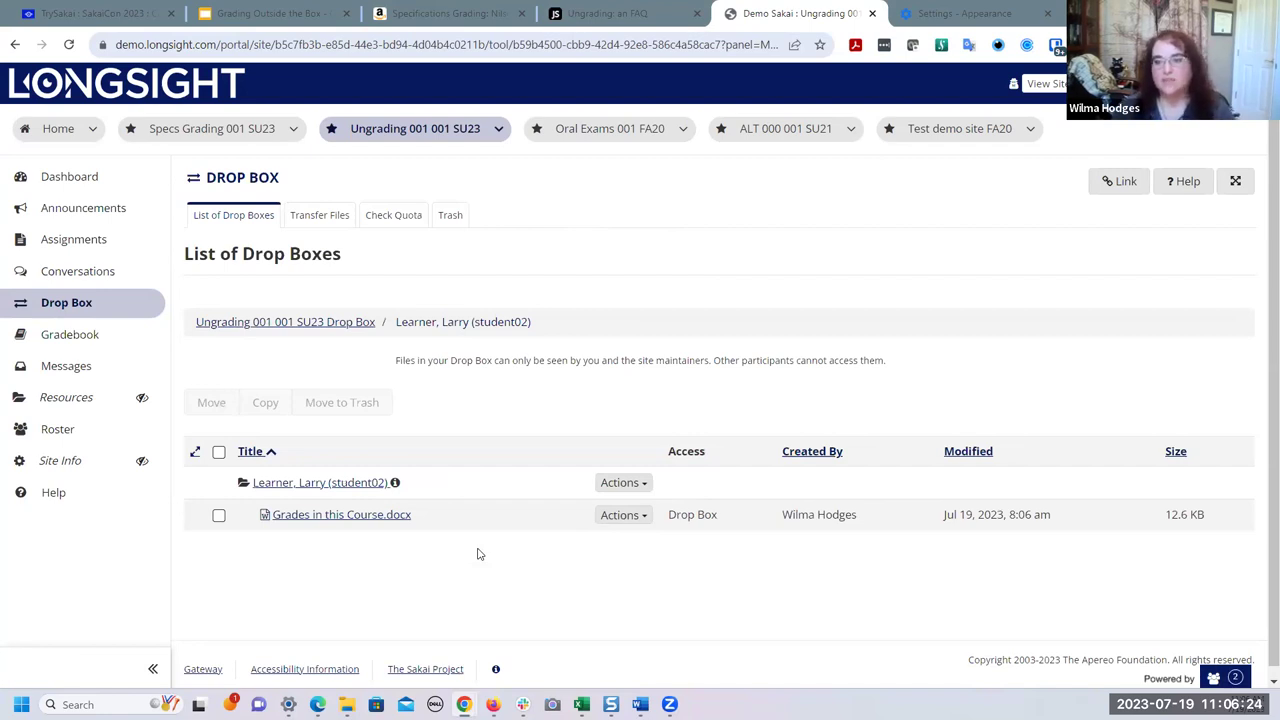
- Reload the second student's Drop Box folder to confirm Grades in this Course.docx is there
click(340, 486)
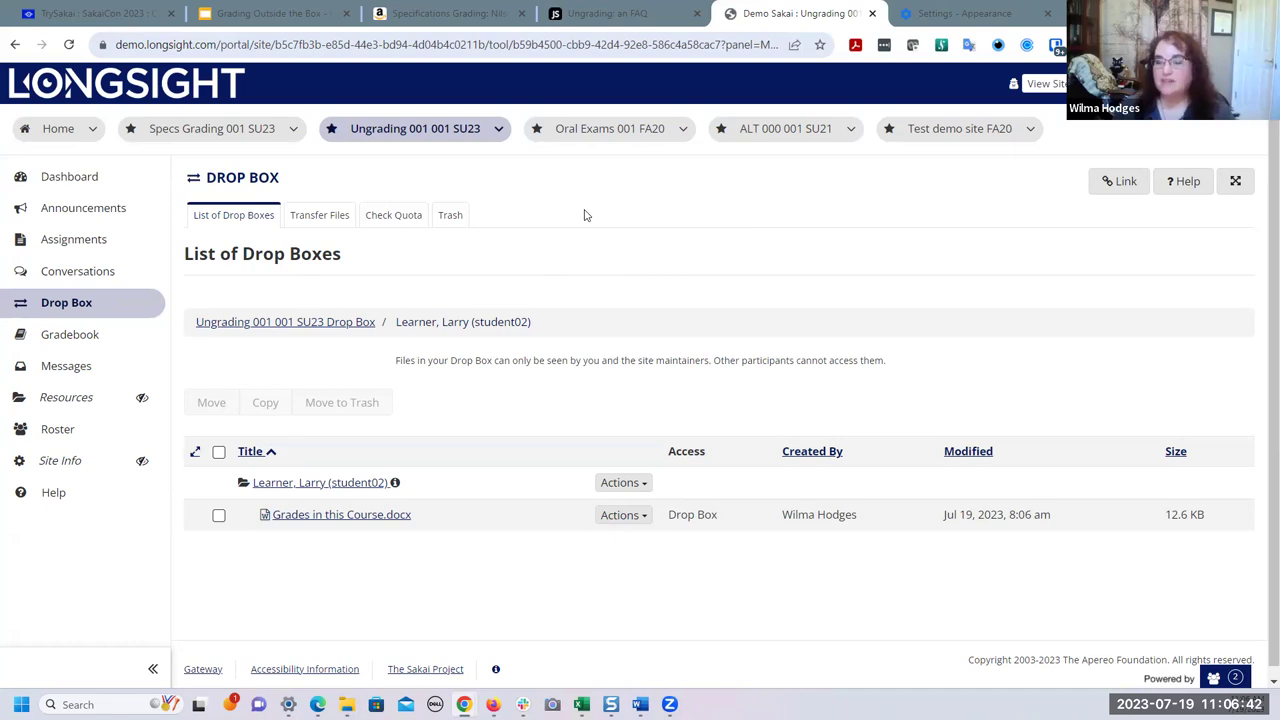
- Open the Oral Exams 001 FA20 course's Assignments list showing the Week 1–5 Video Check-Ins
click(602, 131)
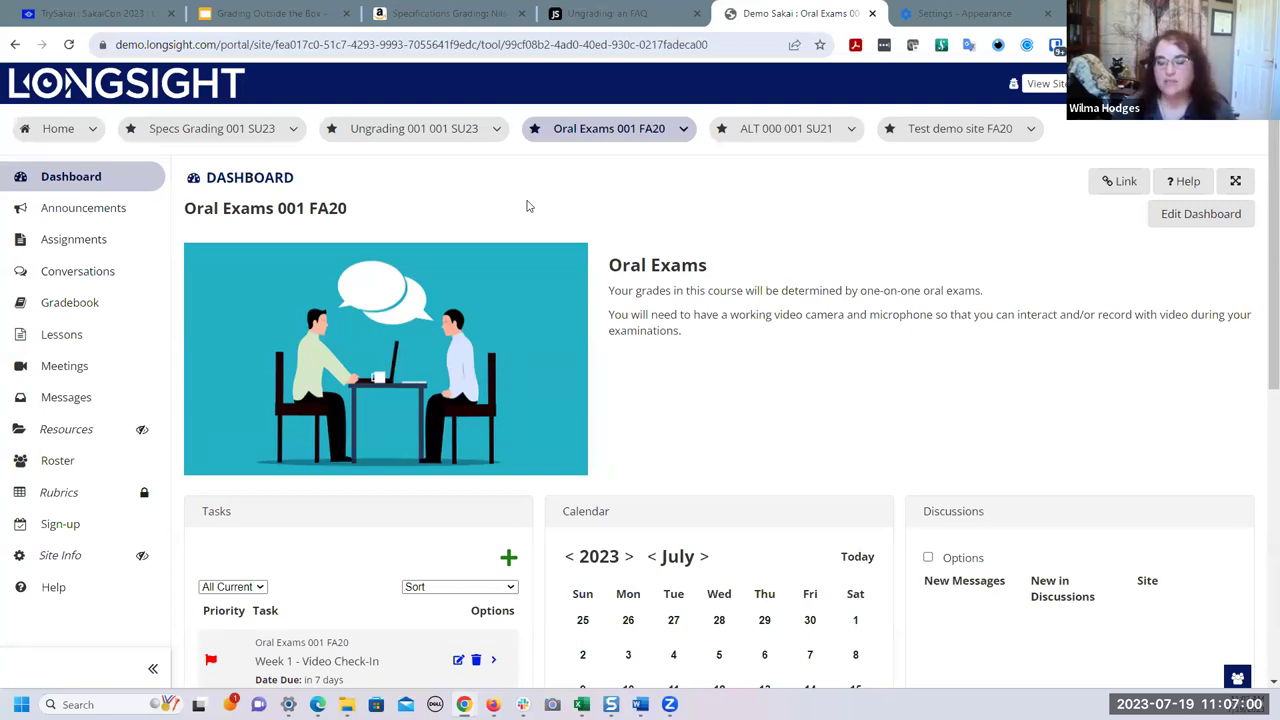
click(45, 238)
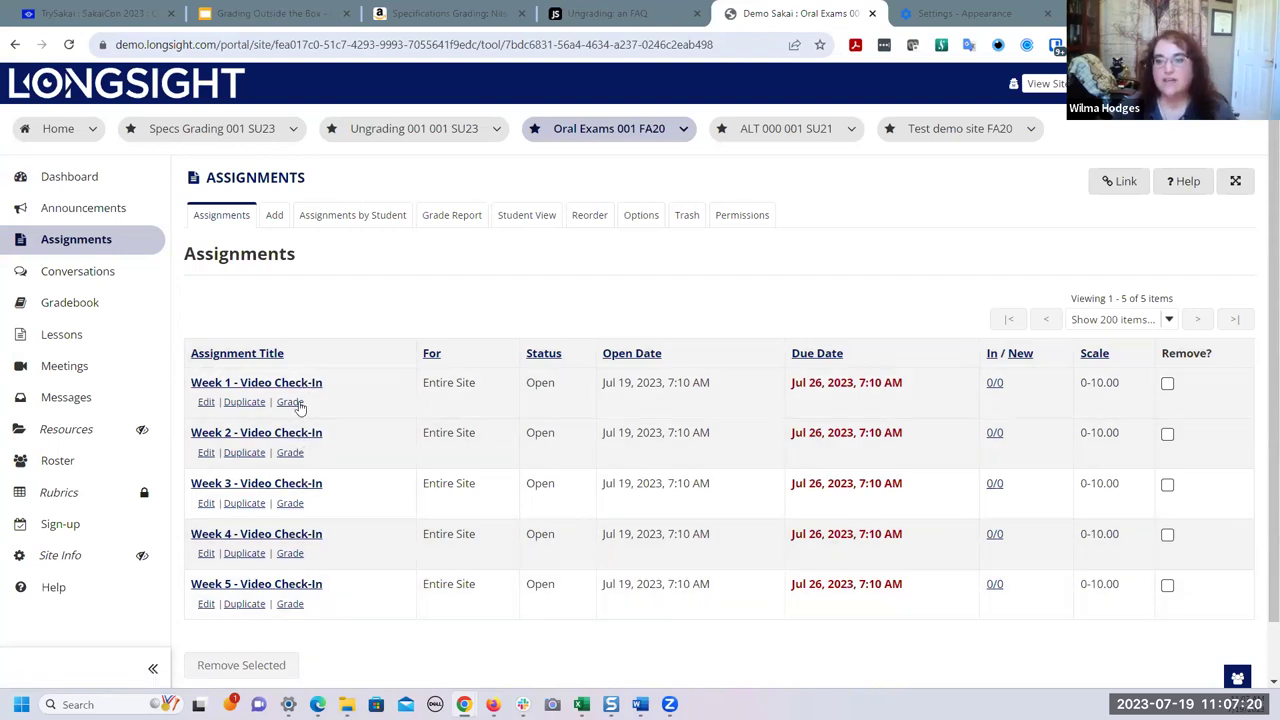
- Preview the first student's Week 1 - Video Check-In submission in the grader, then return to Assignments
click(291, 402)
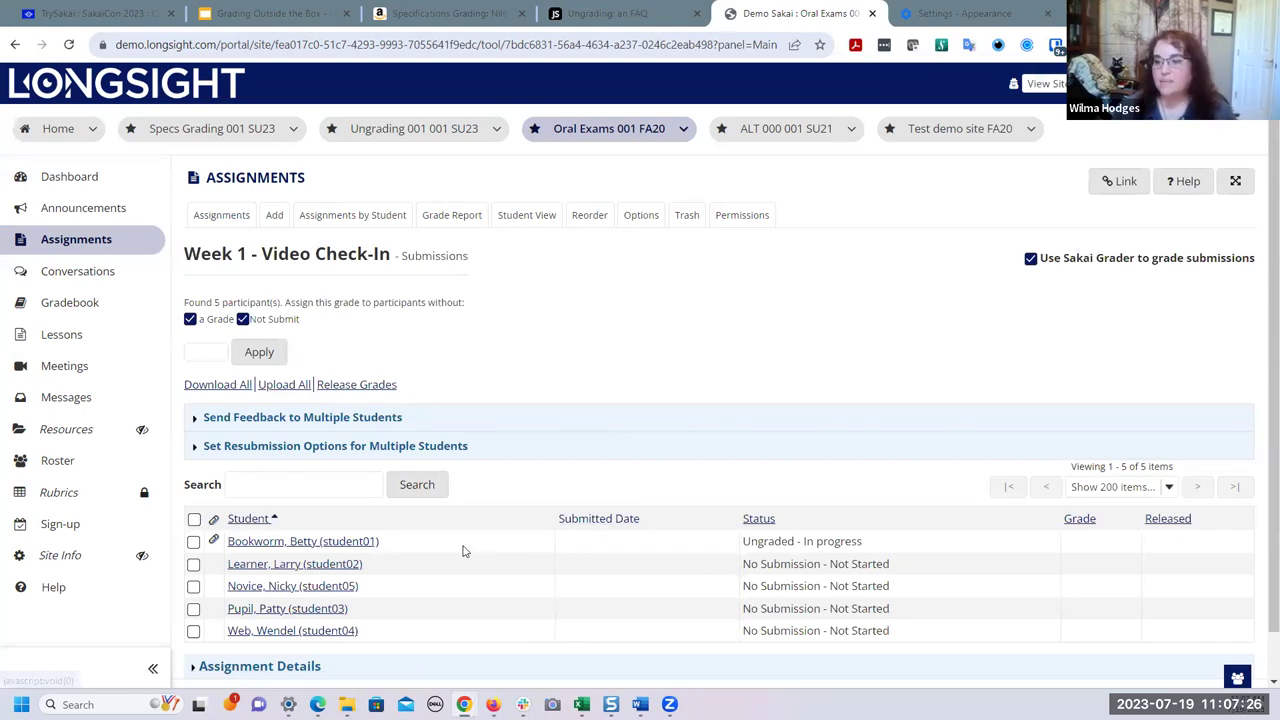
click(347, 546)
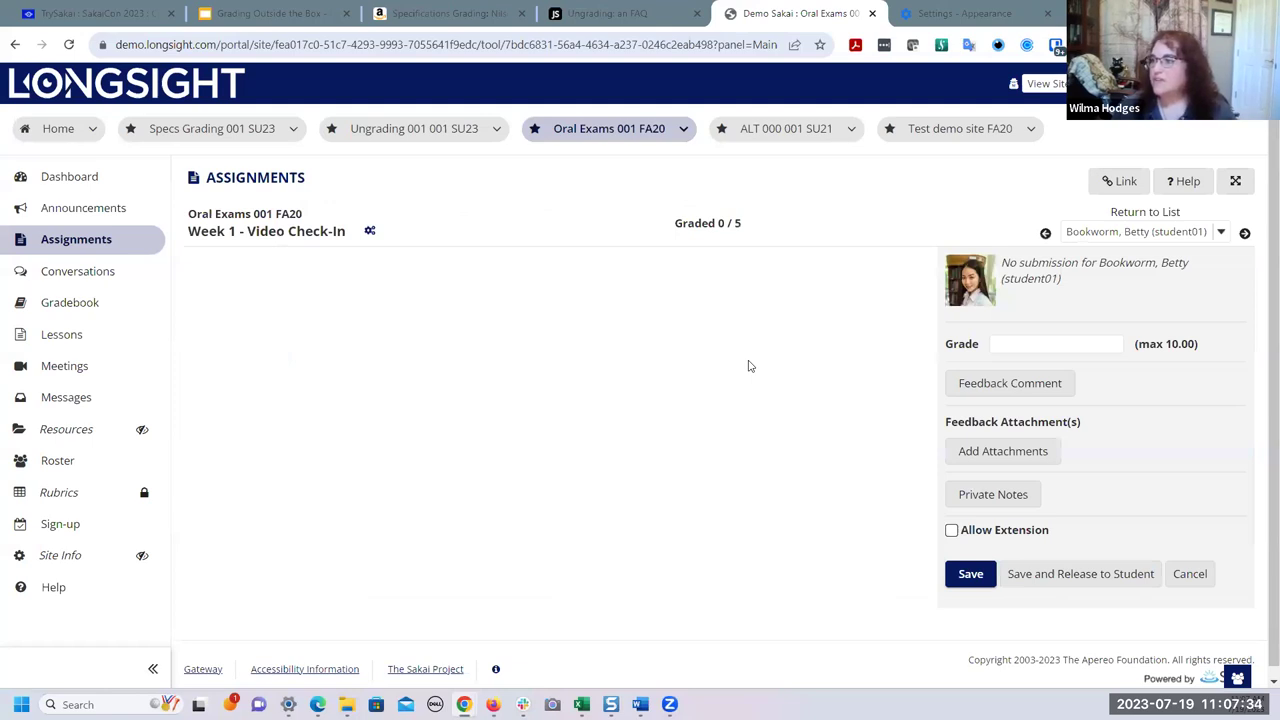
scroll(806, 394, down, 1)
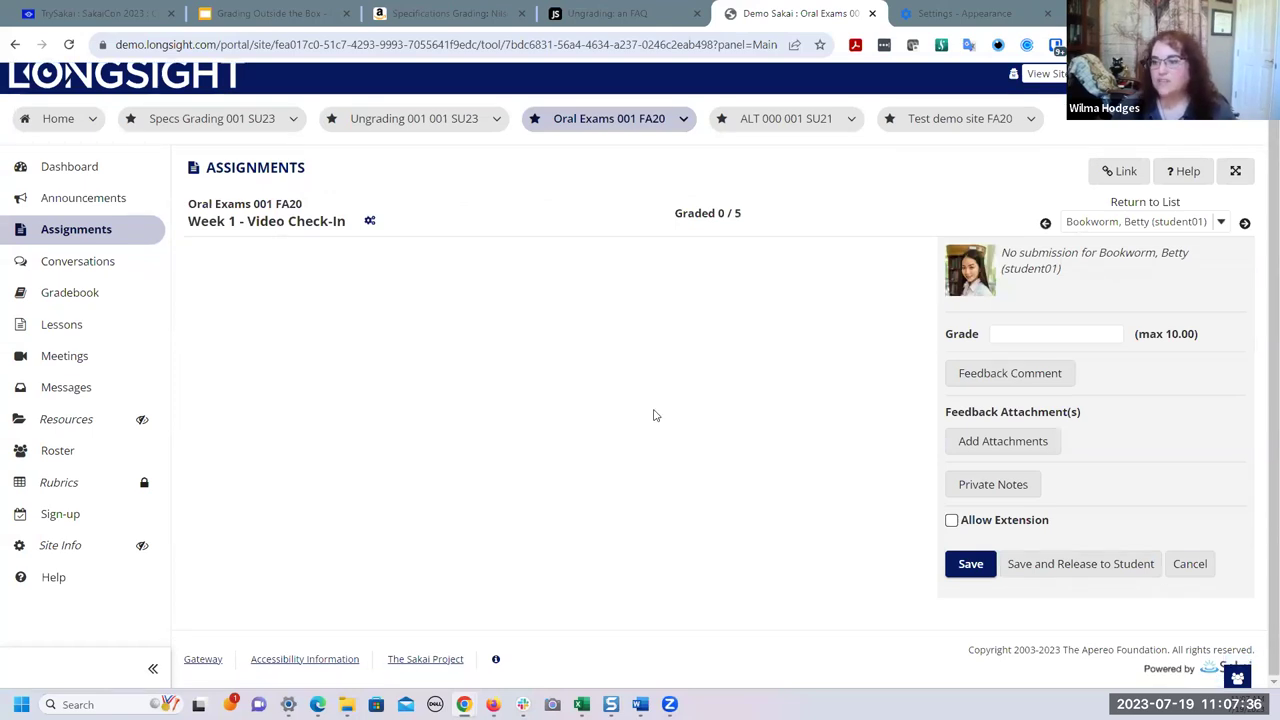
scroll(655, 415, up, 1)
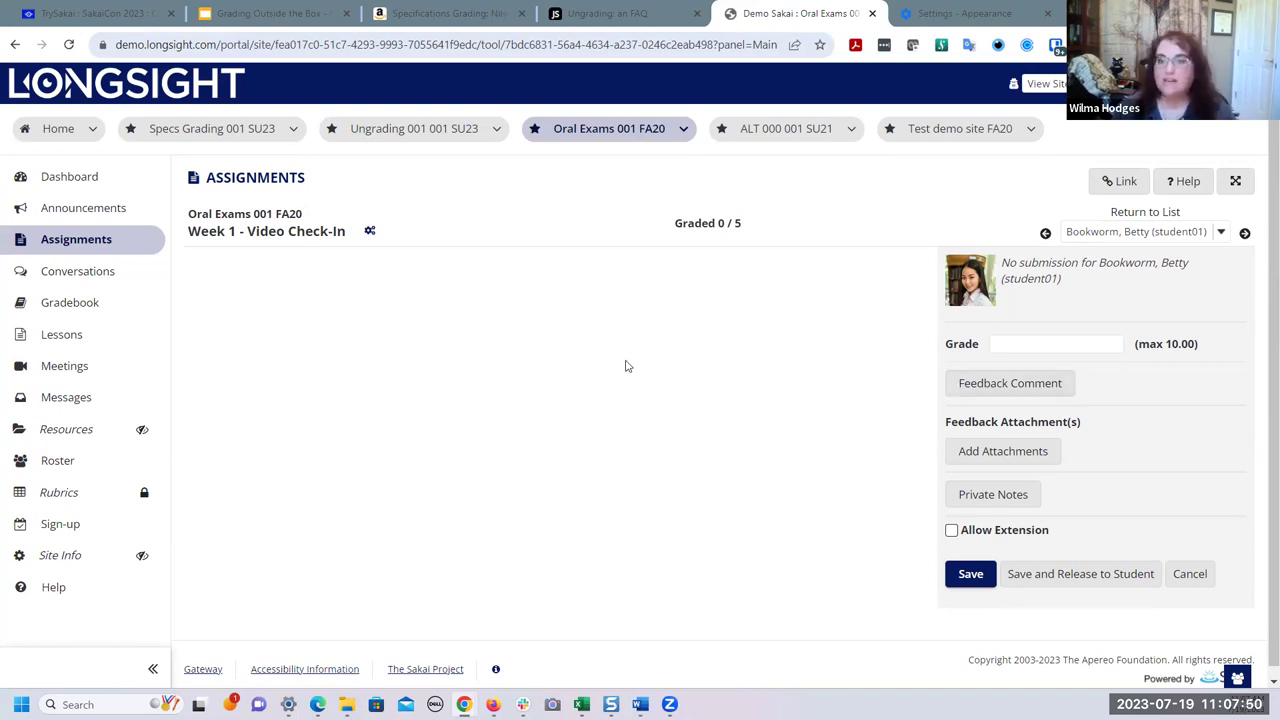
click(255, 180)
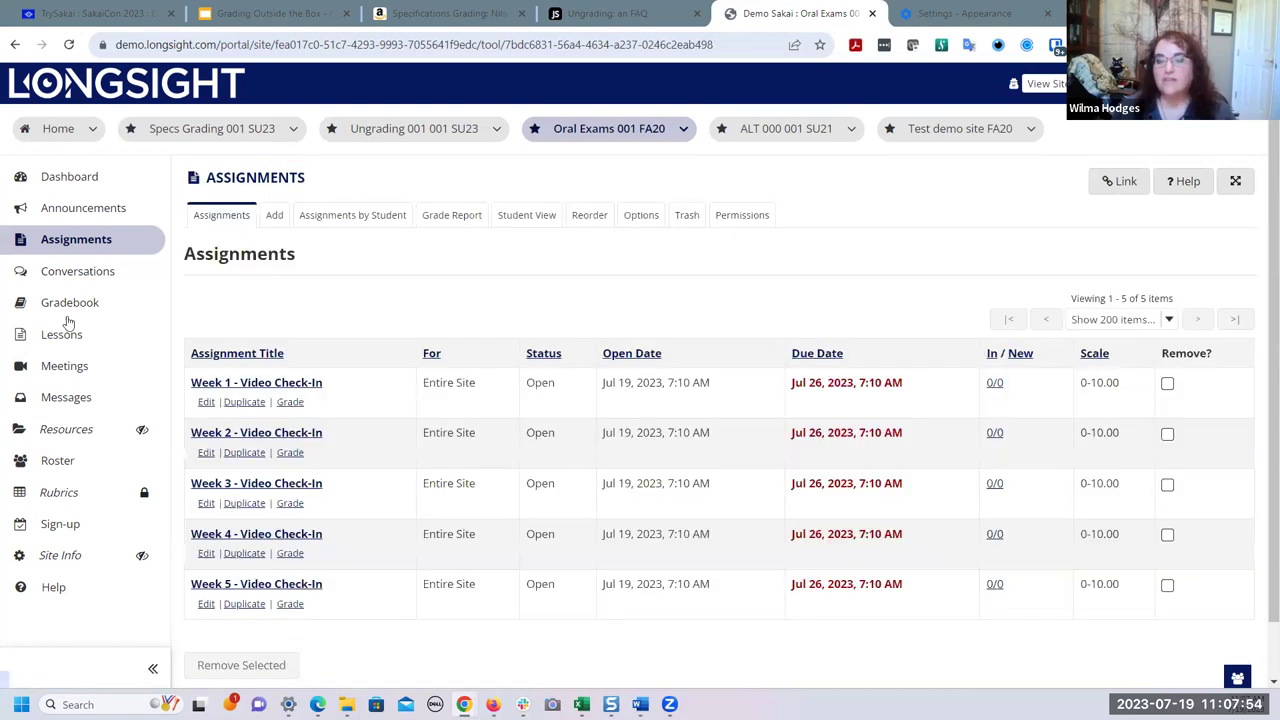
- Review the Oral Exam - Student 01 meeting's settings in Meetings, then cancel without saving
click(86, 368)
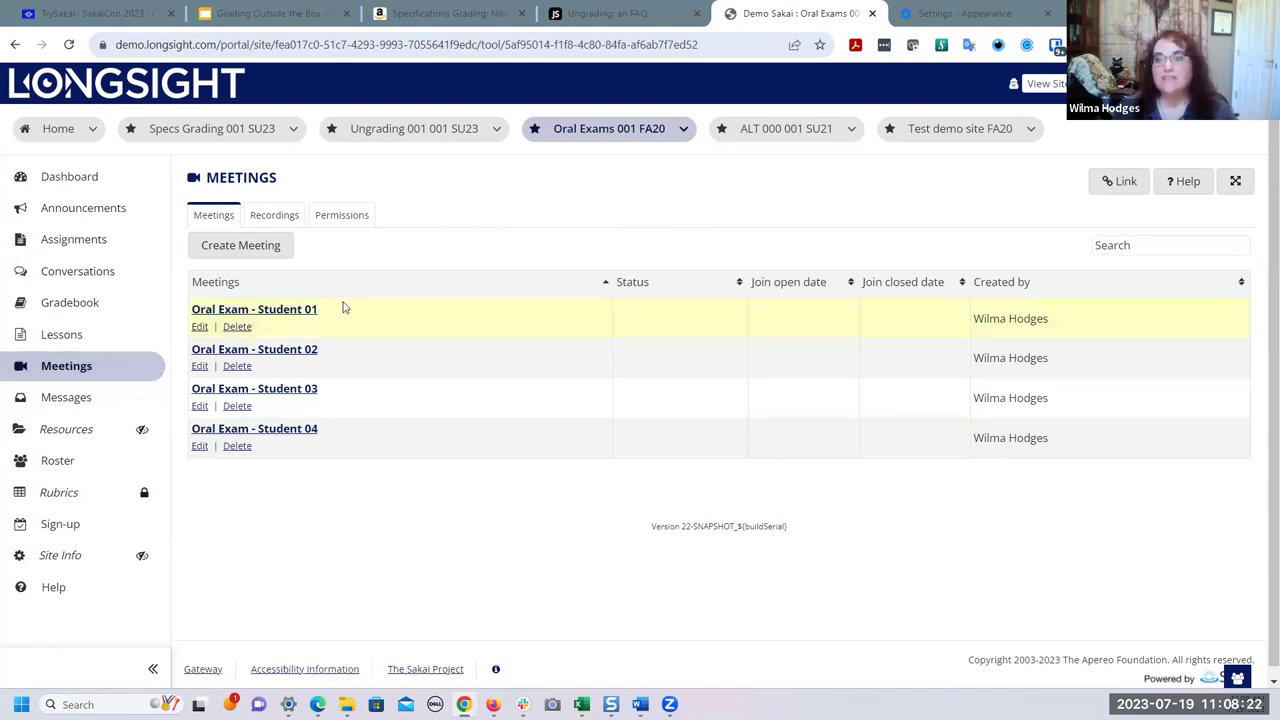
click(200, 327)
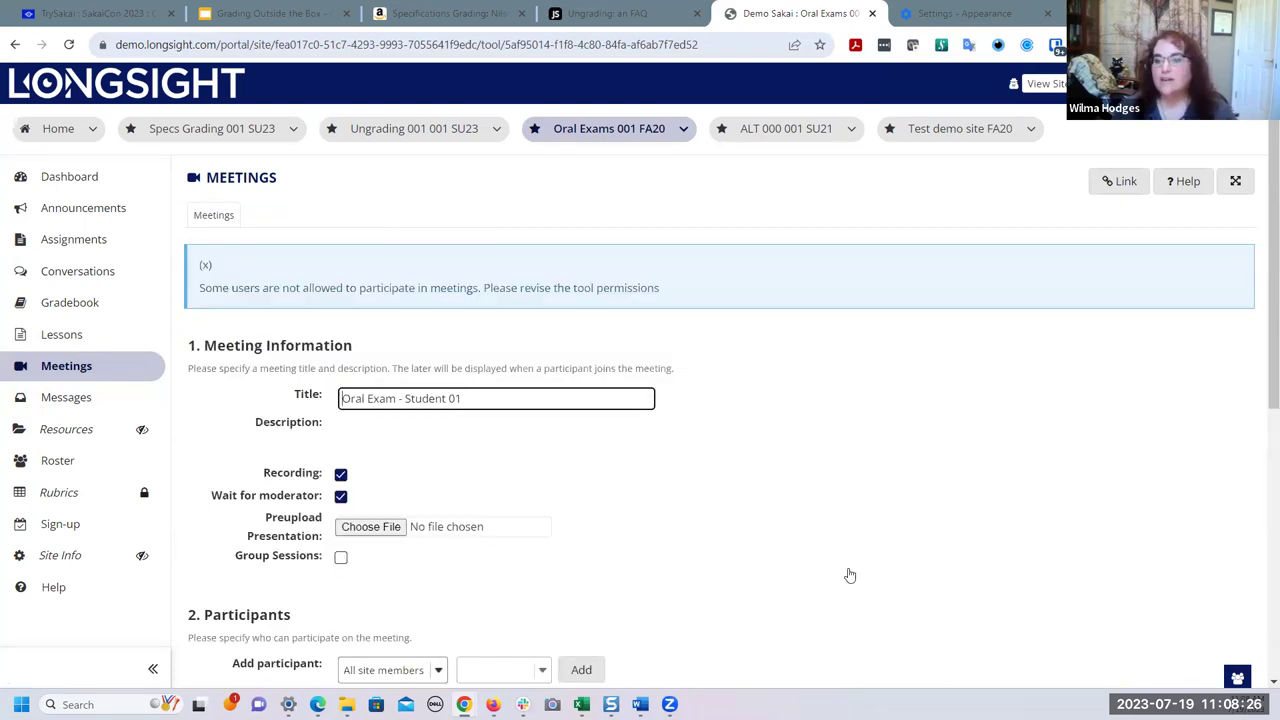
scroll(517, 487, down, 2)
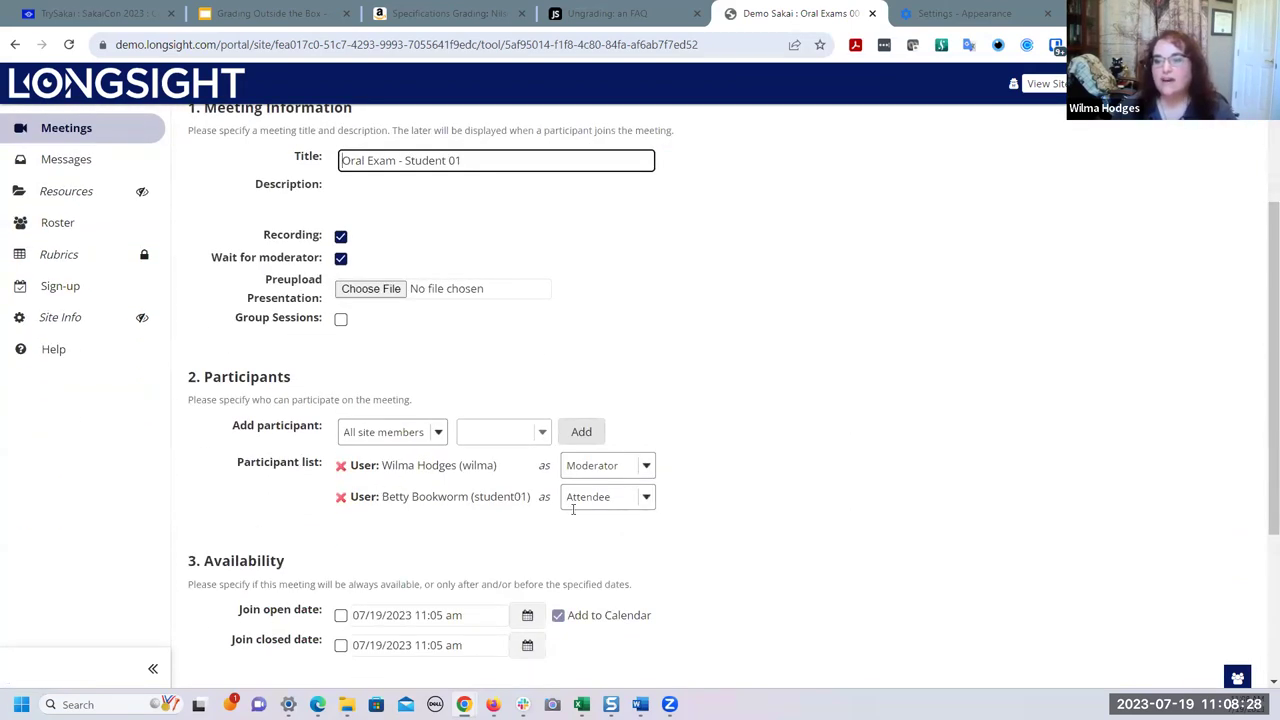
scroll(757, 508, down, 1)
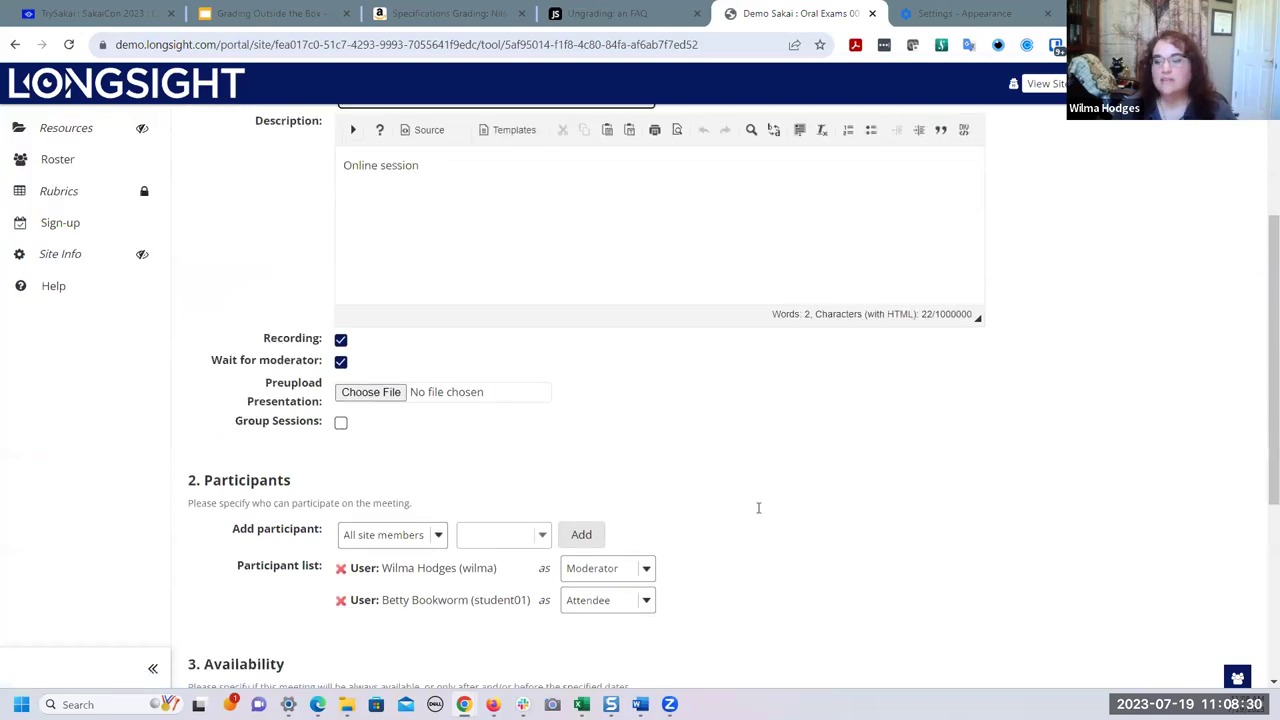
scroll(758, 508, down, 2)
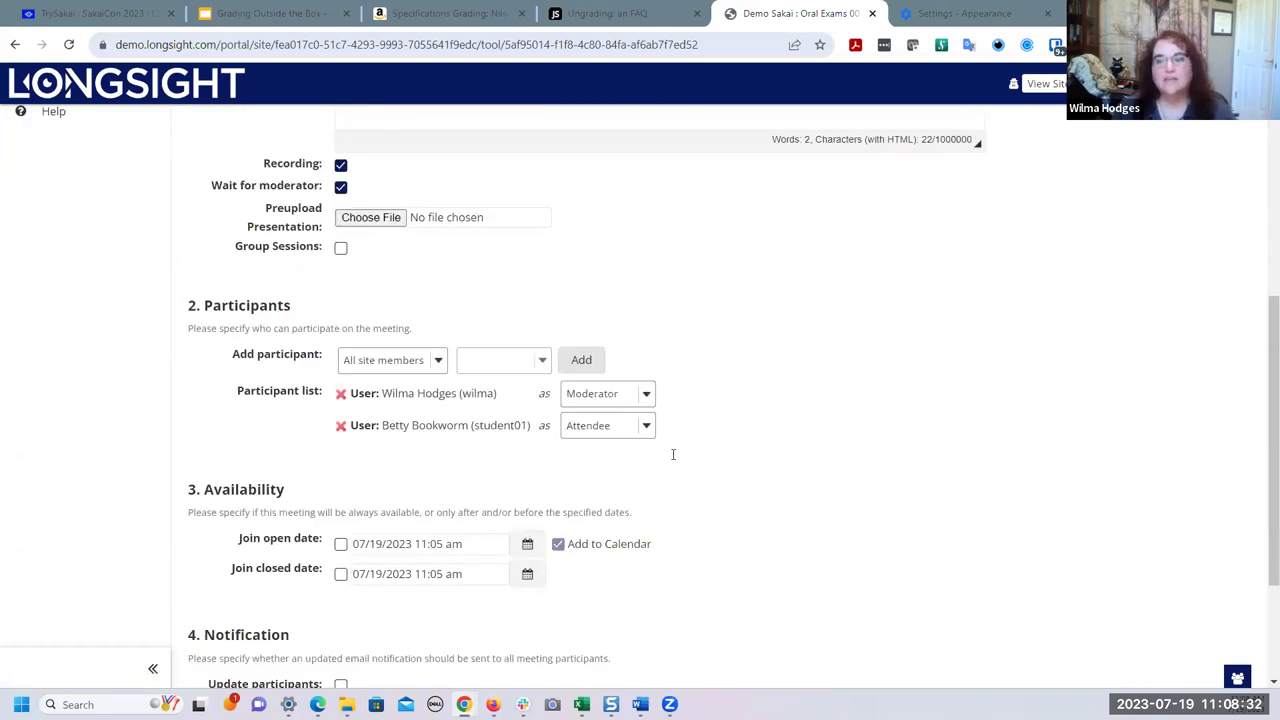
scroll(673, 454, down, 2)
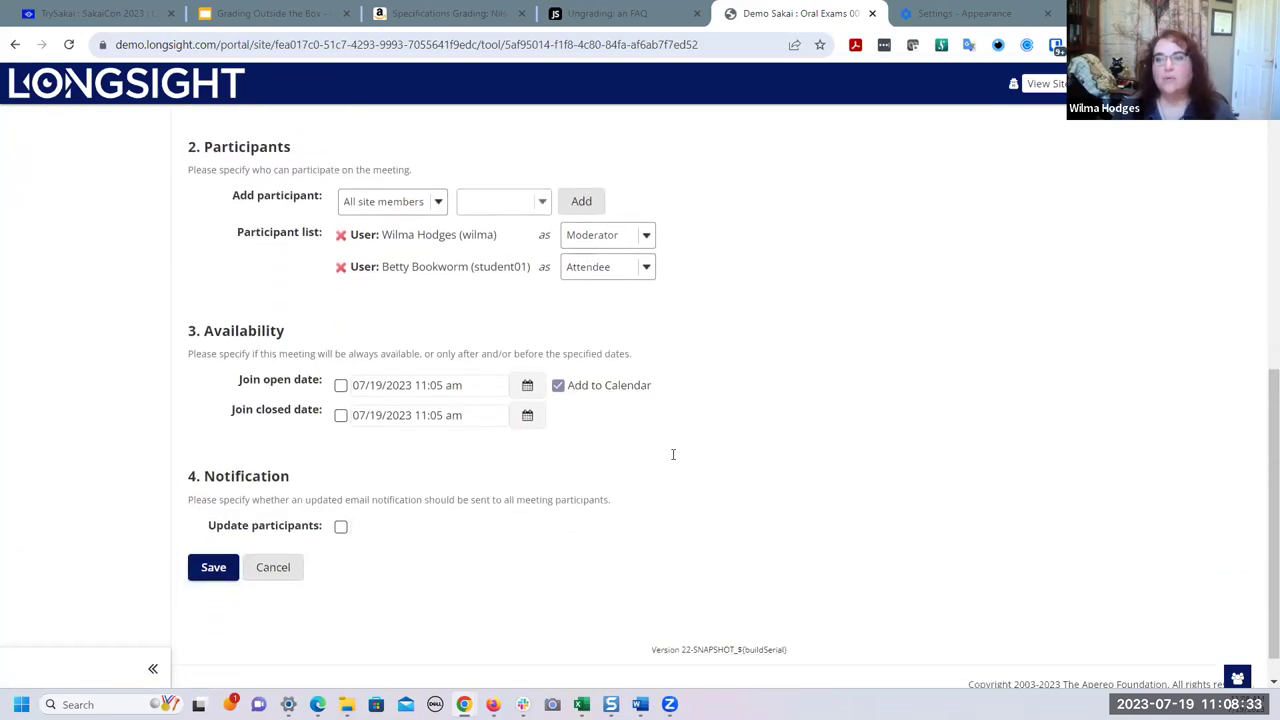
click(264, 577)
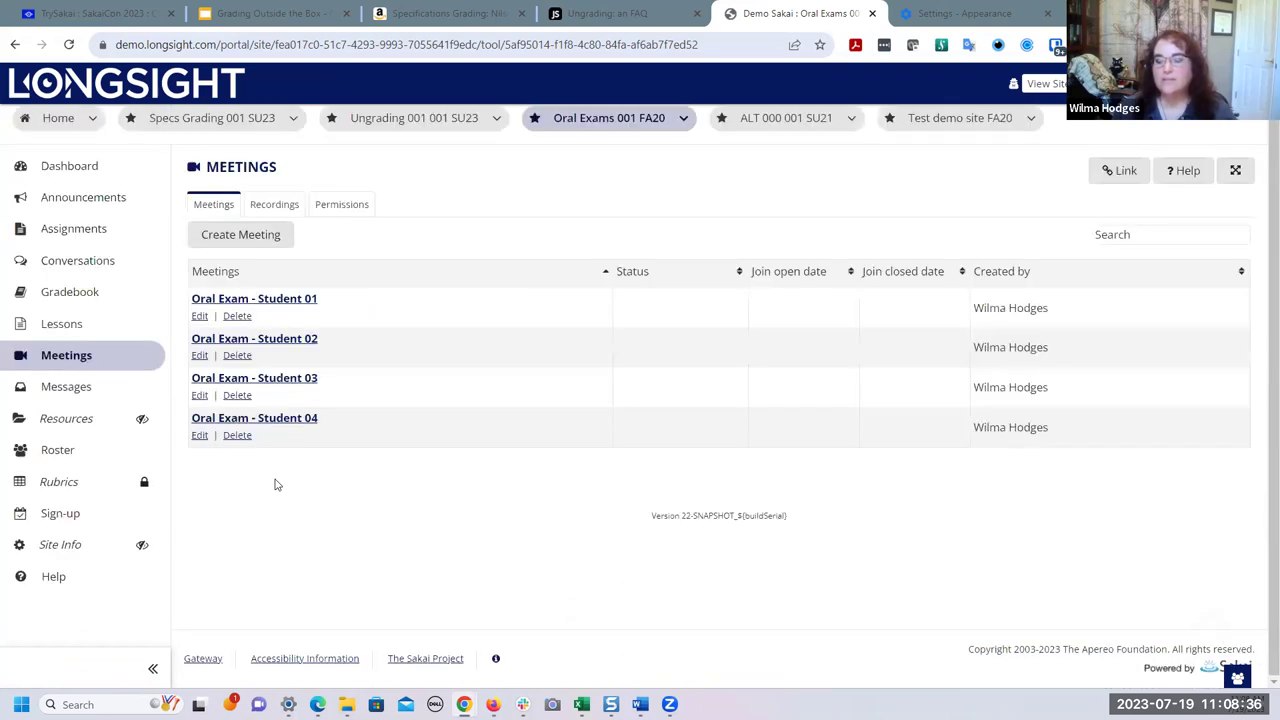
click(493, 704)
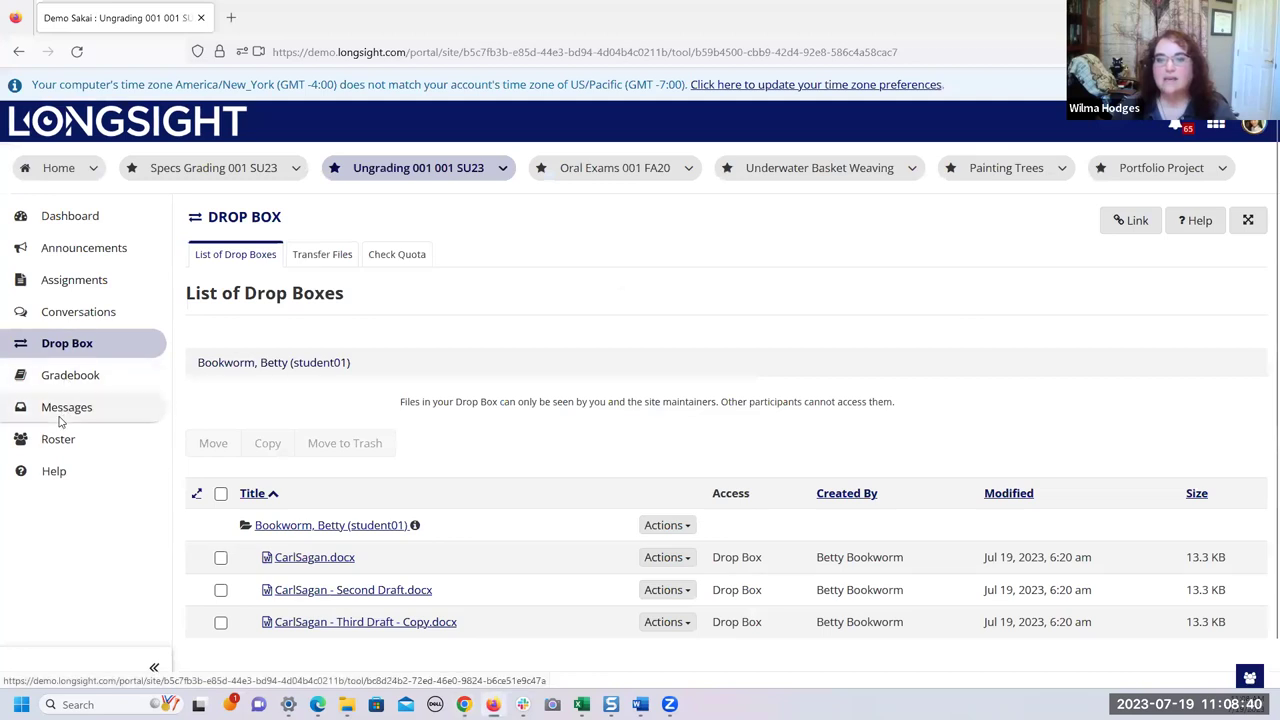
click(628, 162)
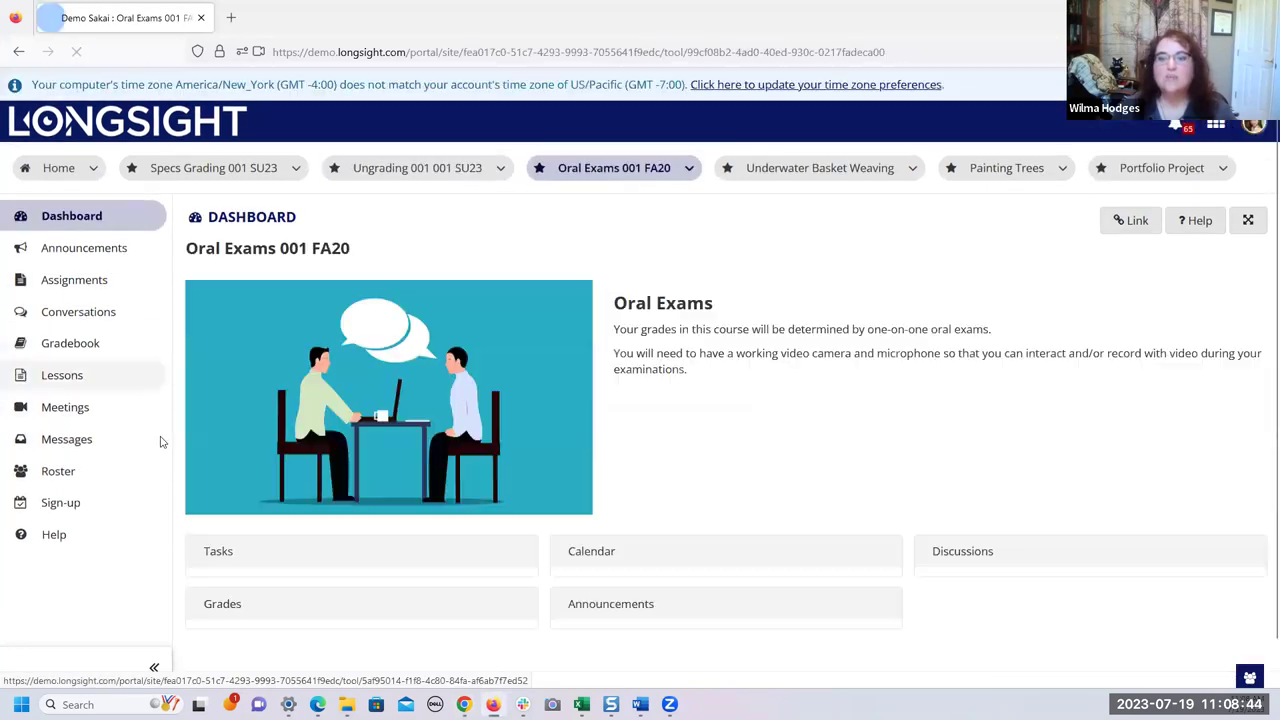
click(78, 413)
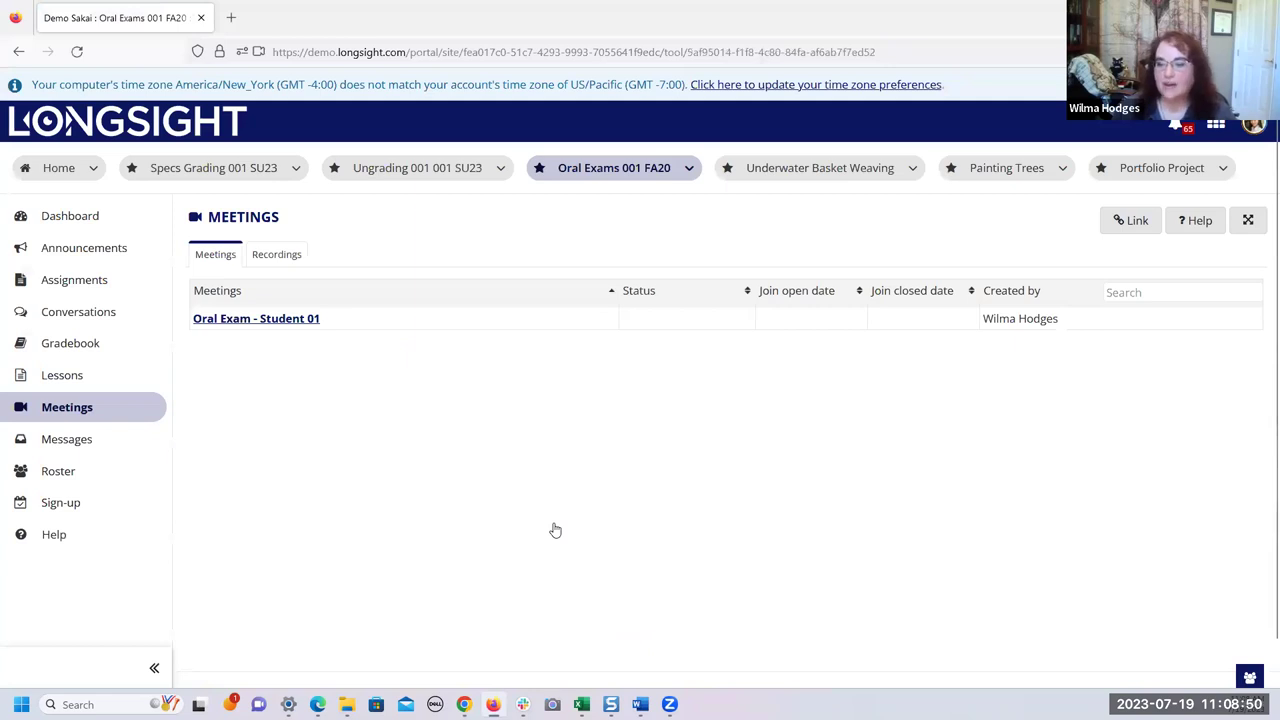
mouse_move(463, 704)
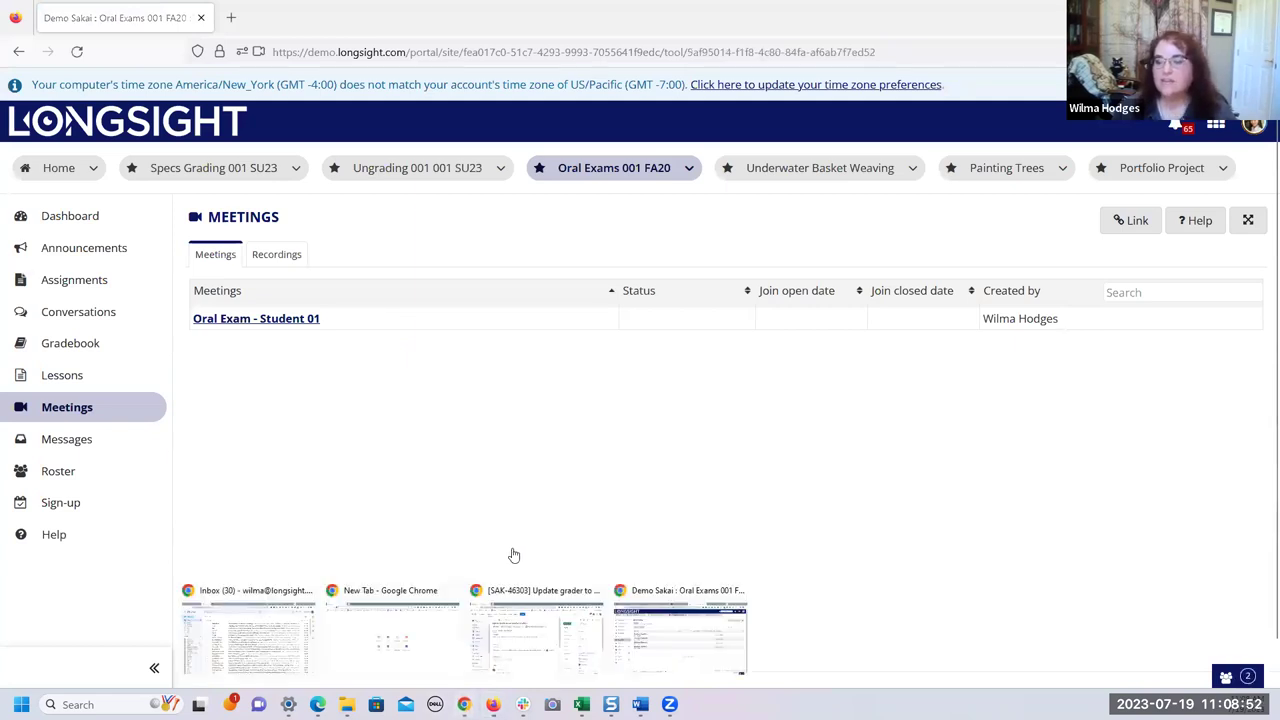
click(619, 628)
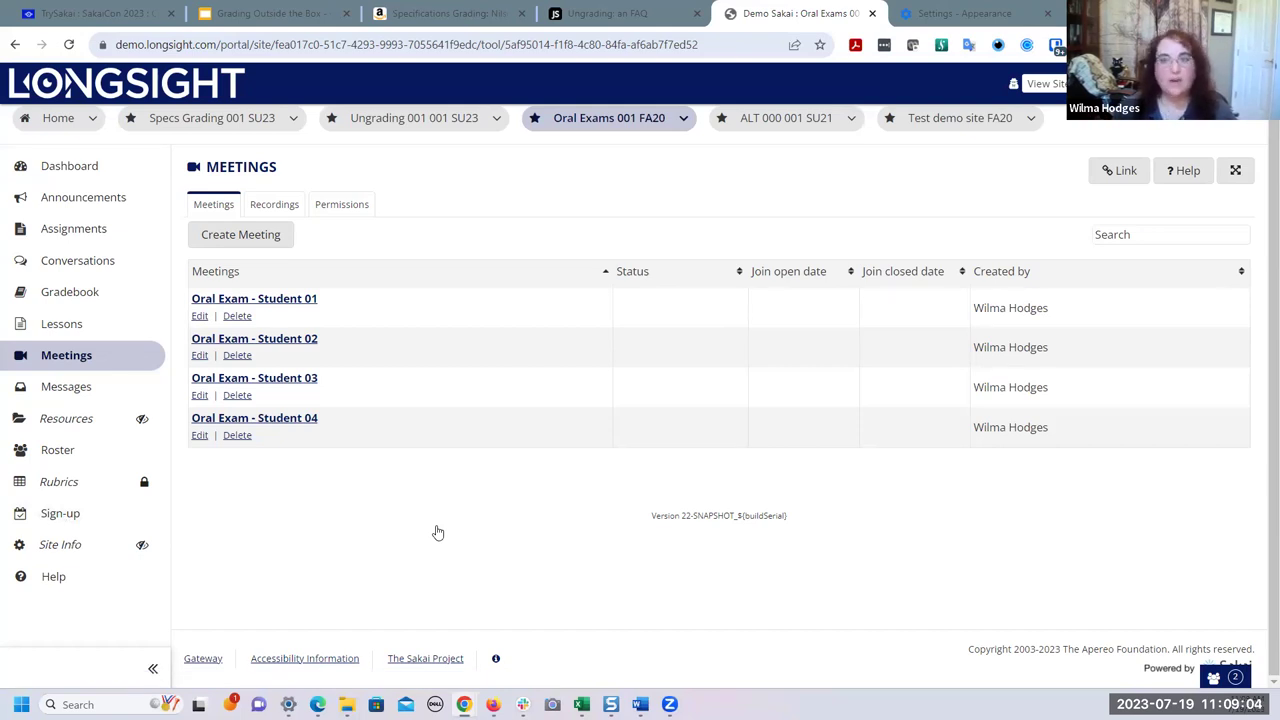
- Expand the Oral Exams sign-up meeting to show its daily slots from 7/24 to 7/28
click(74, 514)
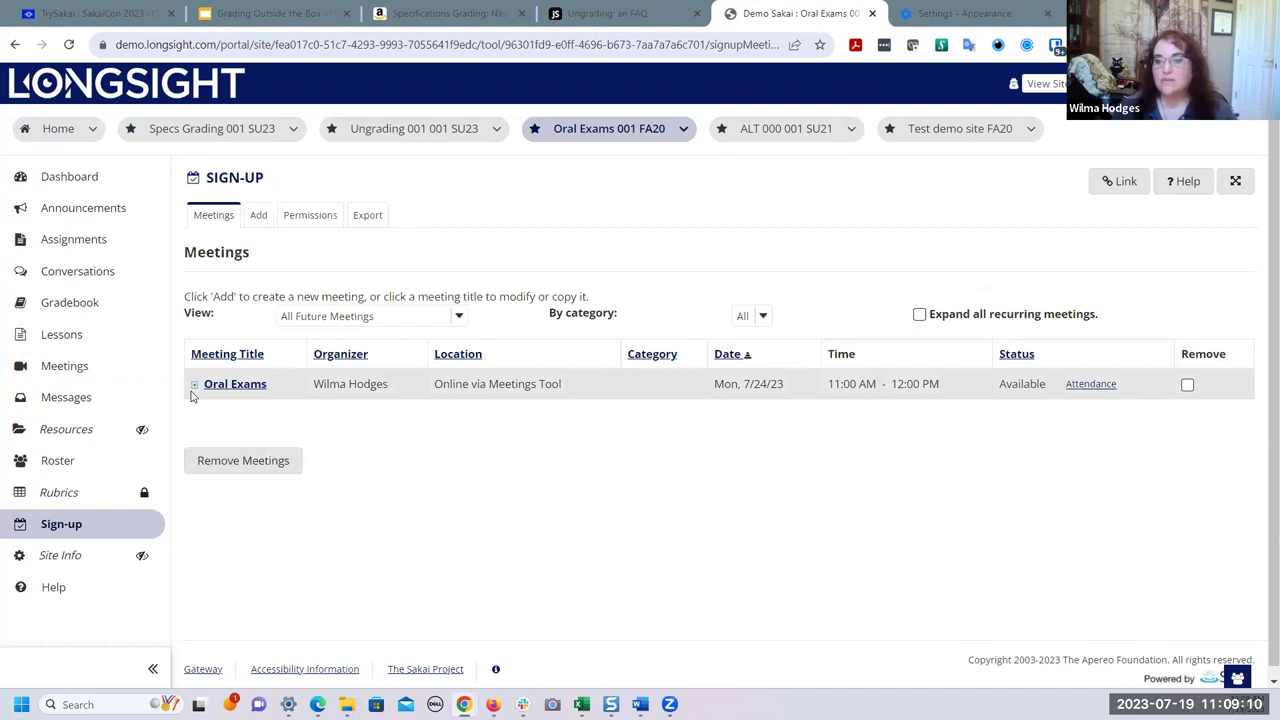
click(194, 386)
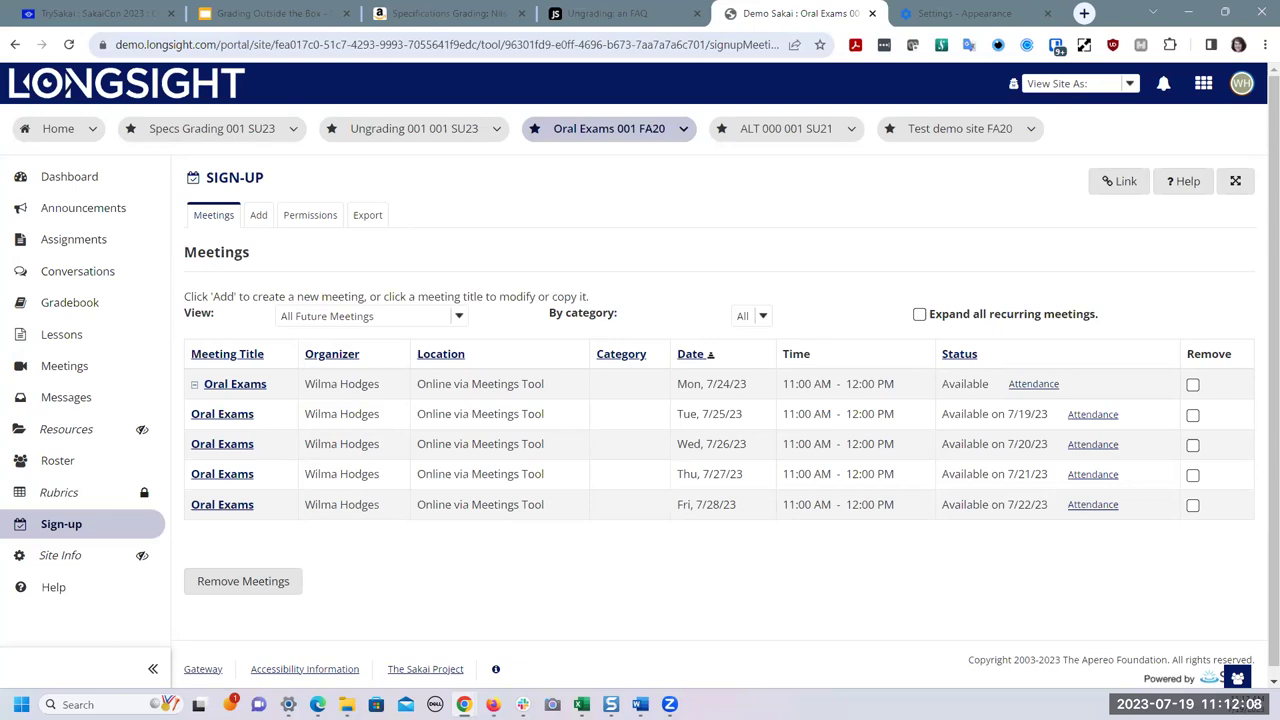
- Return to the Oral Exams Assignments list, then switch back to the Grading Outside the Box slides
click(63, 240)
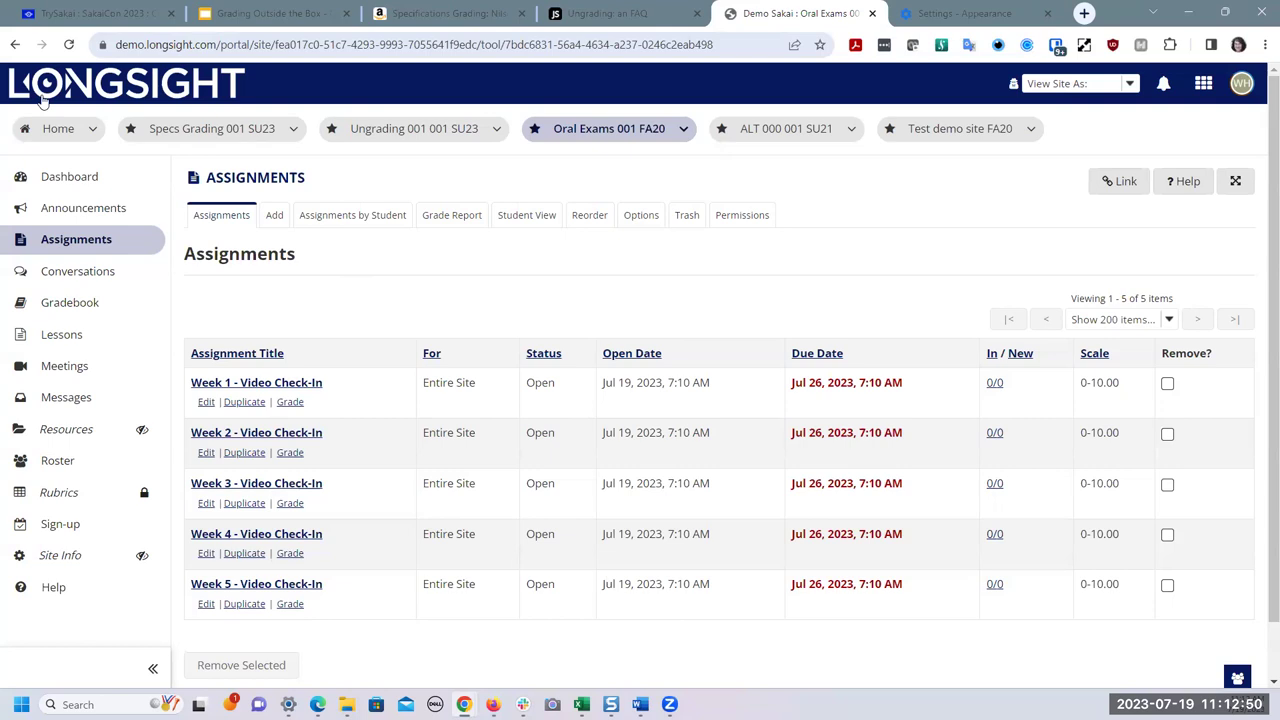
key(ctrl+2)
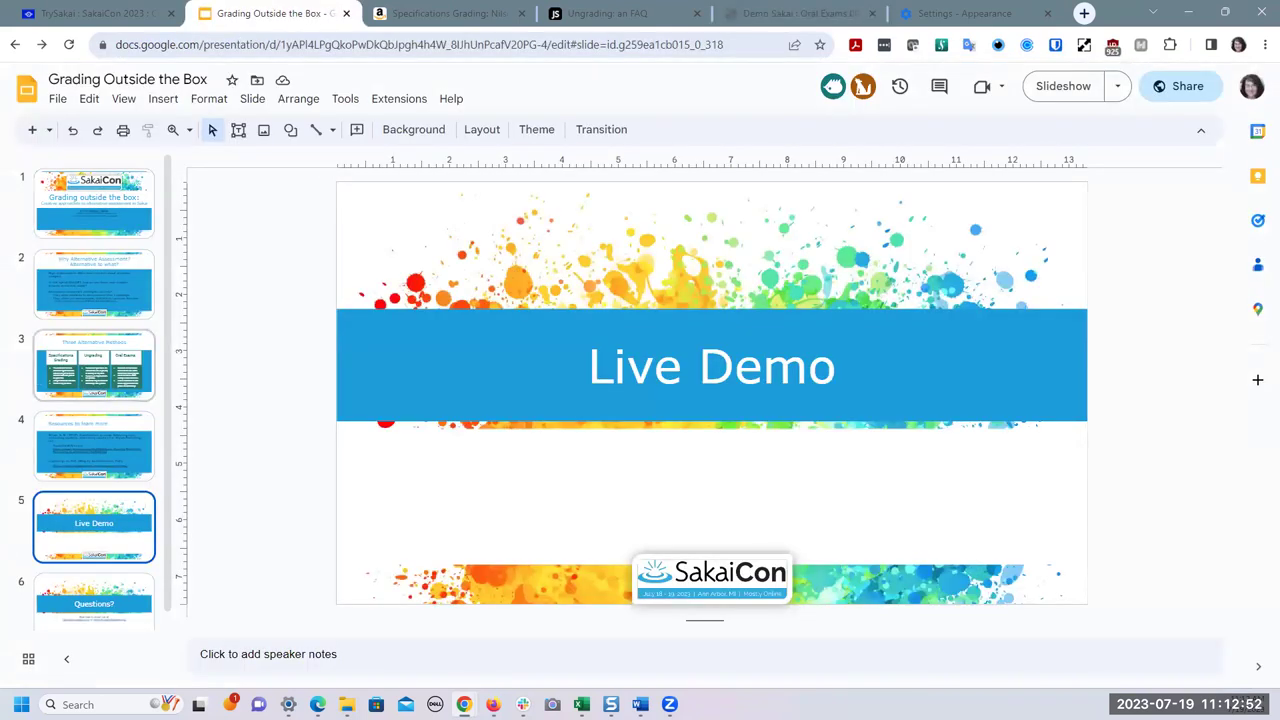